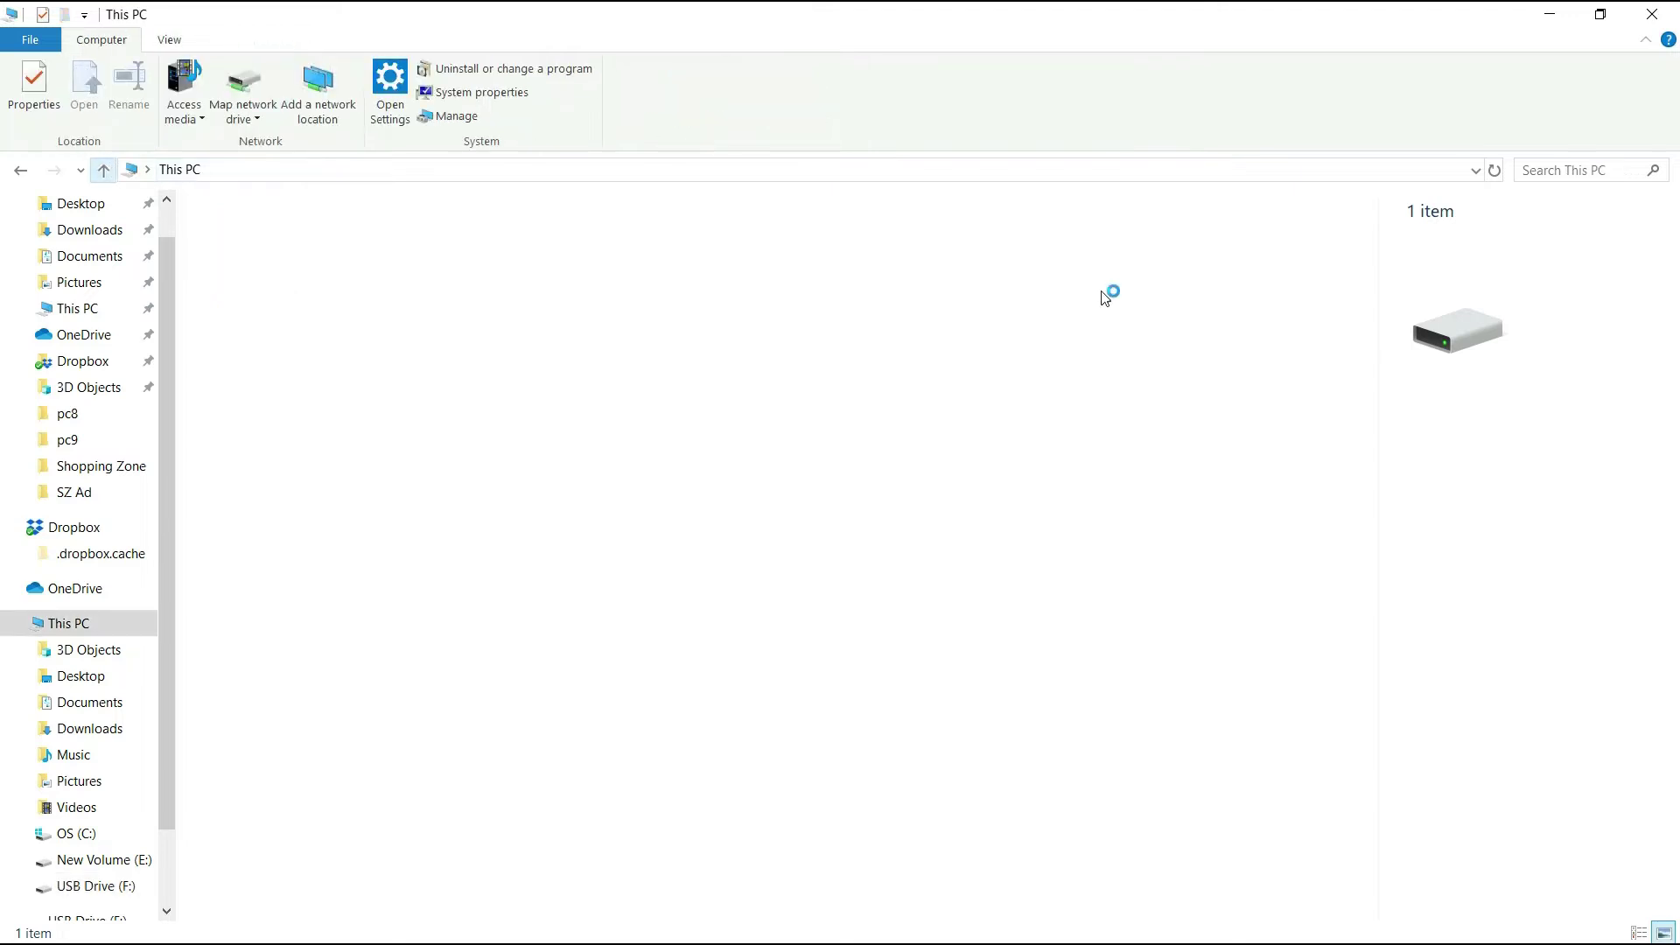
- Refresh This PC, magnify the screen to 200%, and turn on BitLocker for USB Drive (F:)
right_click(1086, 502)
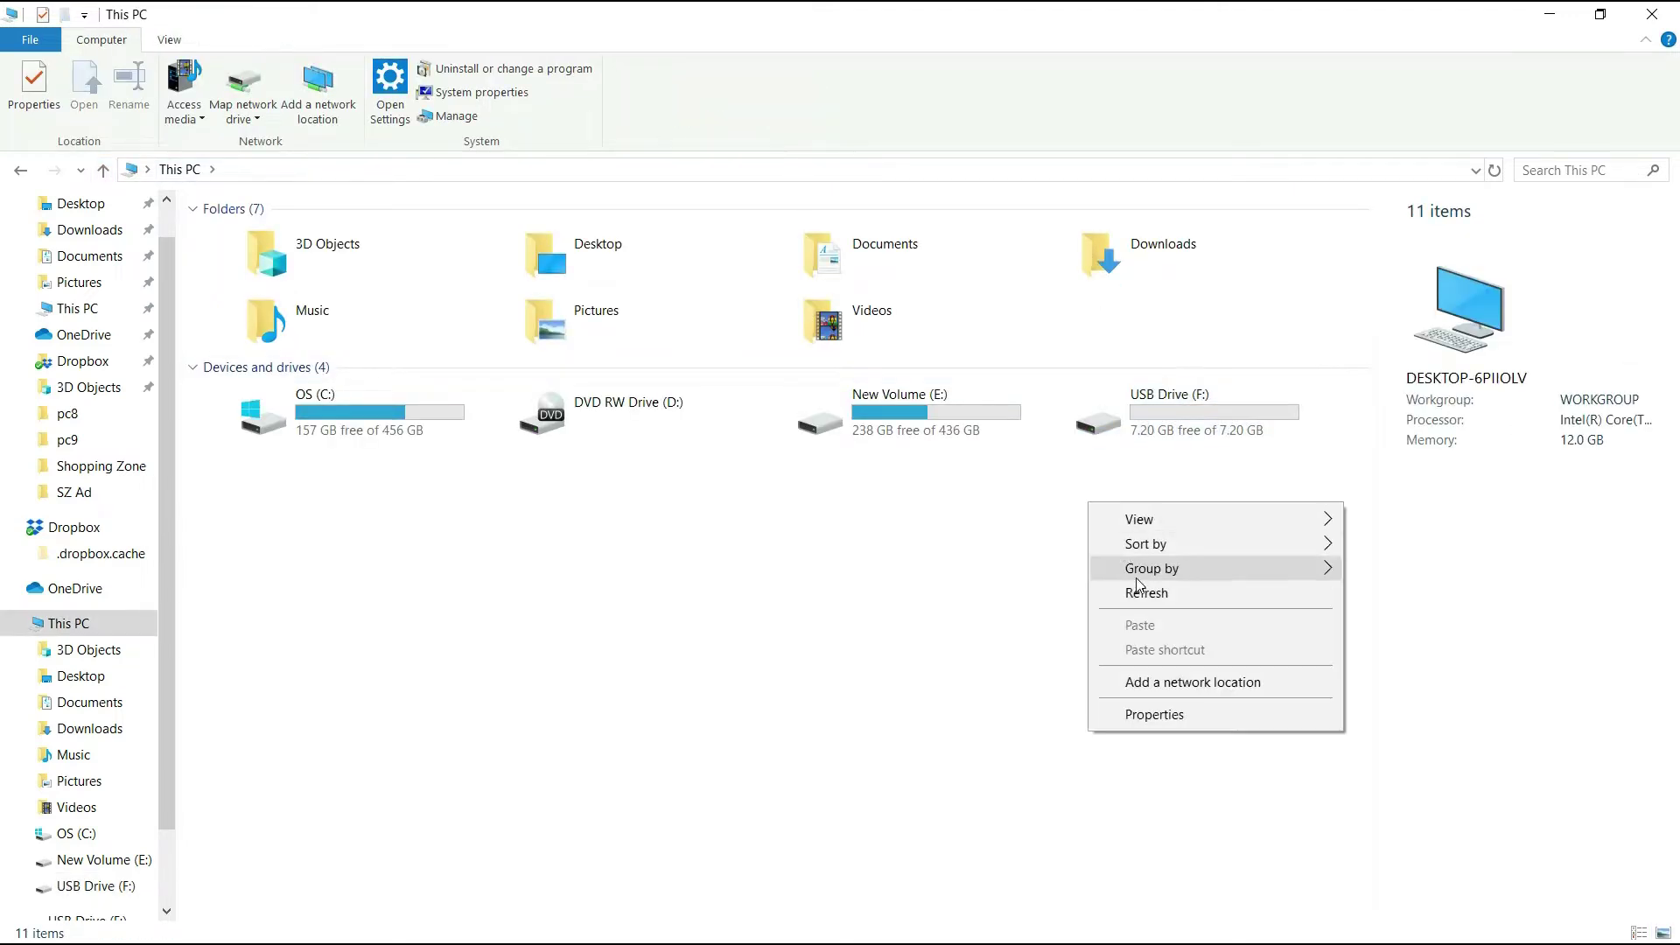
left_click(1138, 588)
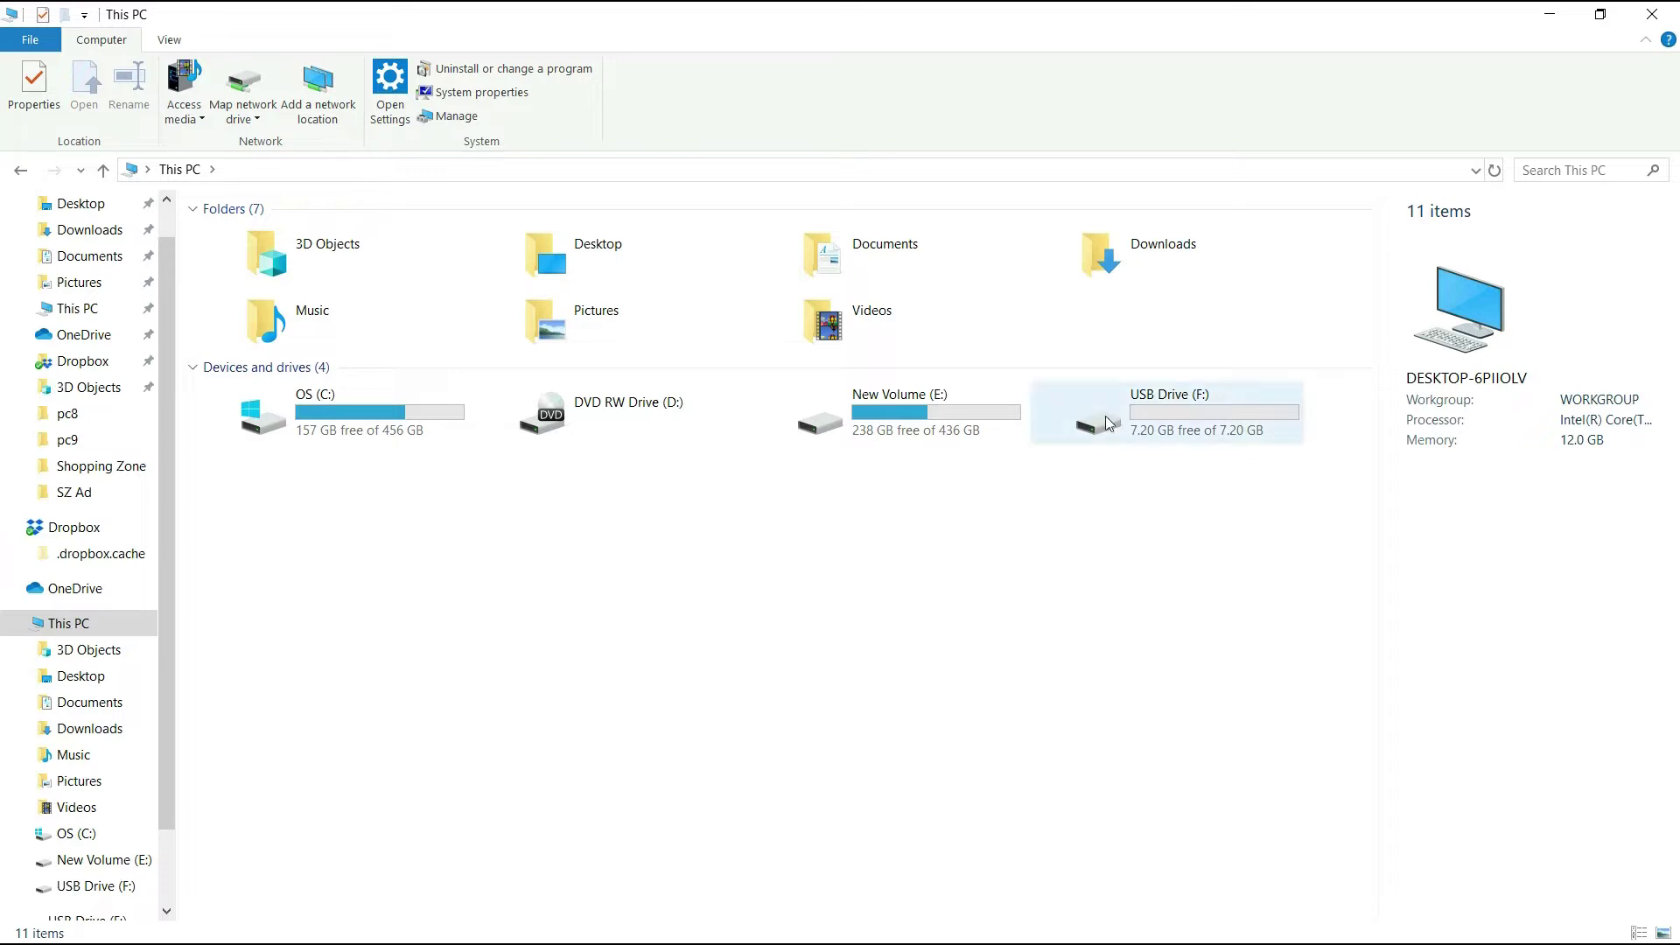
right_click(1174, 410)
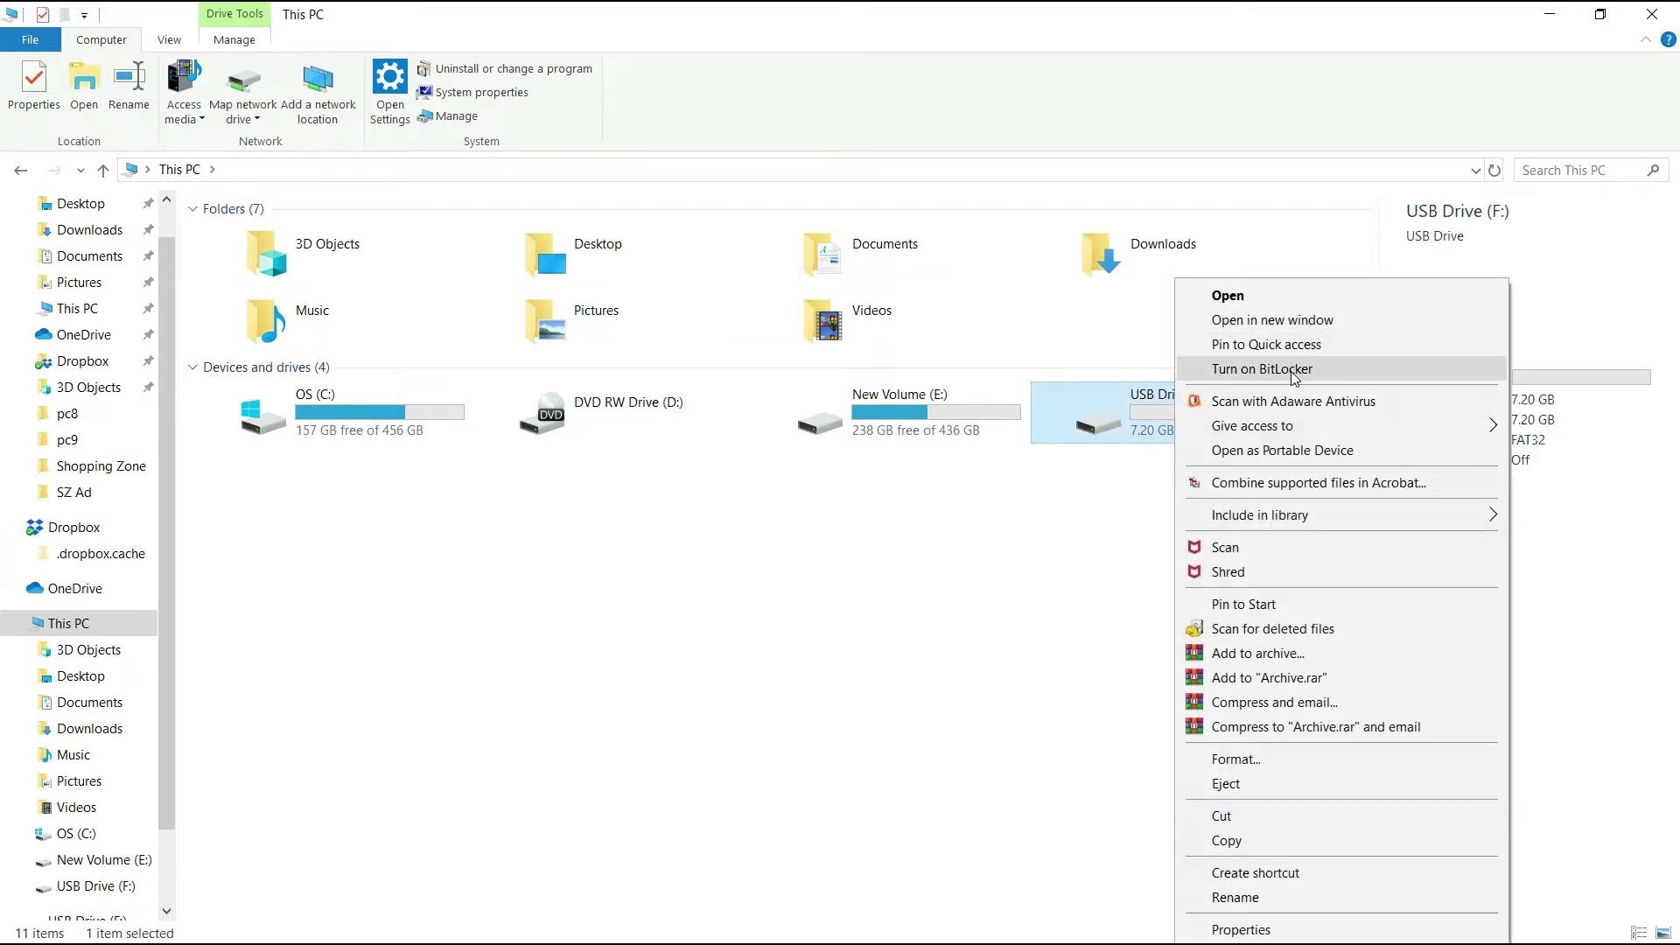
key("super+plus")
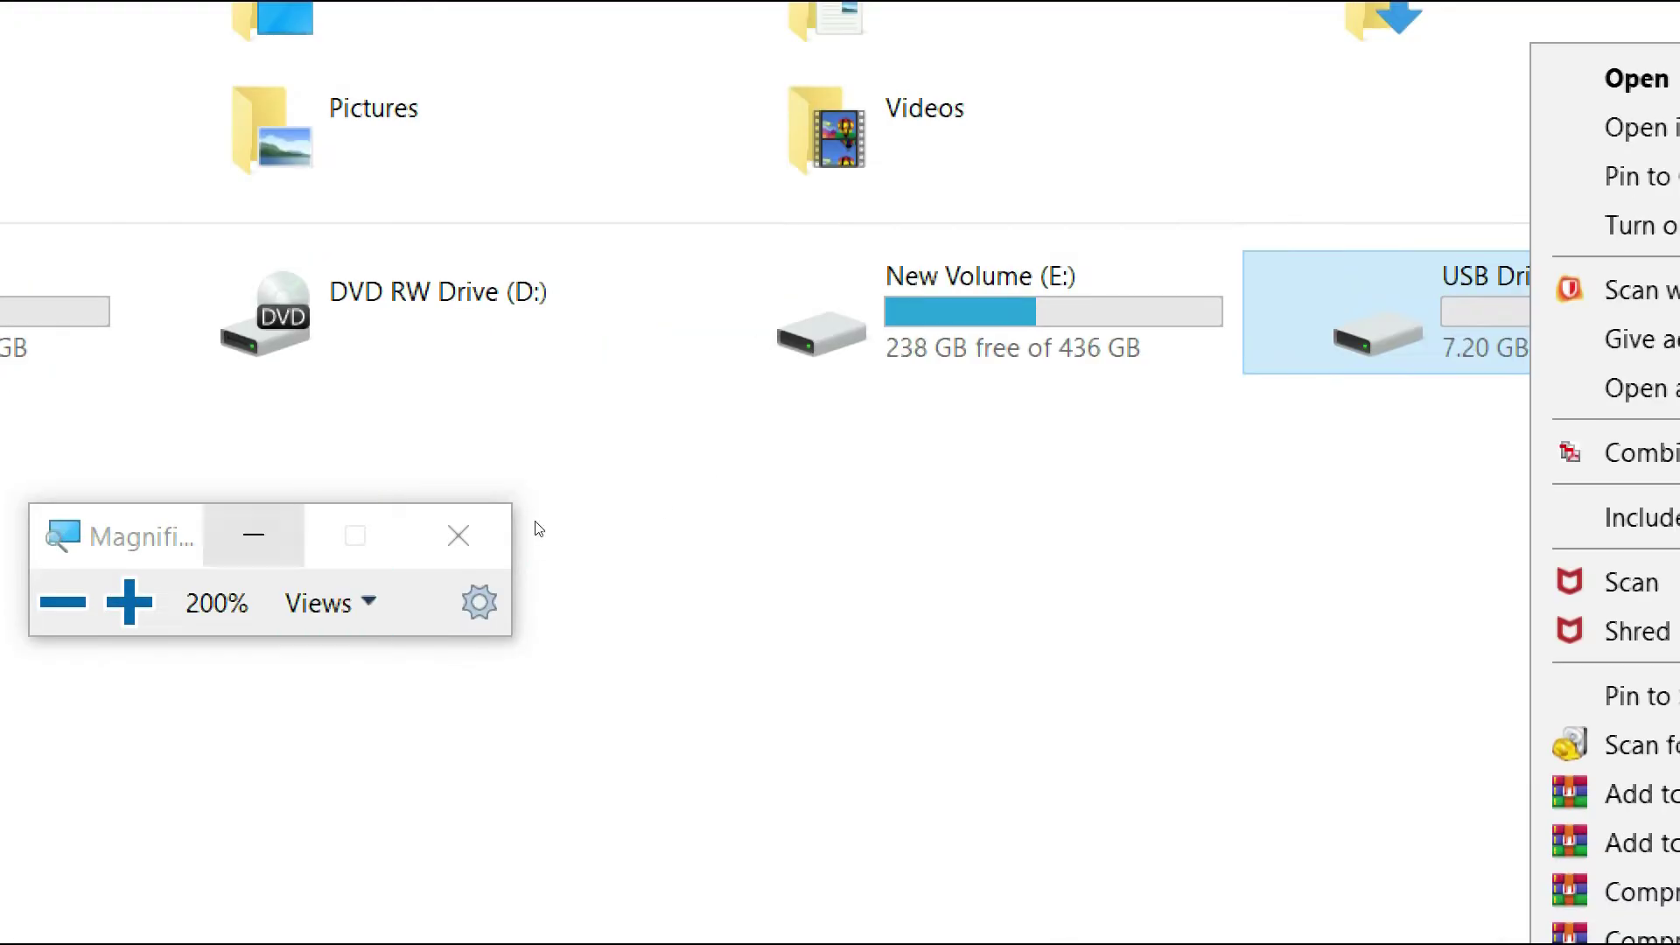
left_click(534, 521)
right_click(1226, 432)
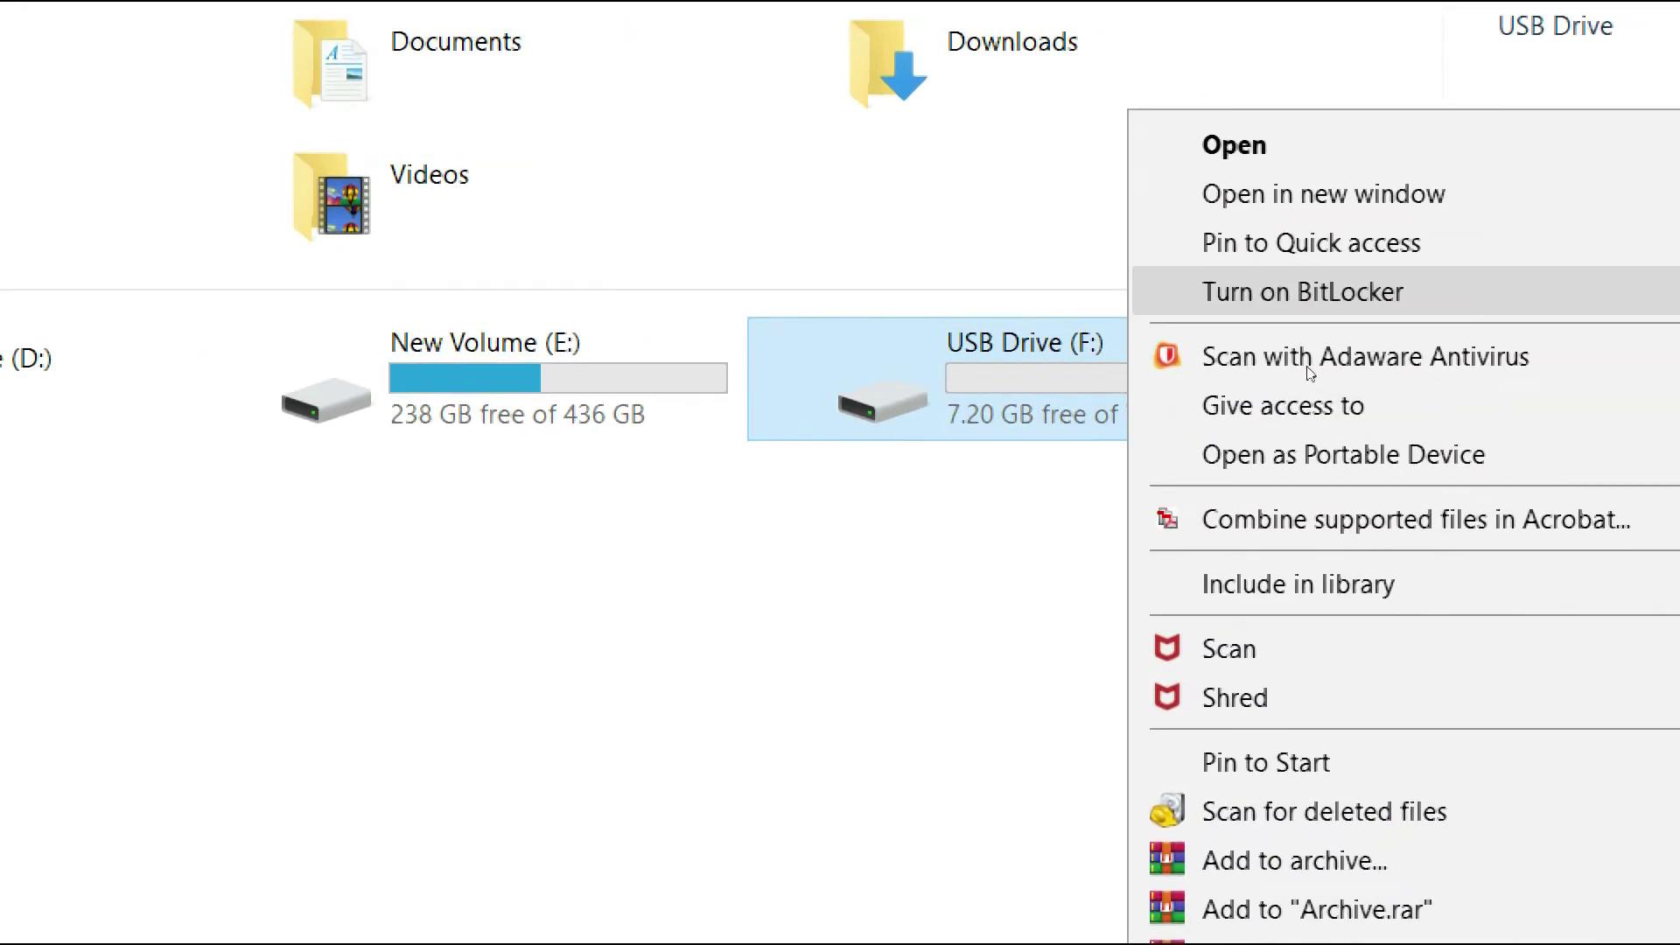
left_click(1330, 367)
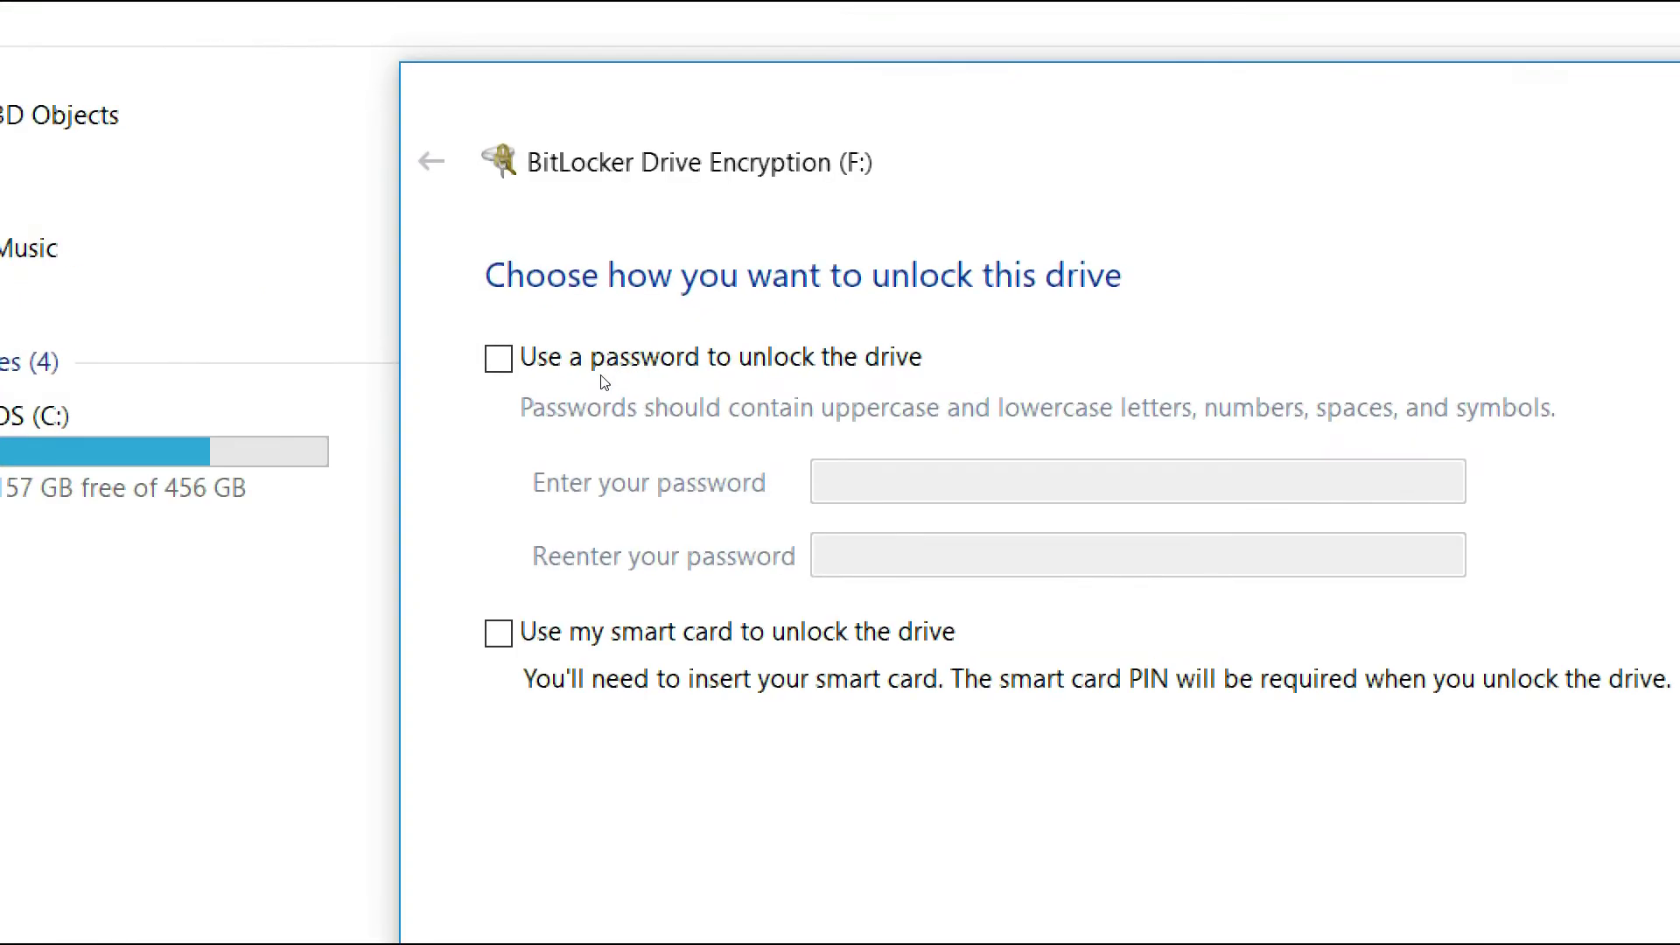
- Protect drive F: with an unlock password, entered and confirmed, and continue to recovery key backup
left_click(612, 374)
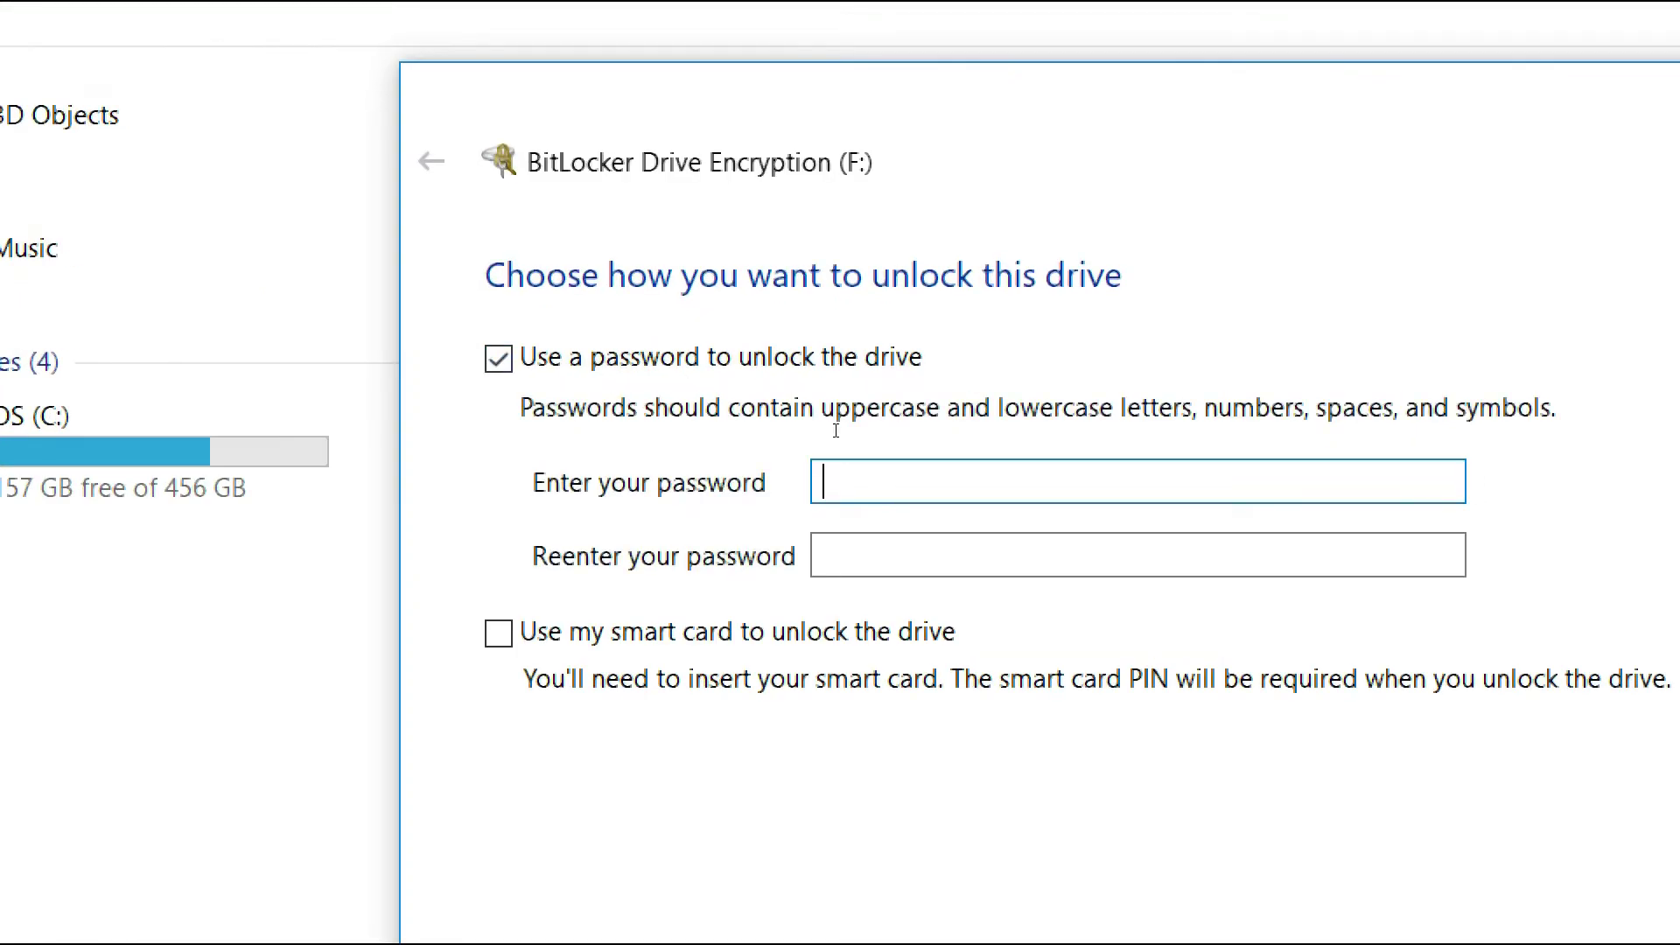
type("•••••••••••")
left_click(823, 555)
type("•••••••••••")
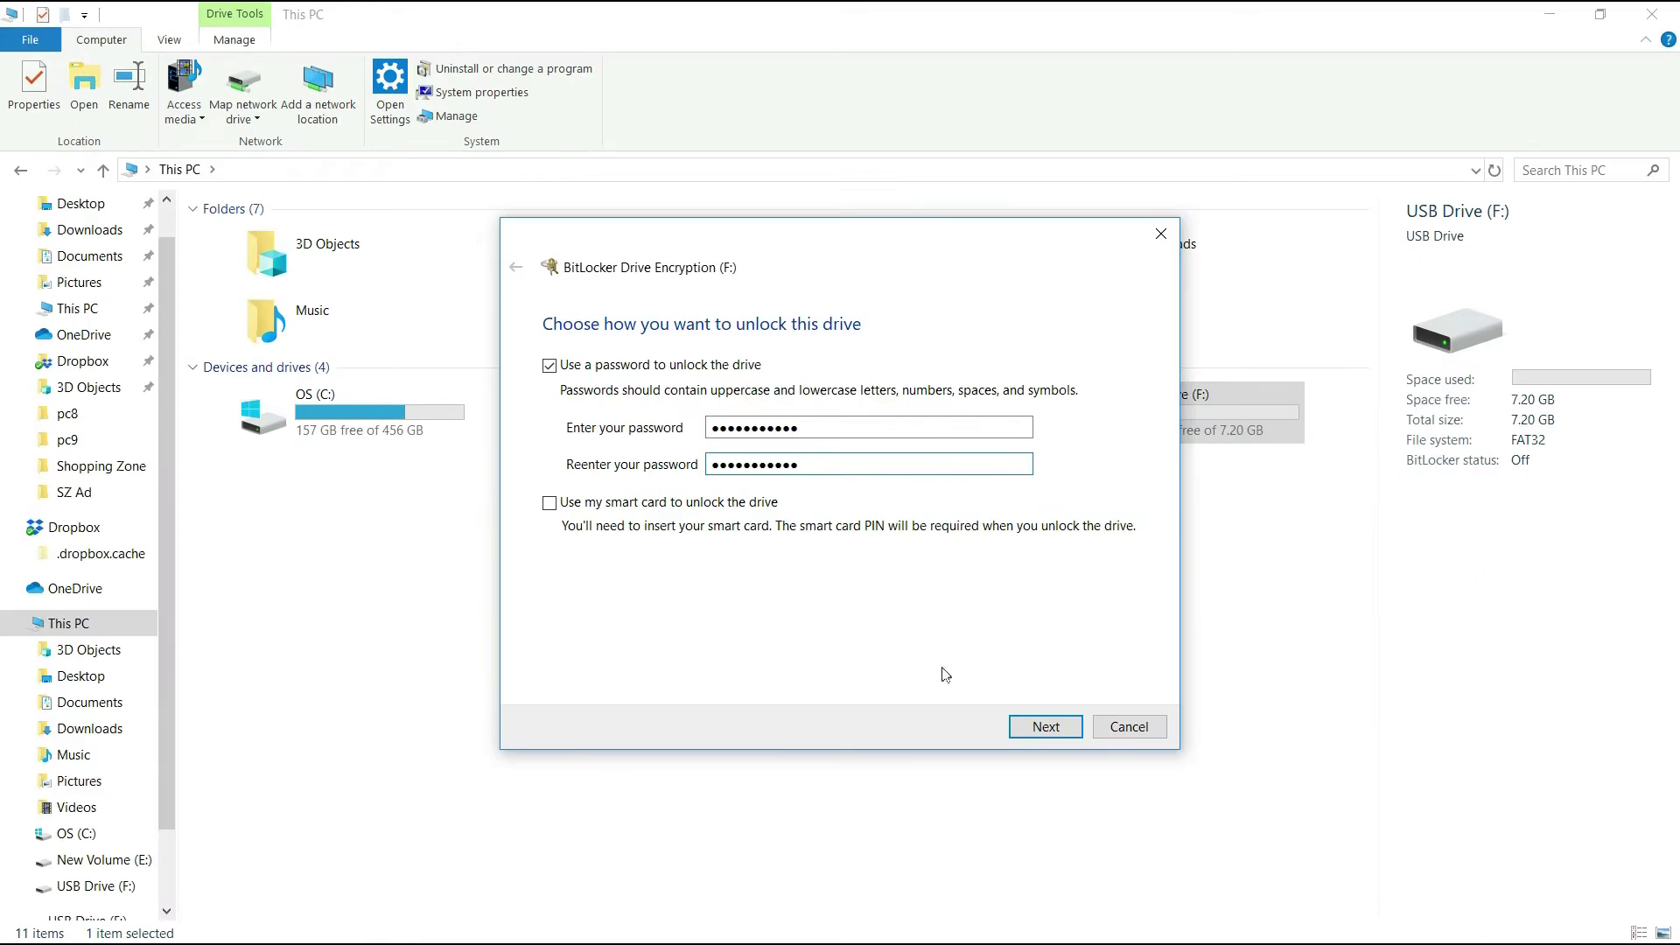
left_click(1044, 726)
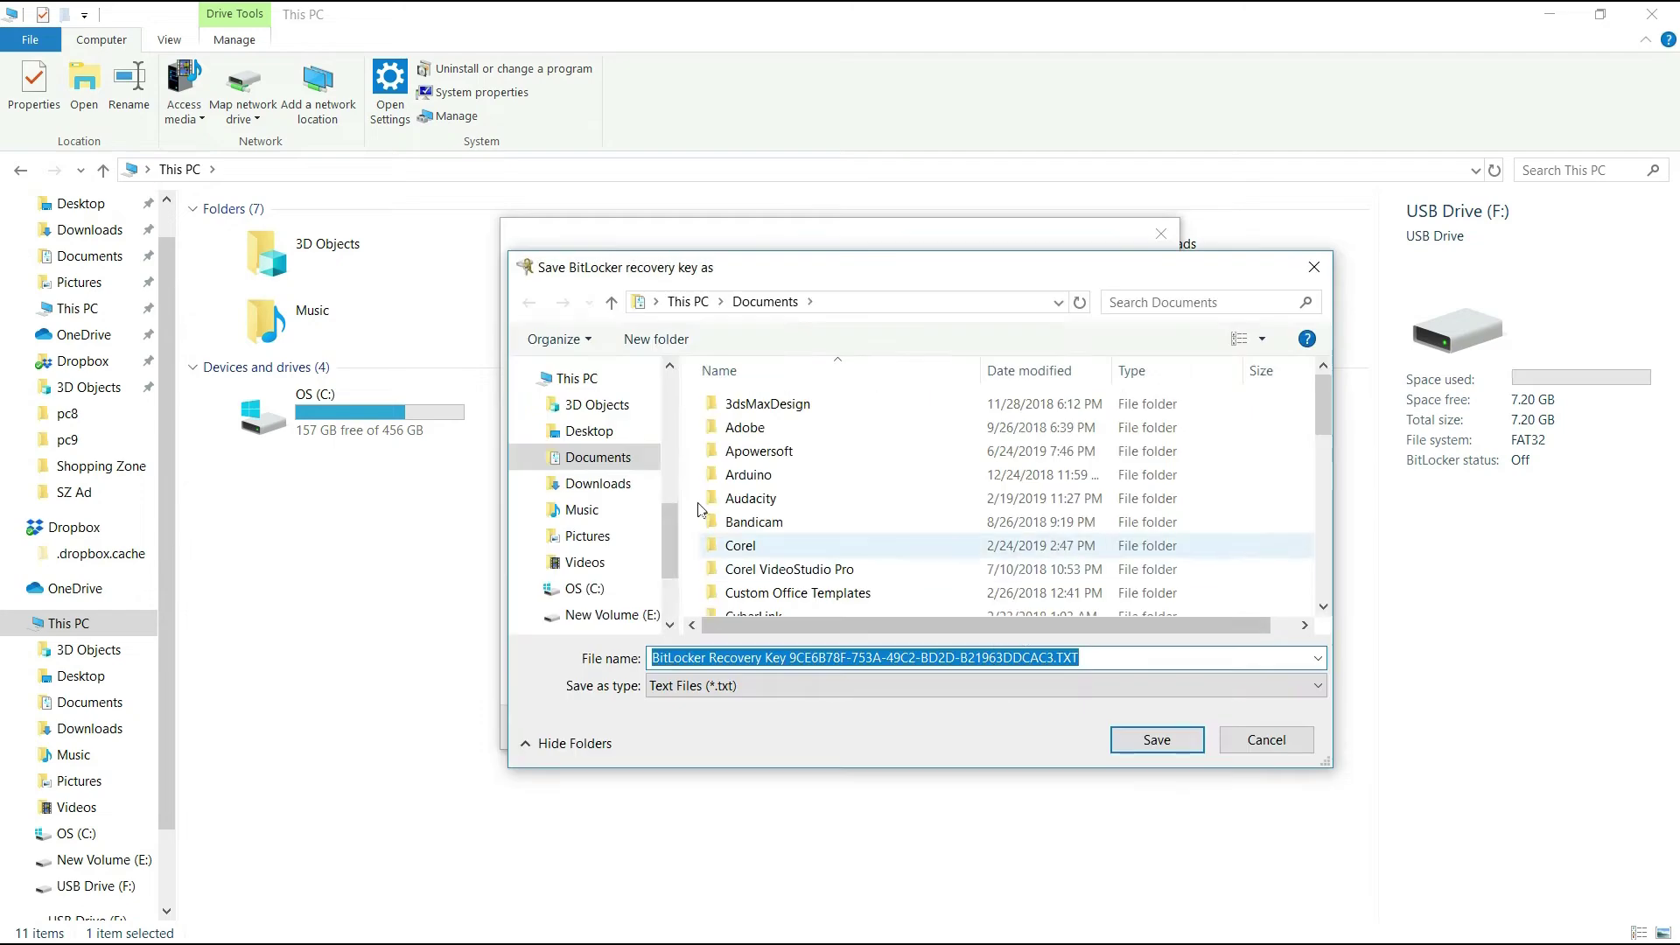
- Try saving the recovery key file to the Desktop and dismiss the location-can't-be-used error
left_click(610, 431)
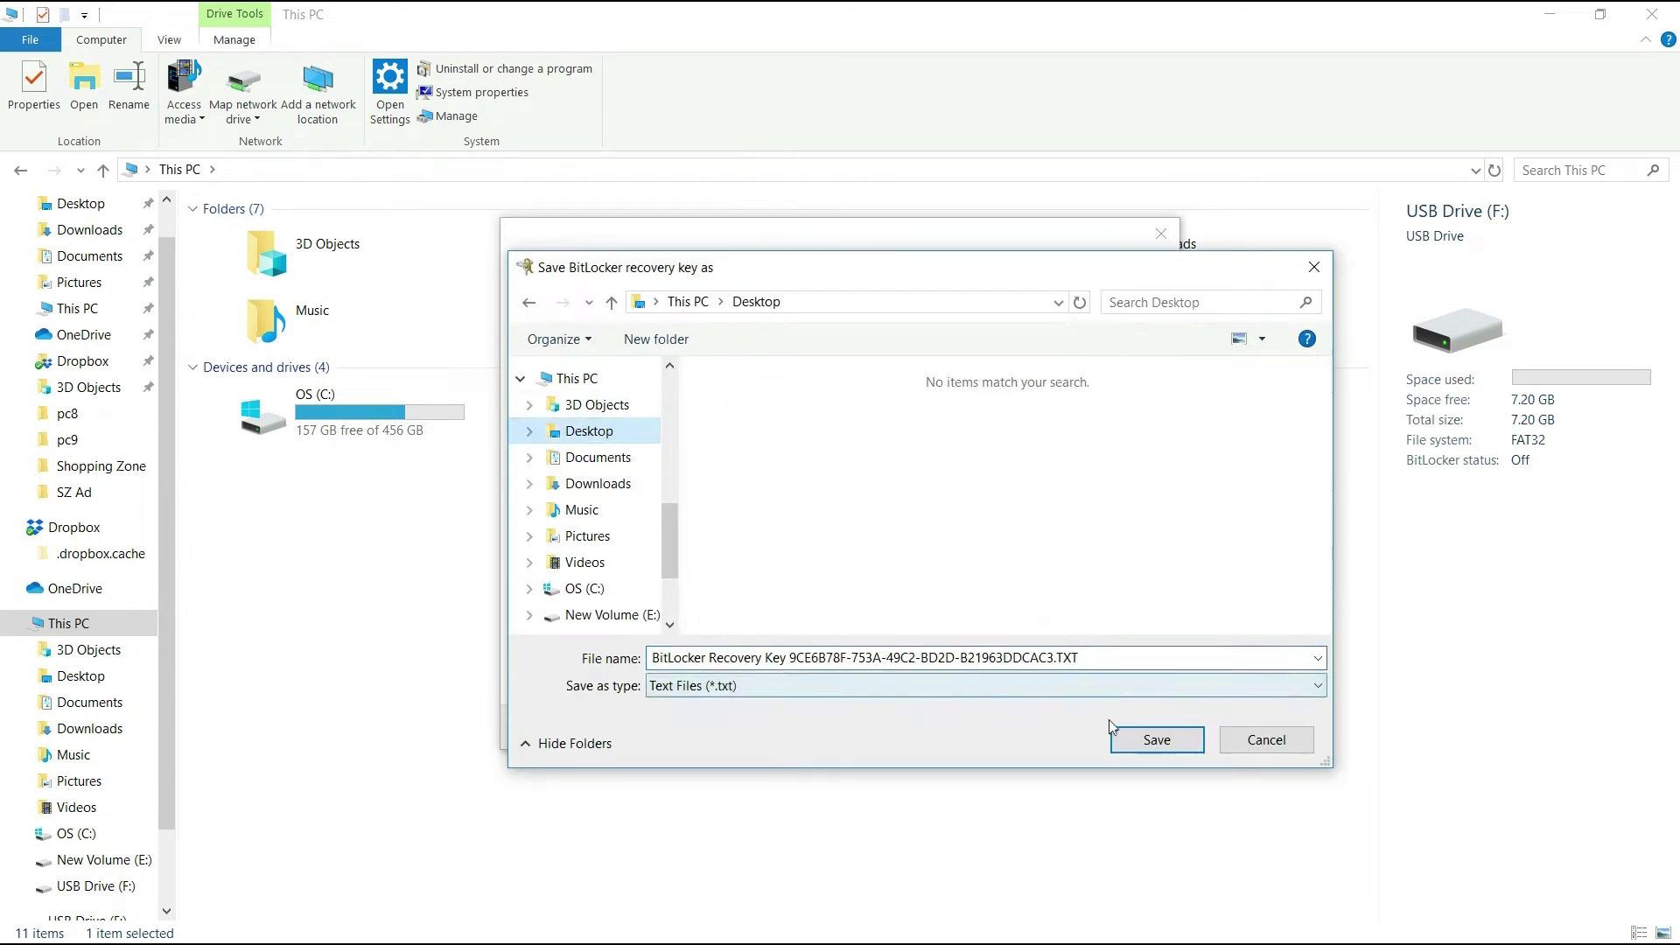
left_click_drag(894, 278, 1190, 203)
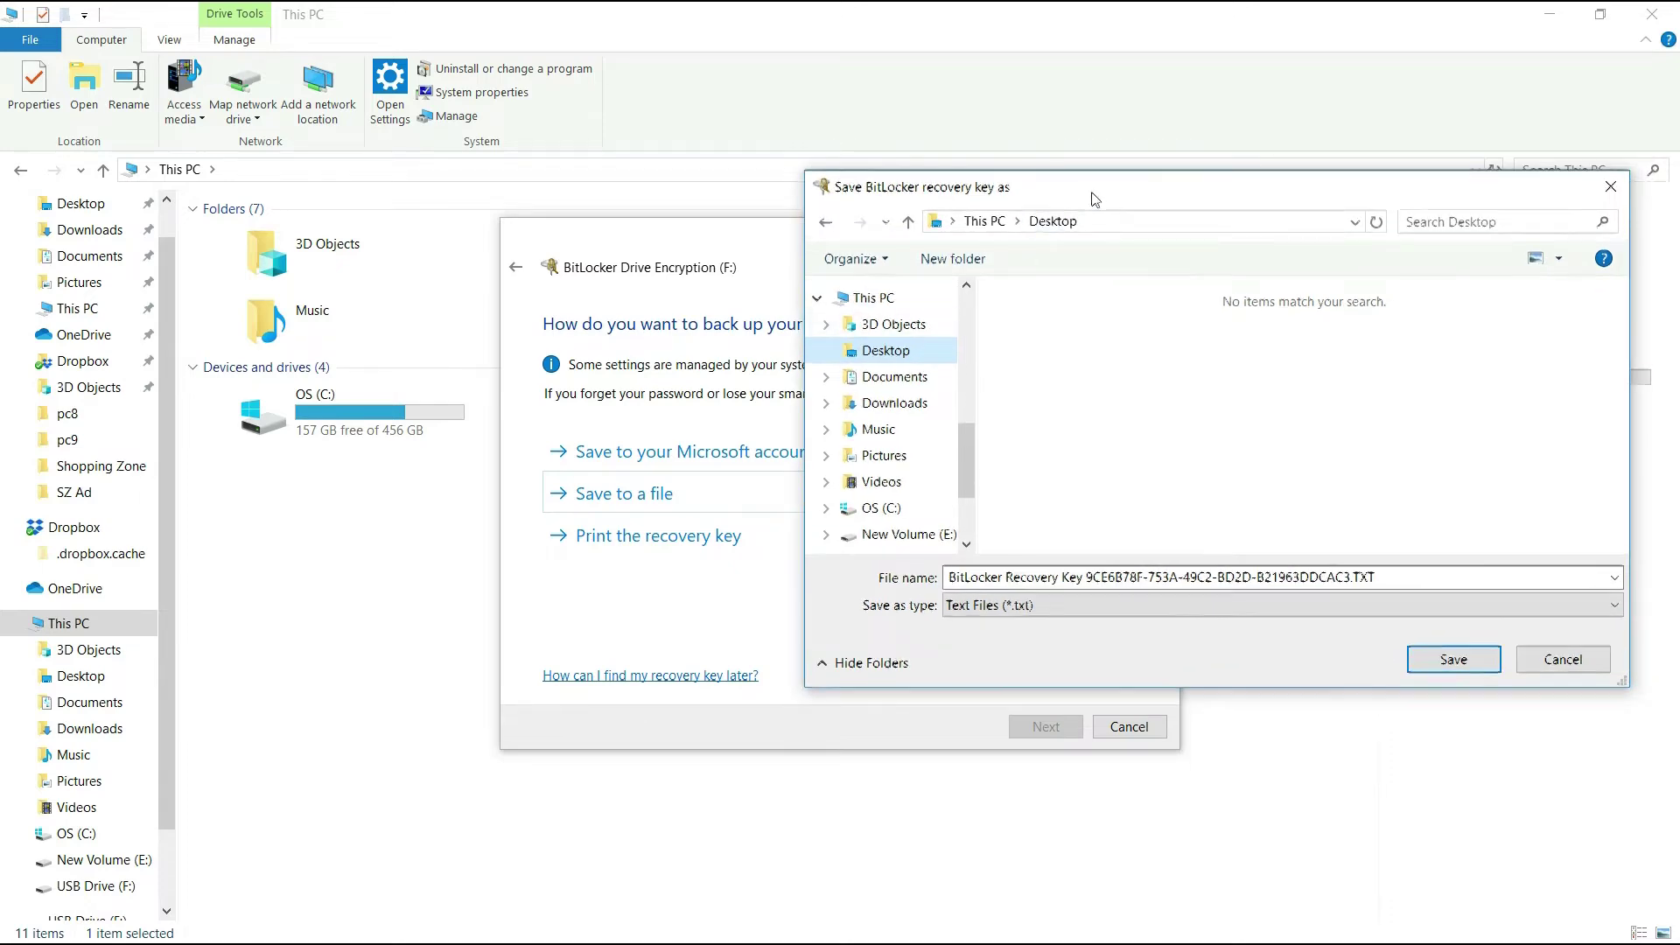
left_click_drag(1062, 194, 1188, 171)
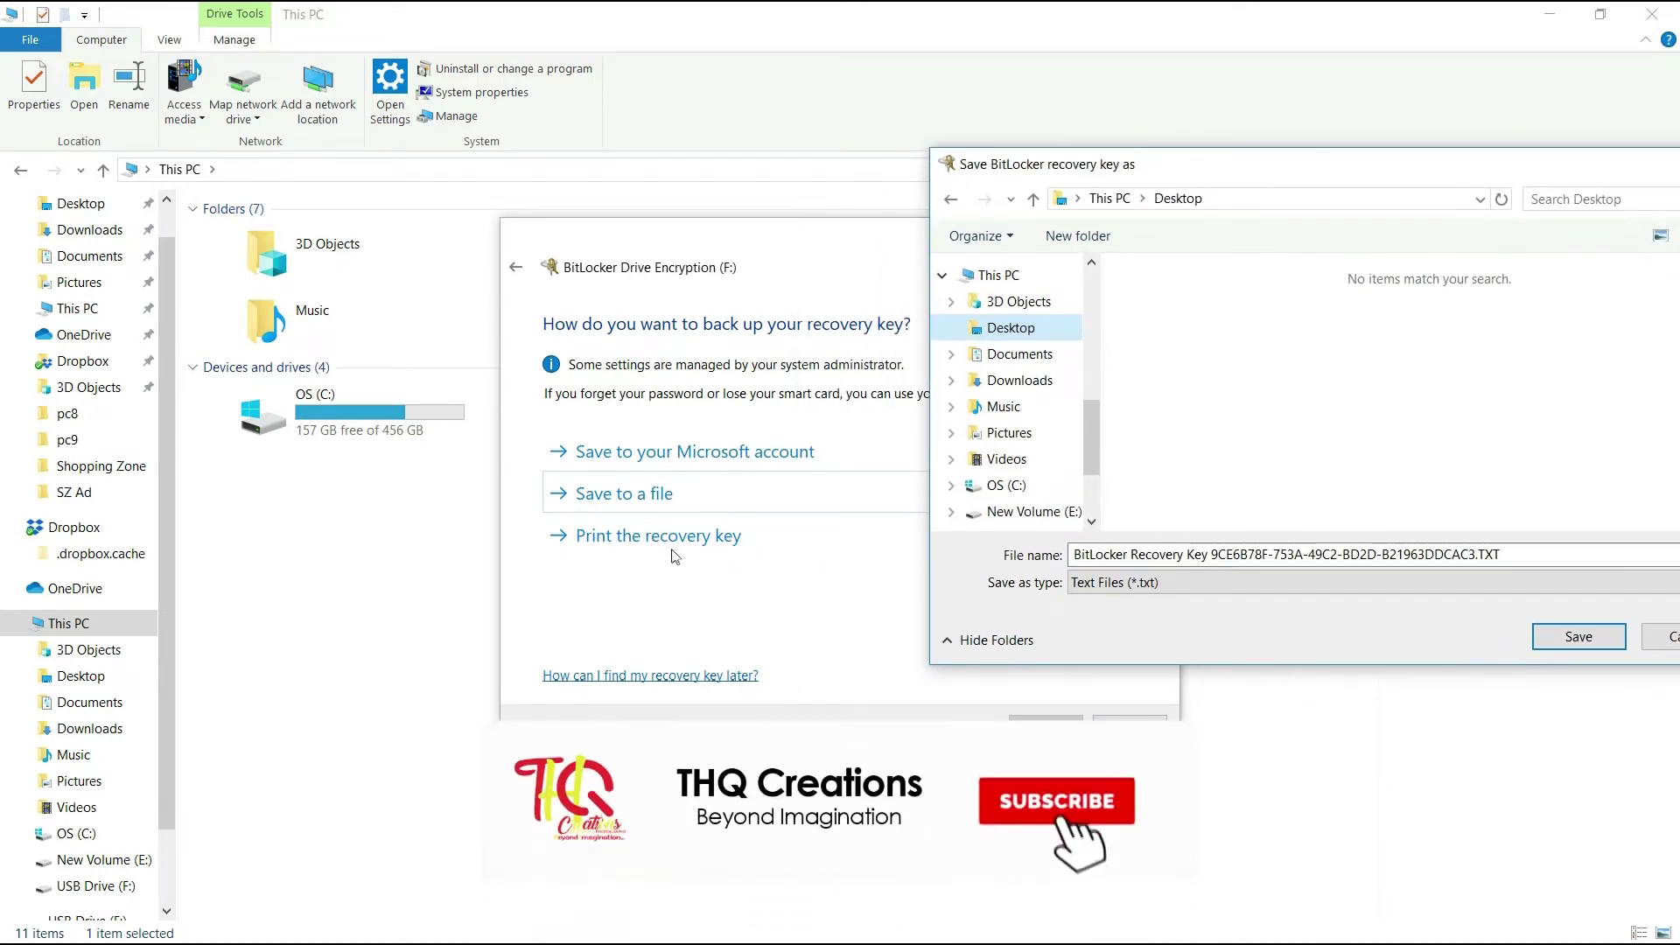
left_click_drag(1348, 168, 786, 193)
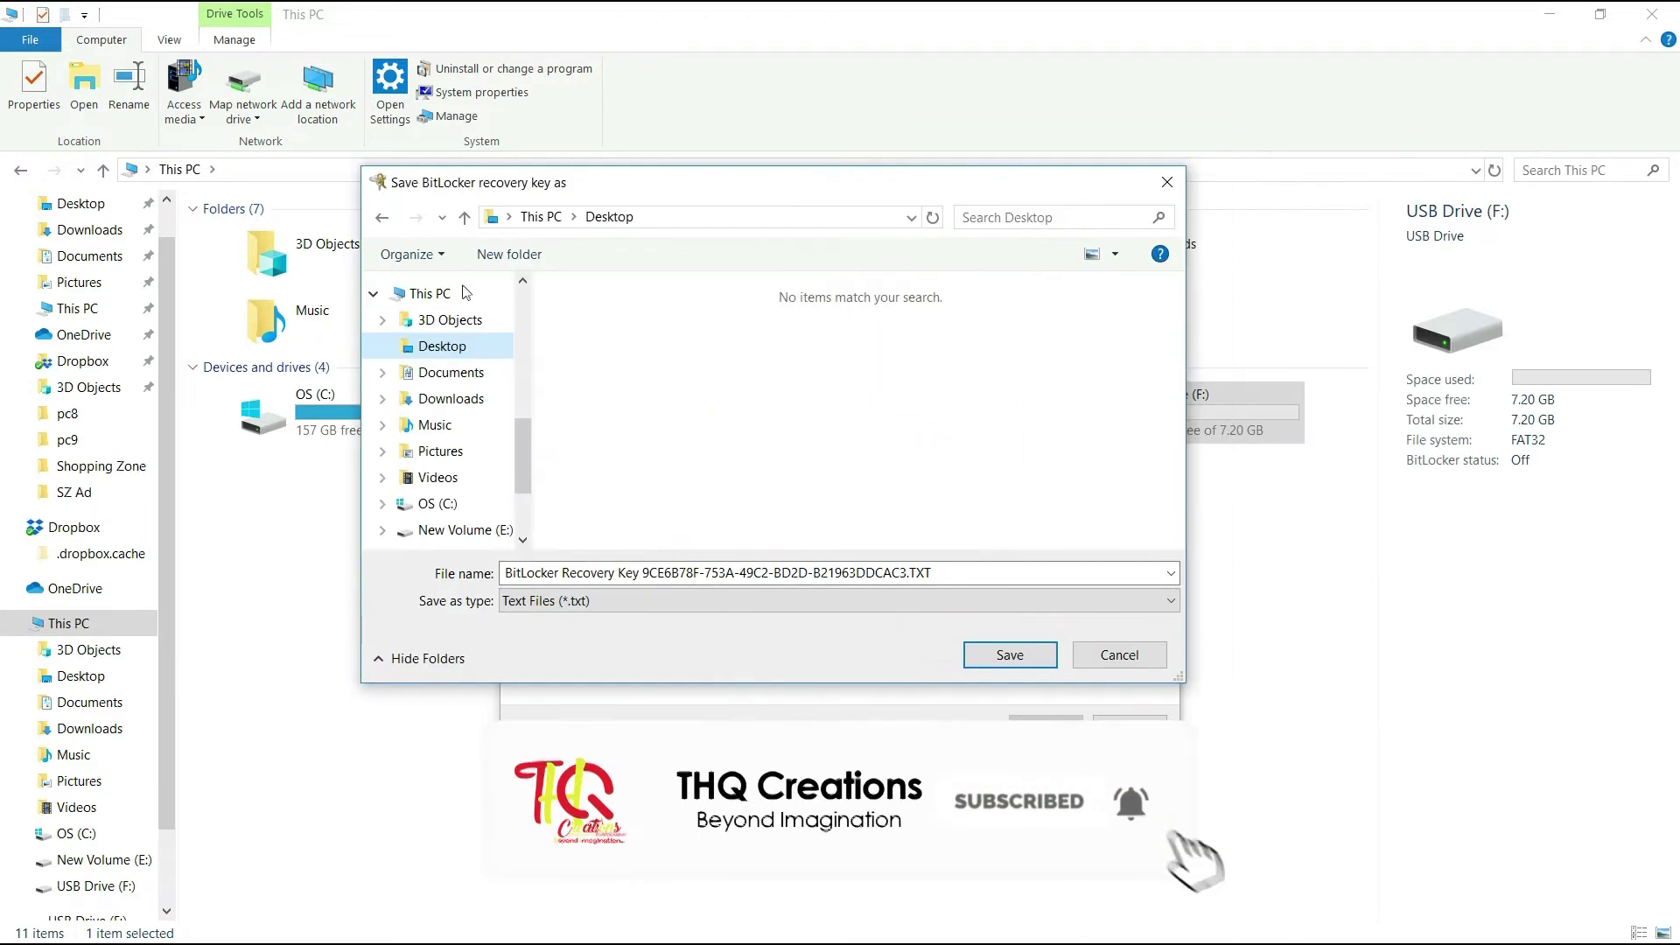
left_click(1010, 655)
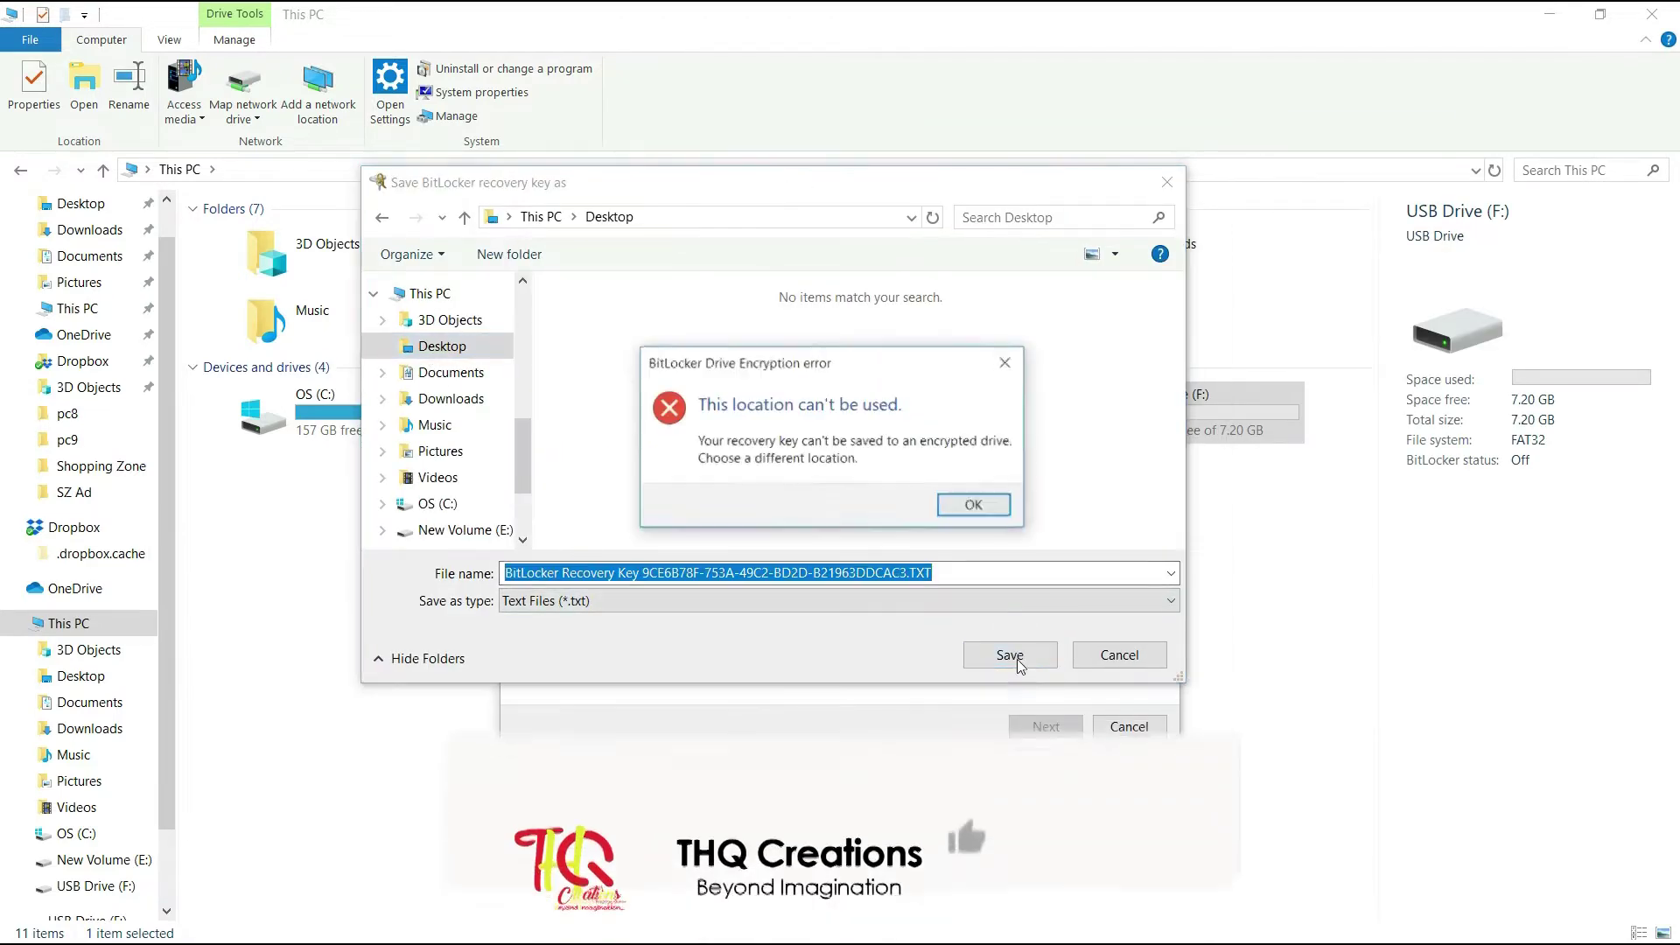
left_click(973, 508)
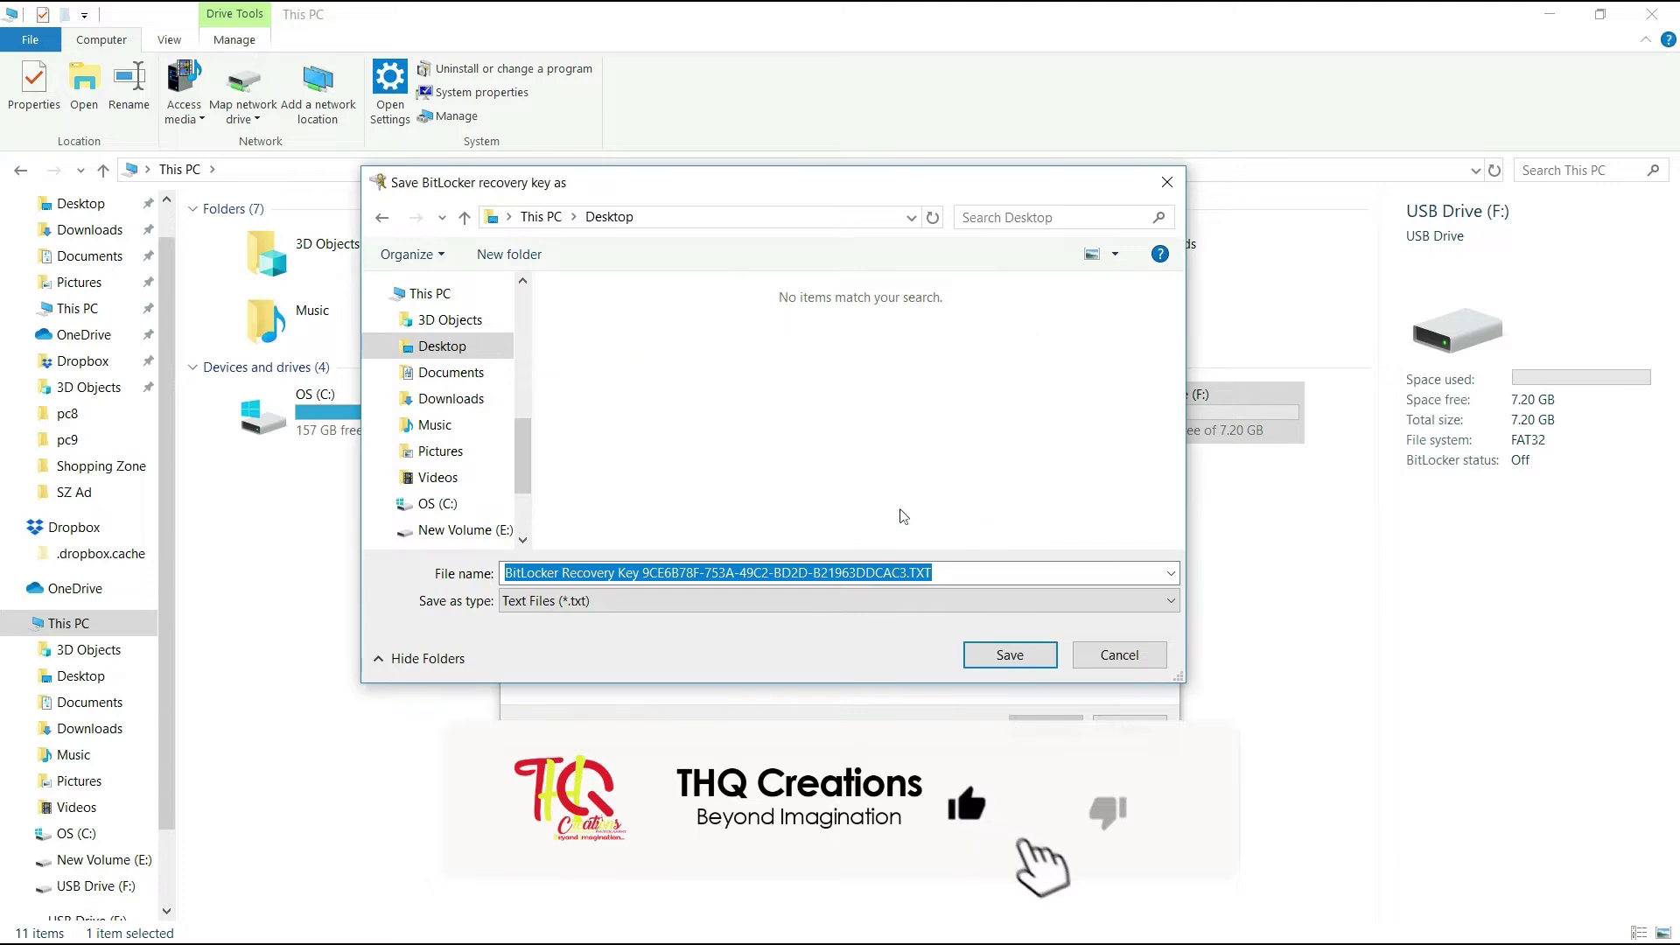
- Try saving the key to New Volume (E:), dismiss the error, and cancel the save
left_click_drag(528, 451, 523, 475)
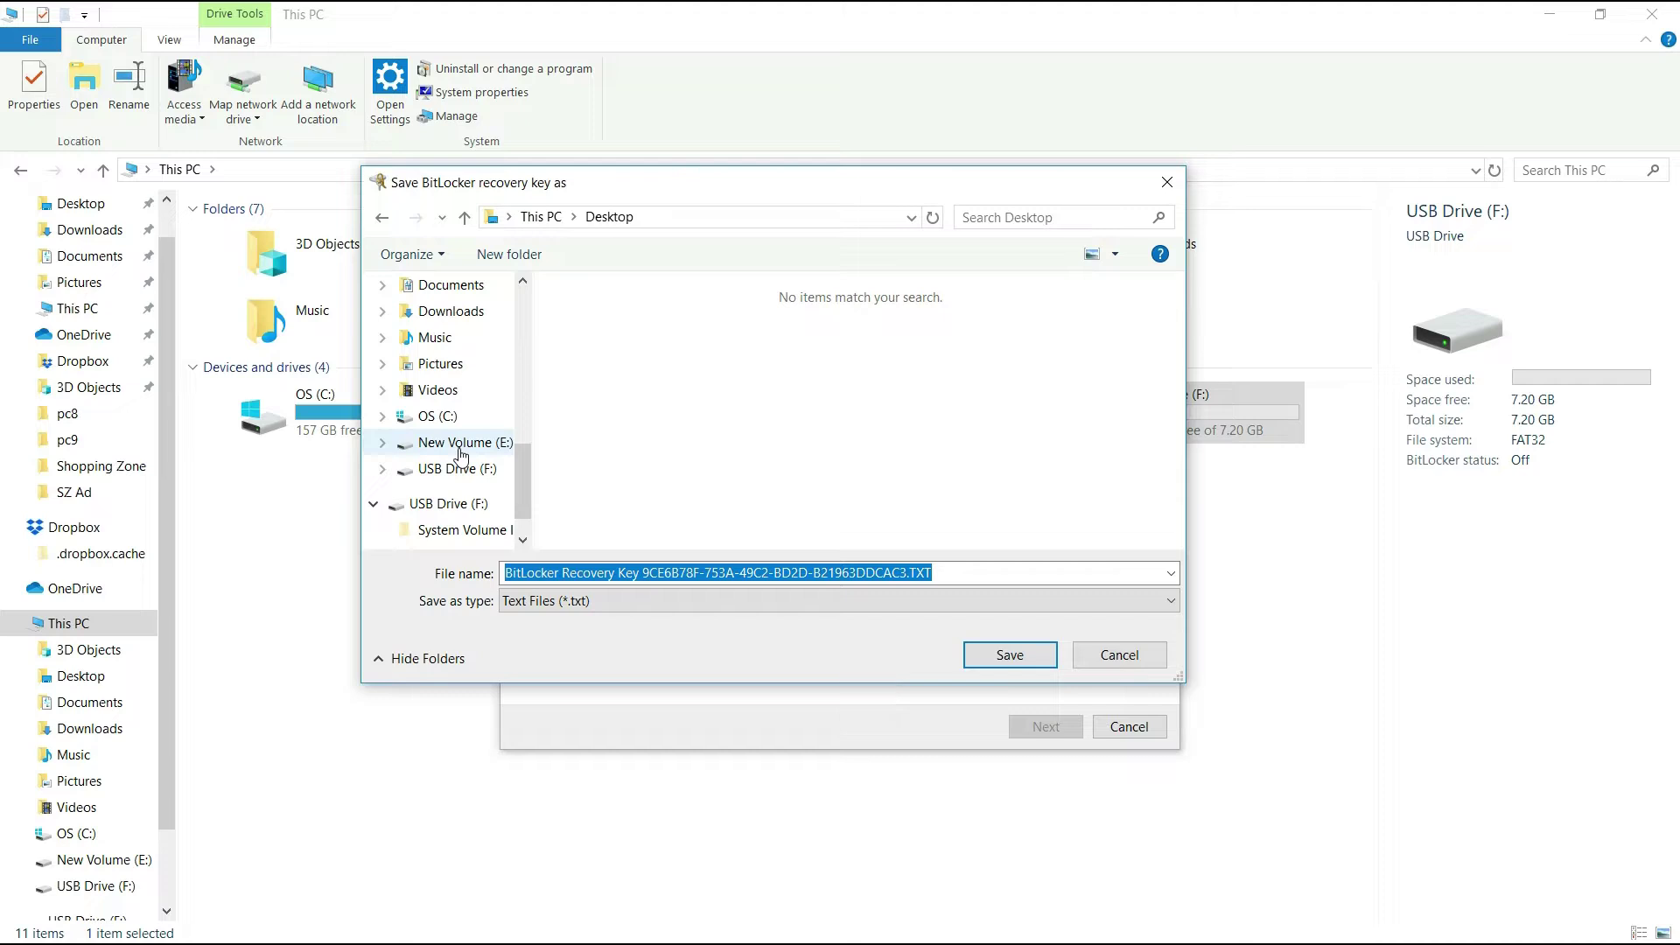
left_click(462, 443)
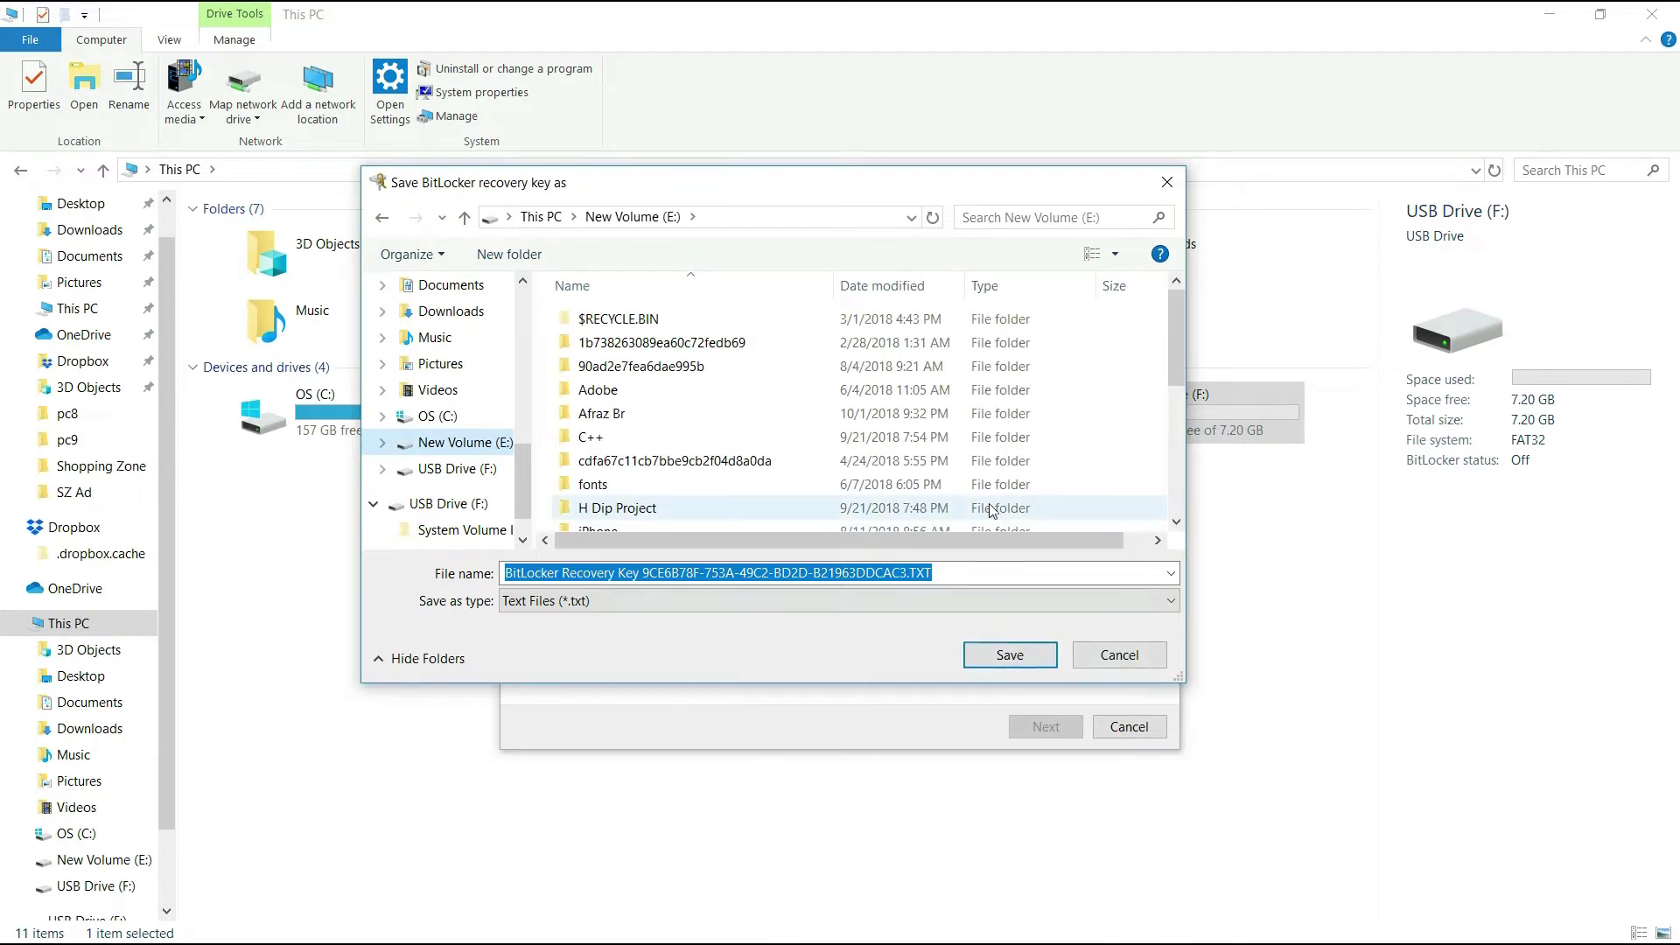
scroll(993, 509, "down", 2)
scroll(993, 507, "down", 3)
left_click(1012, 655)
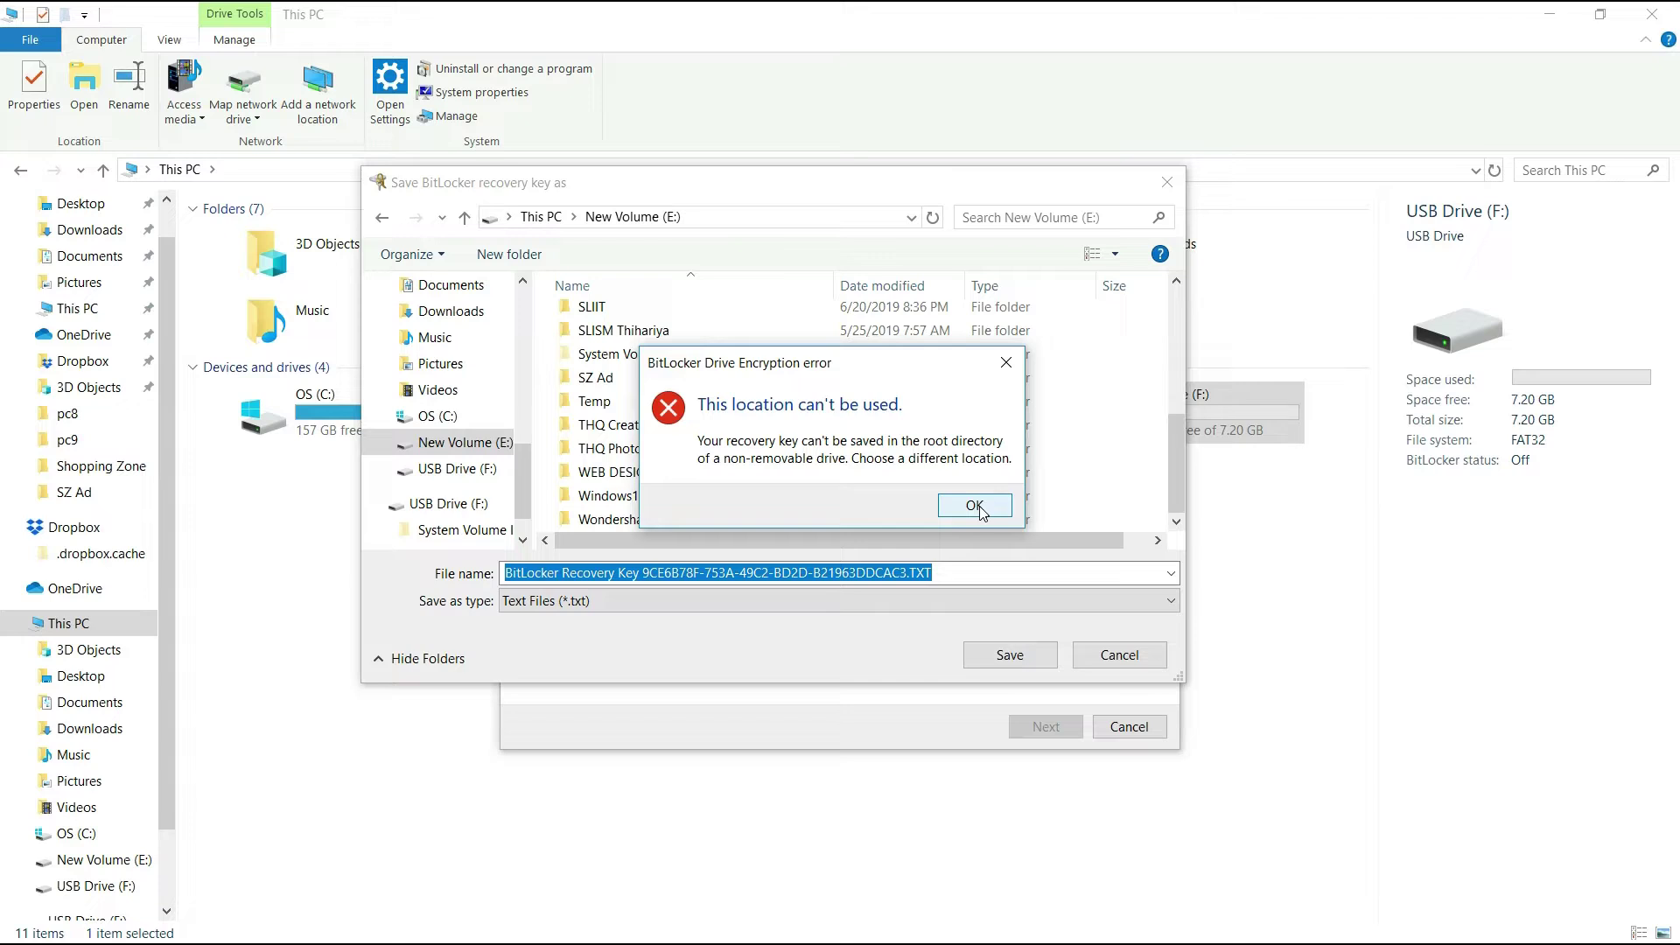
left_click(975, 506)
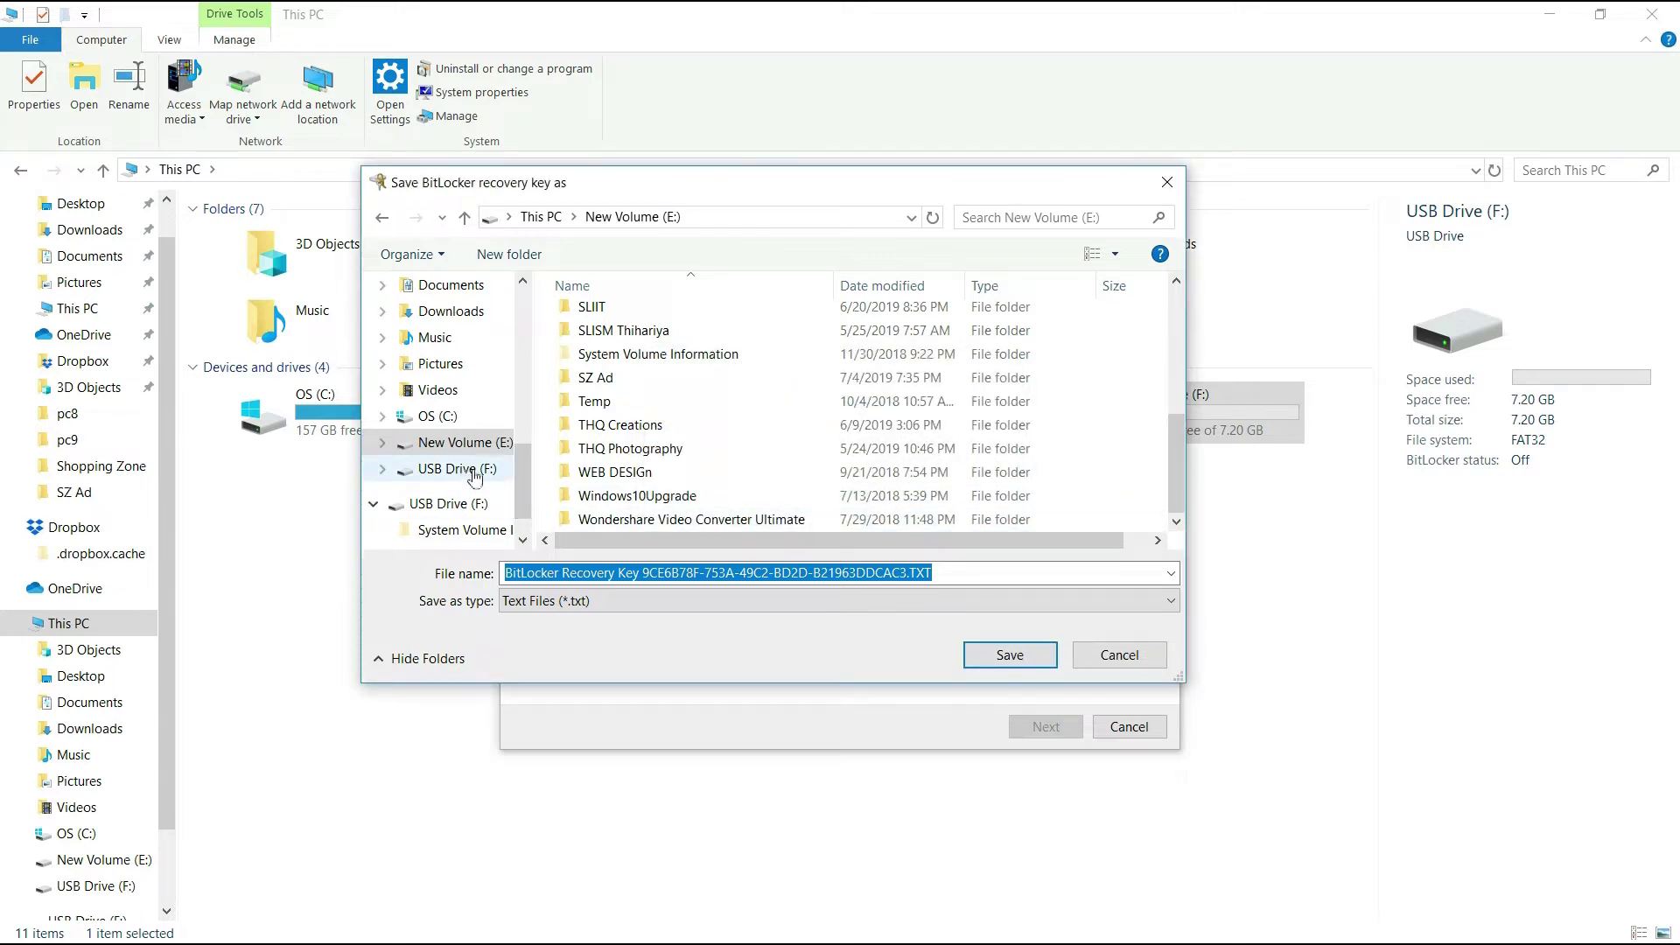
left_click_drag(517, 469, 520, 481)
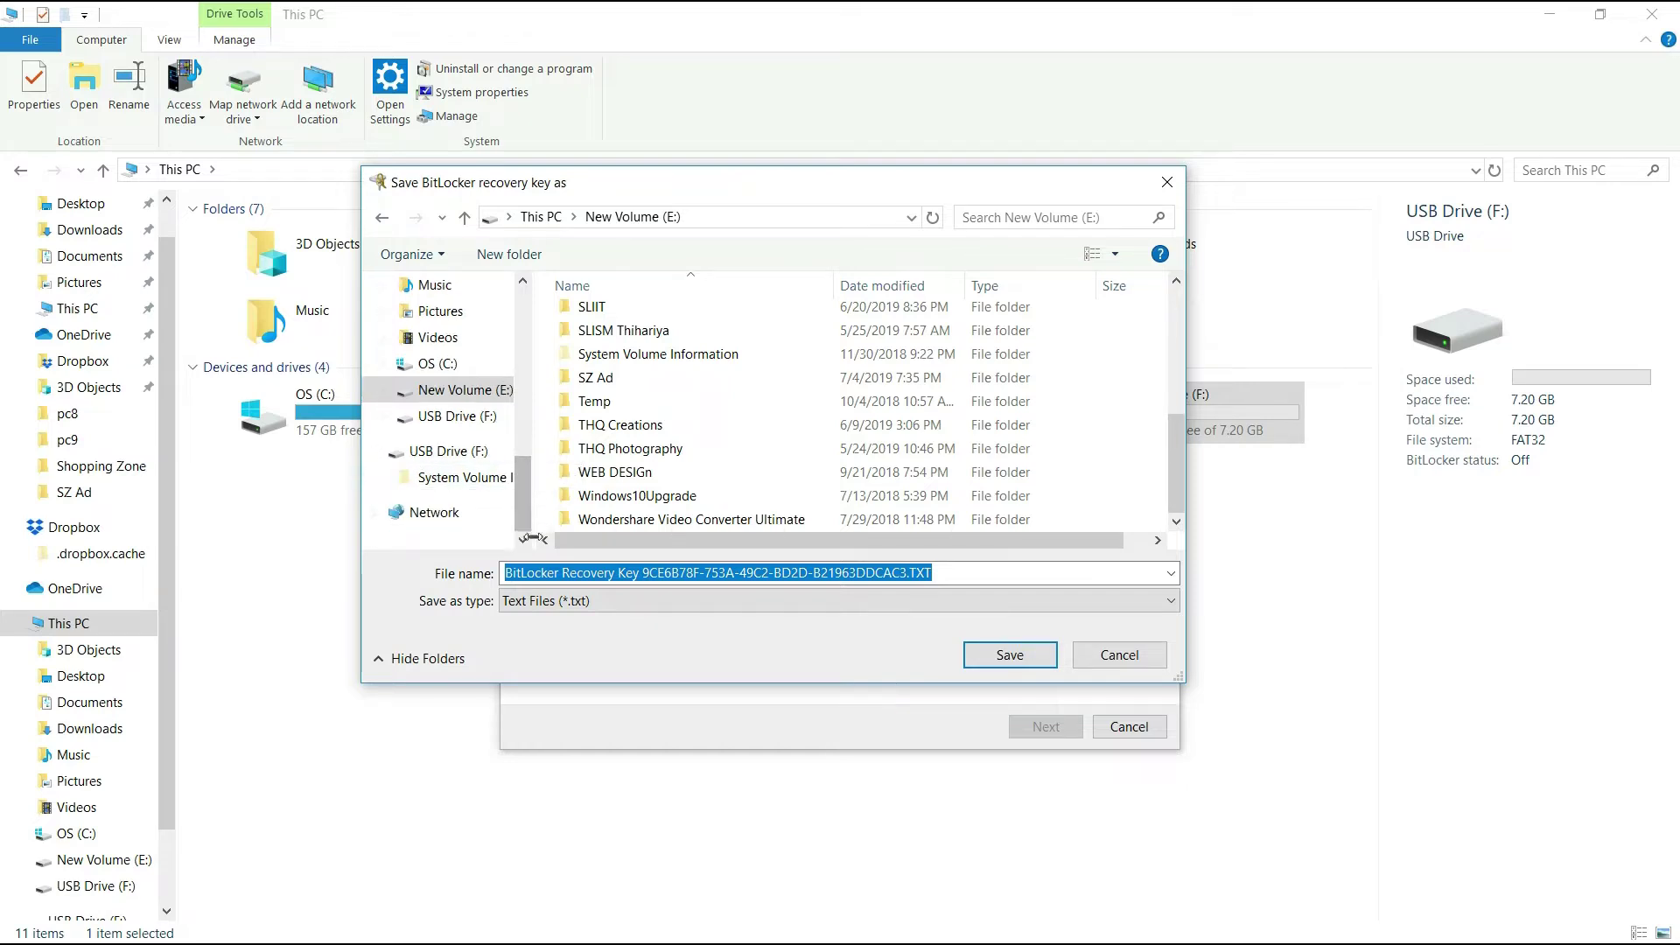
left_click(1093, 658)
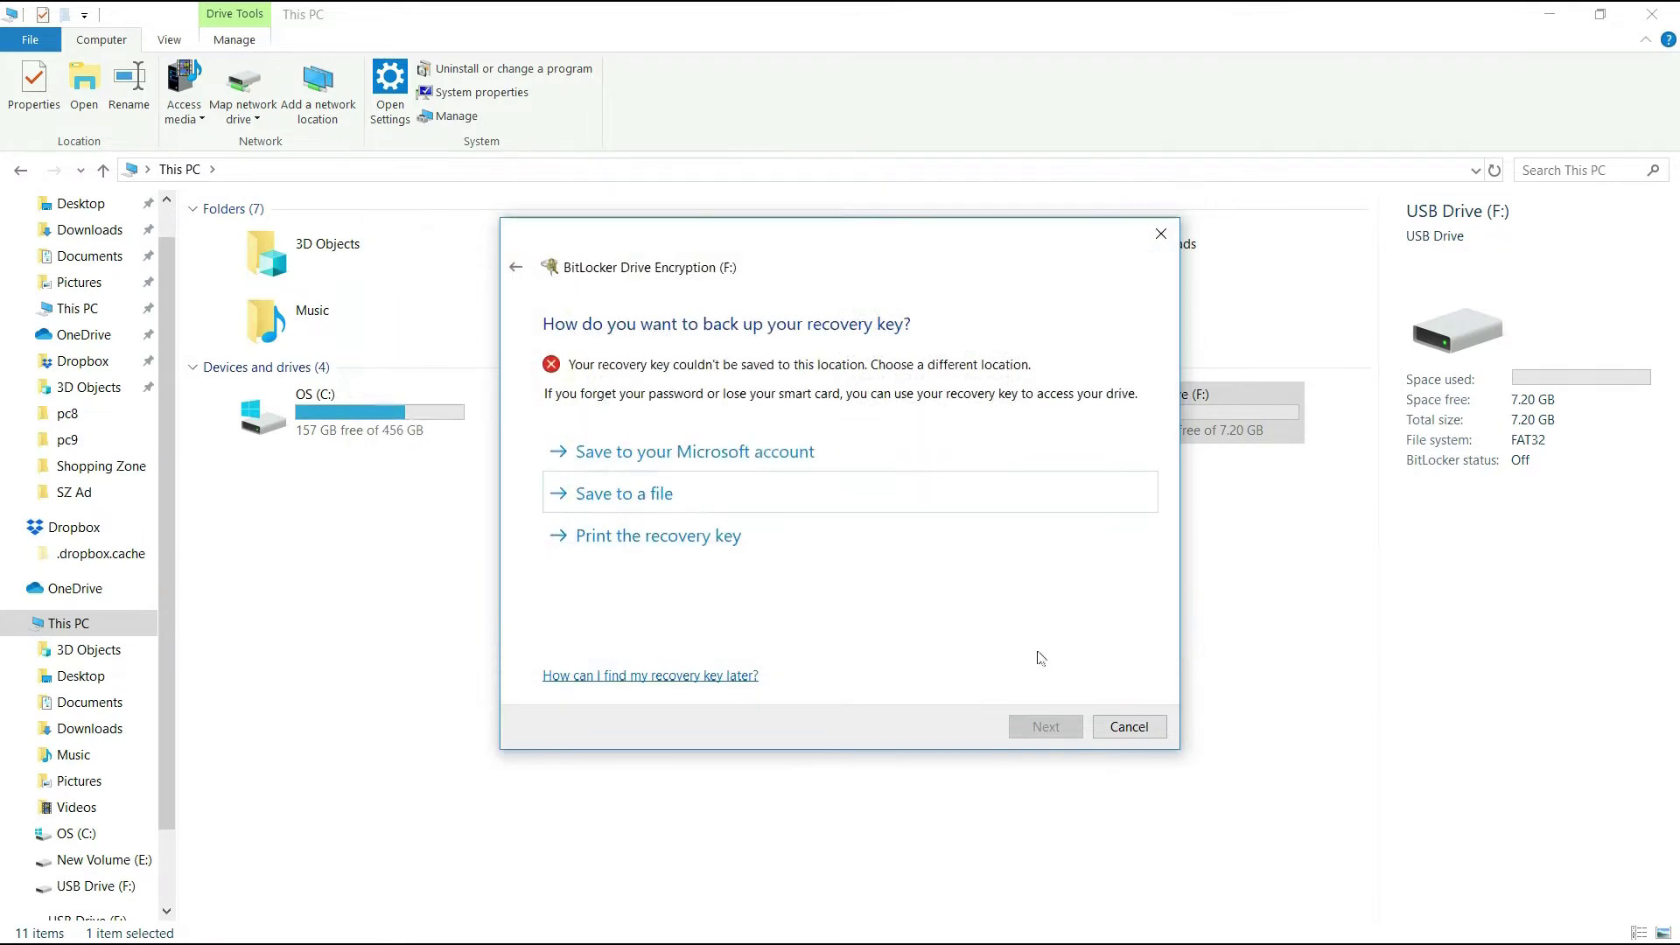
- Print the recovery key as 'BitLocker Drive Encryption recovery key.pdf' on the Desktop, then close the PDF
left_click(660, 539)
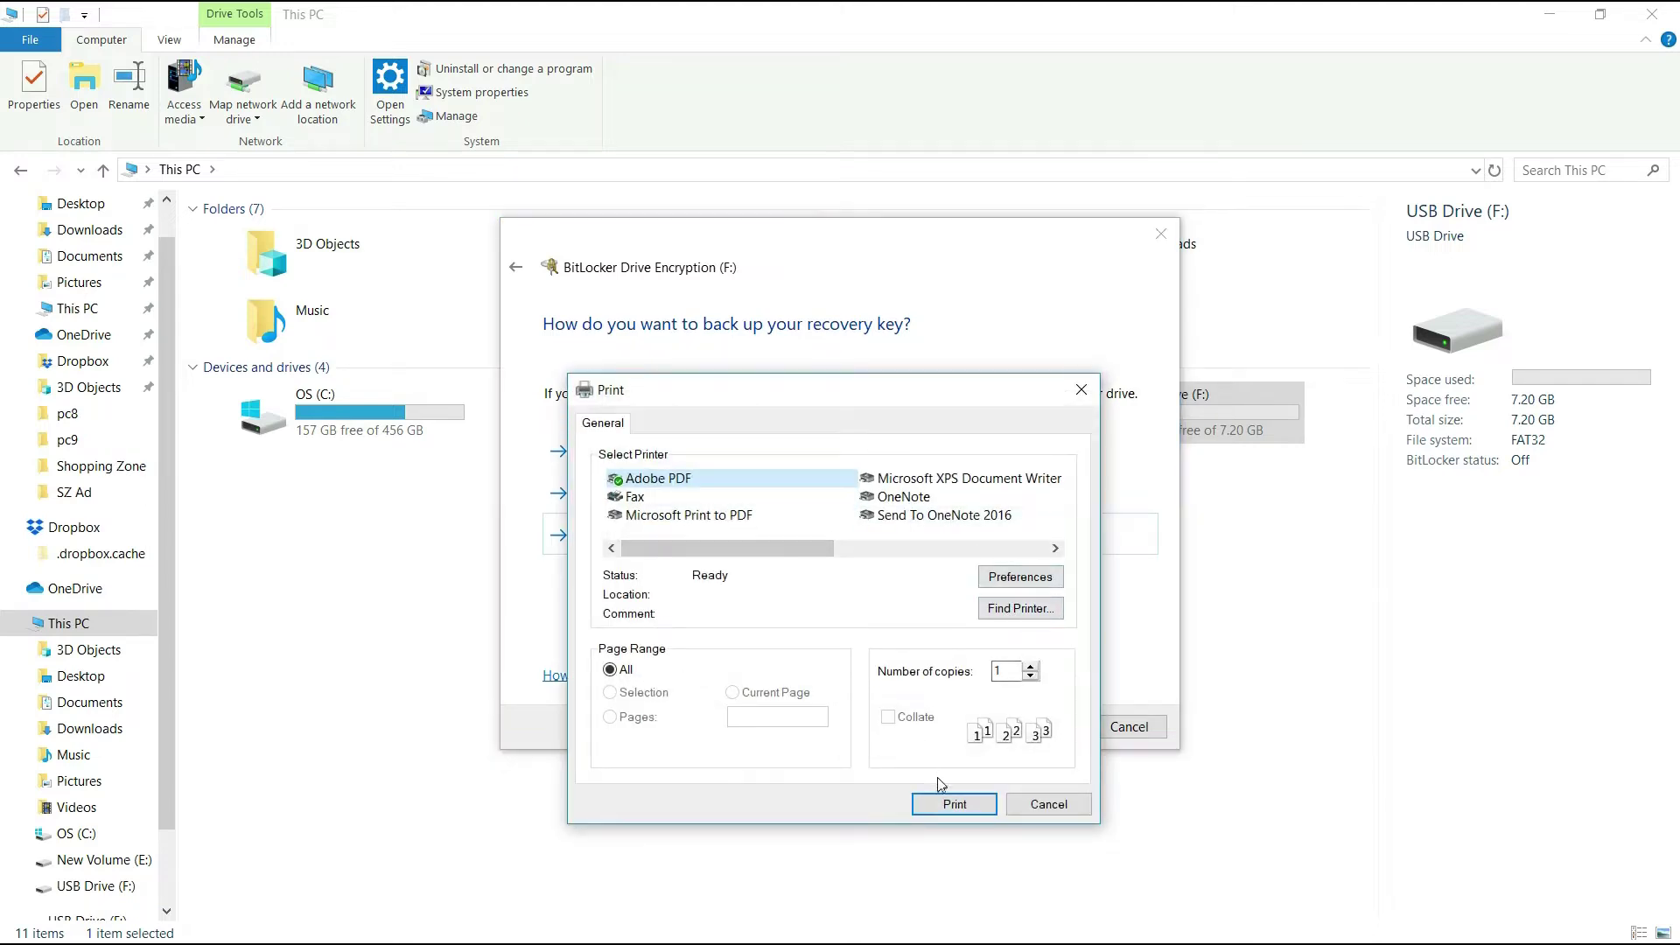
left_click_drag(760, 546, 971, 544)
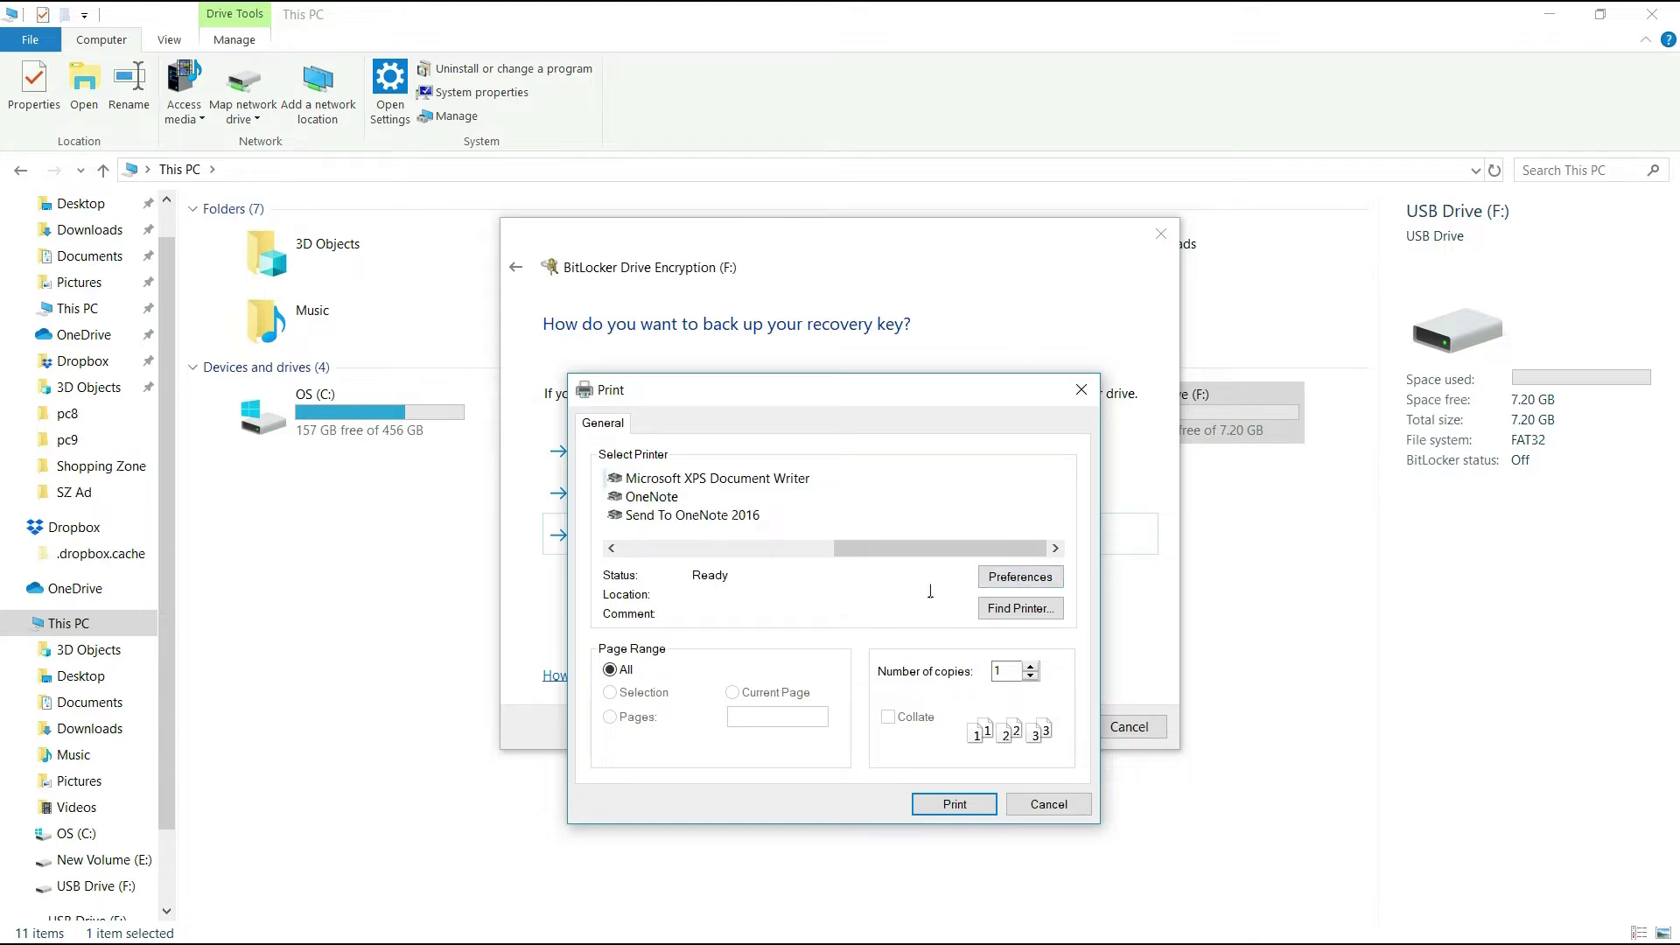
left_click(973, 809)
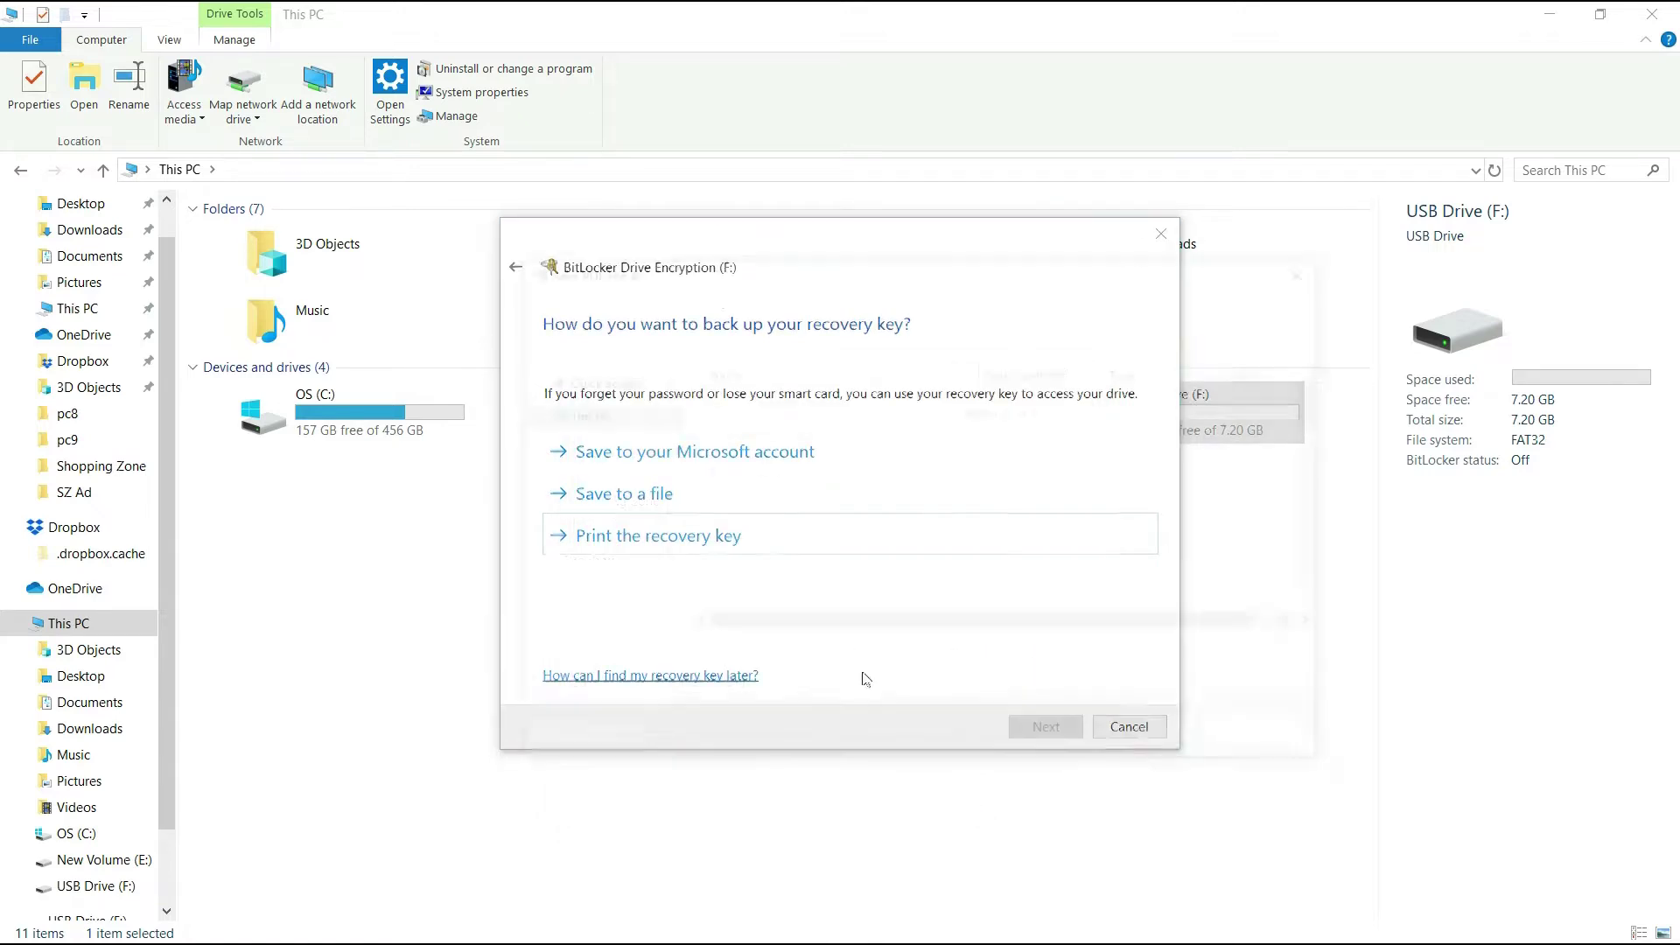
left_click(589, 433)
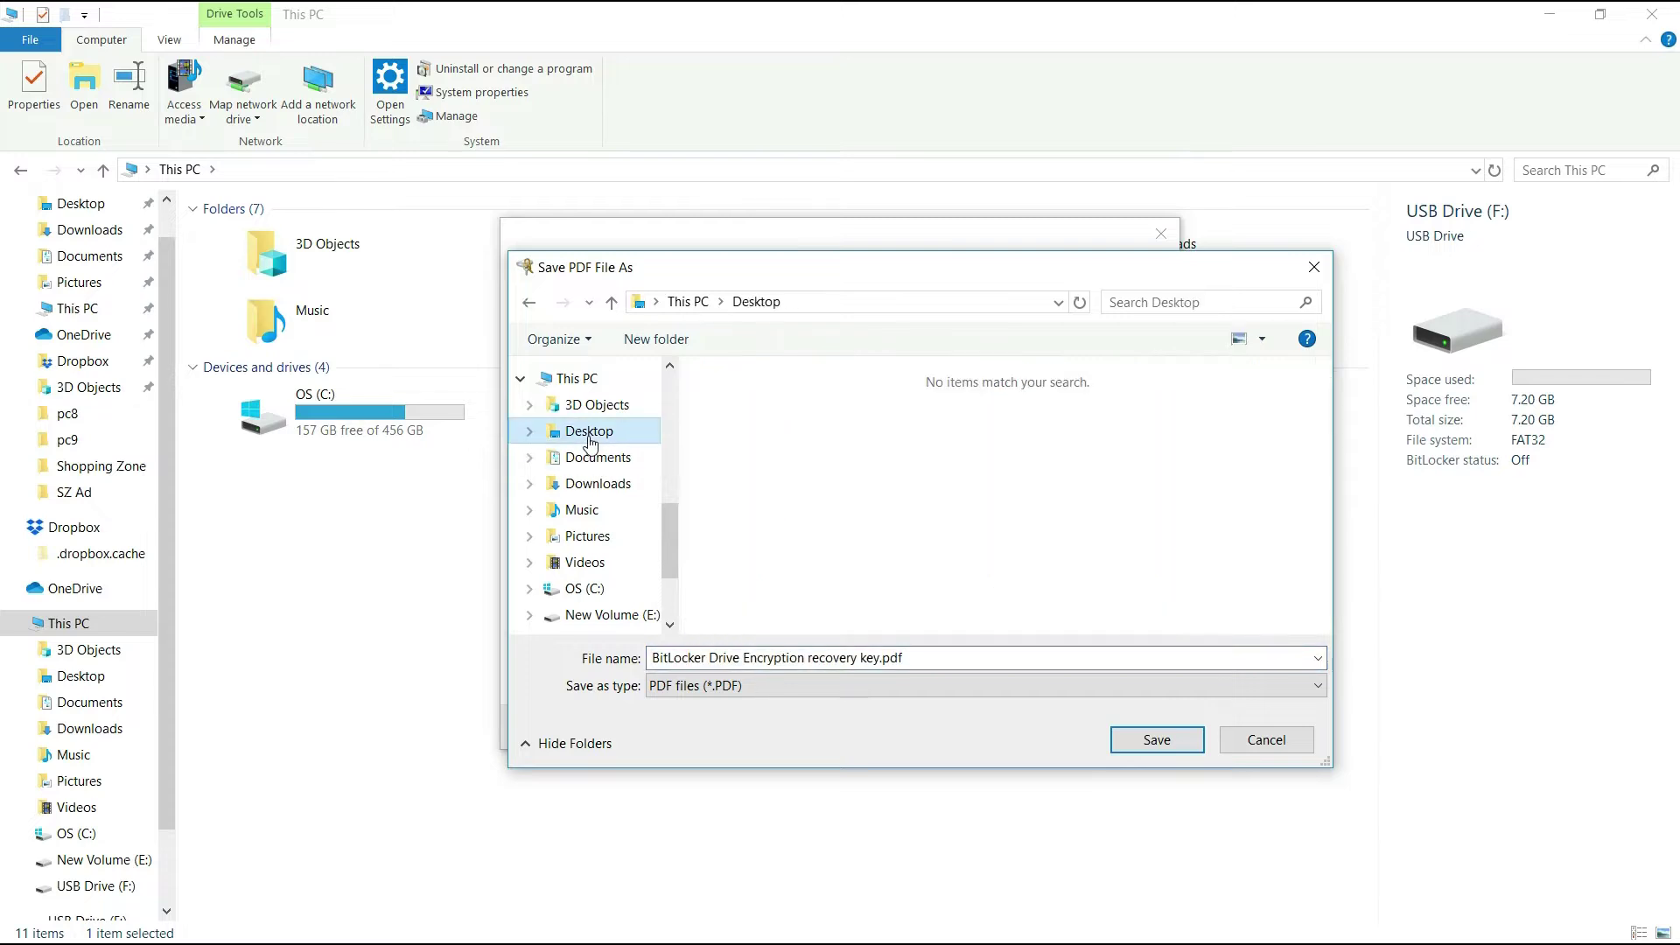
left_click(1180, 750)
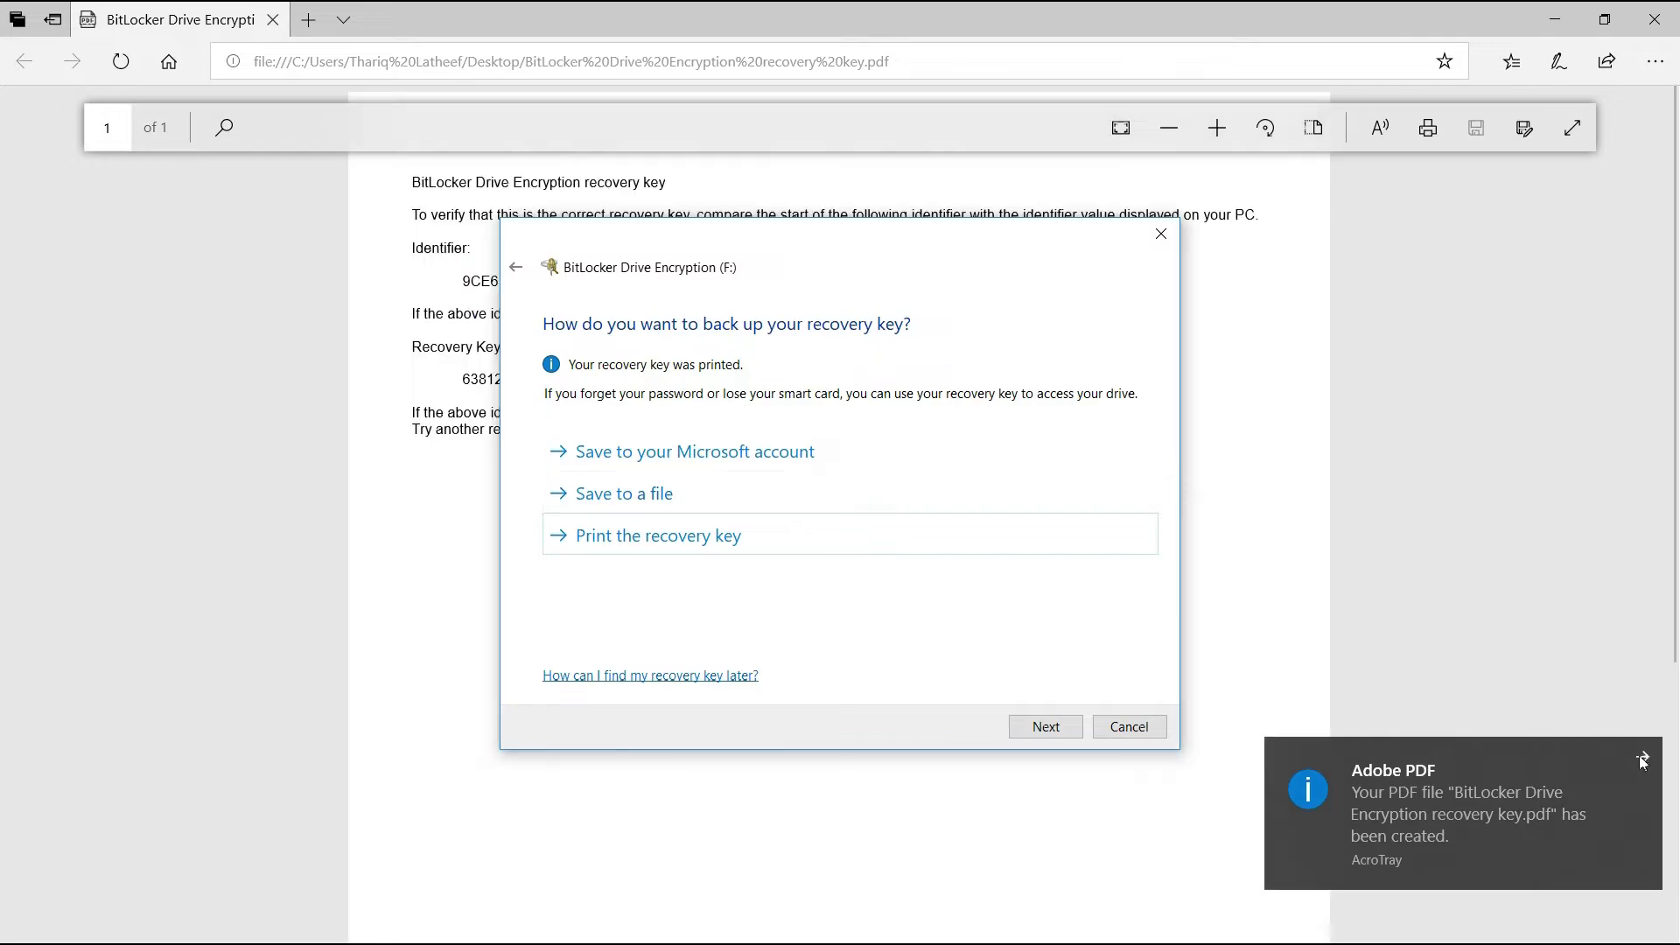
left_click(1653, 18)
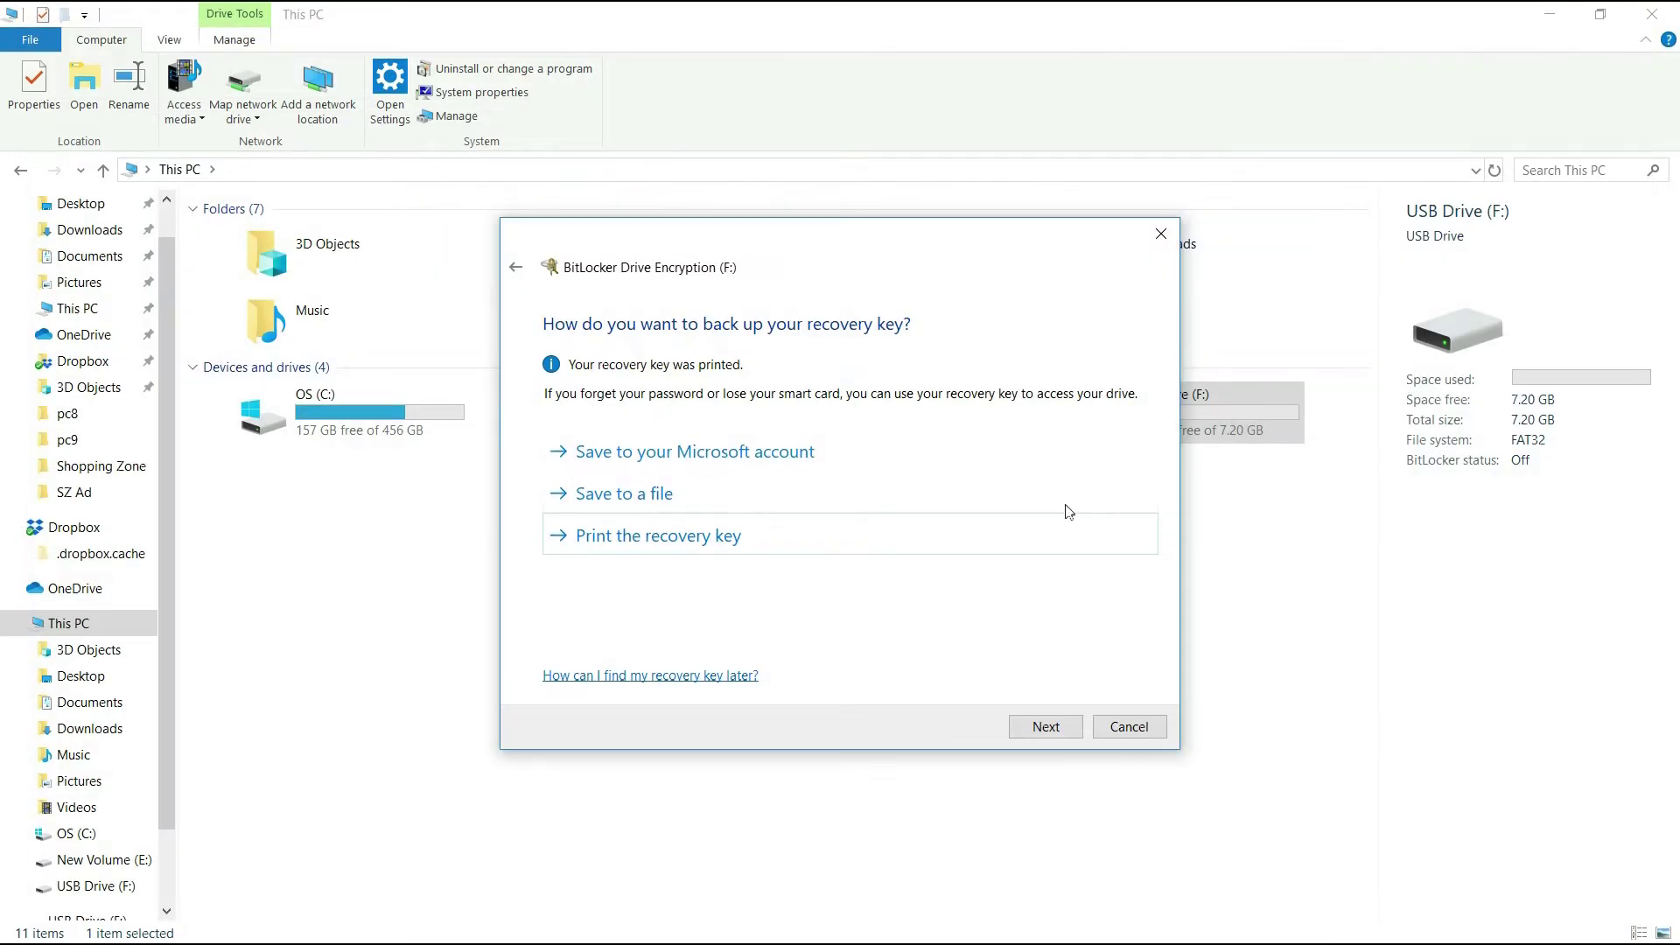
- Continue past the recovery key backup and let drive F: encrypt until complete
left_click(1046, 726)
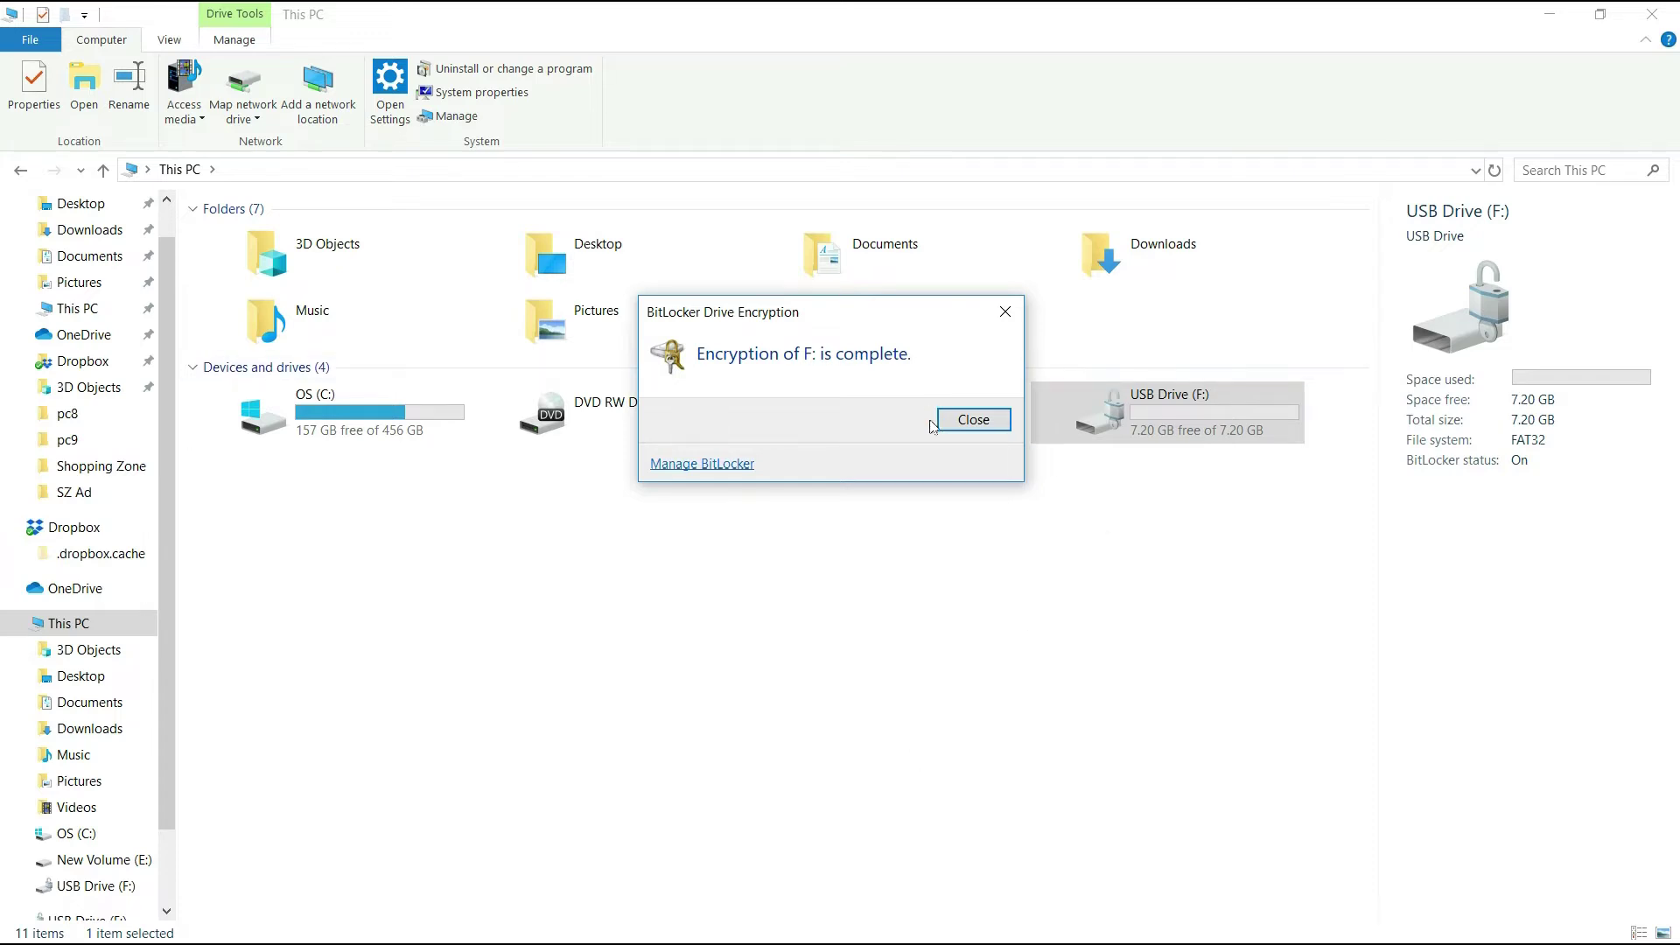
- Dismiss the encryption-complete message, eject USB Drive (F:), and close This PC and the resulting error
left_click(959, 426)
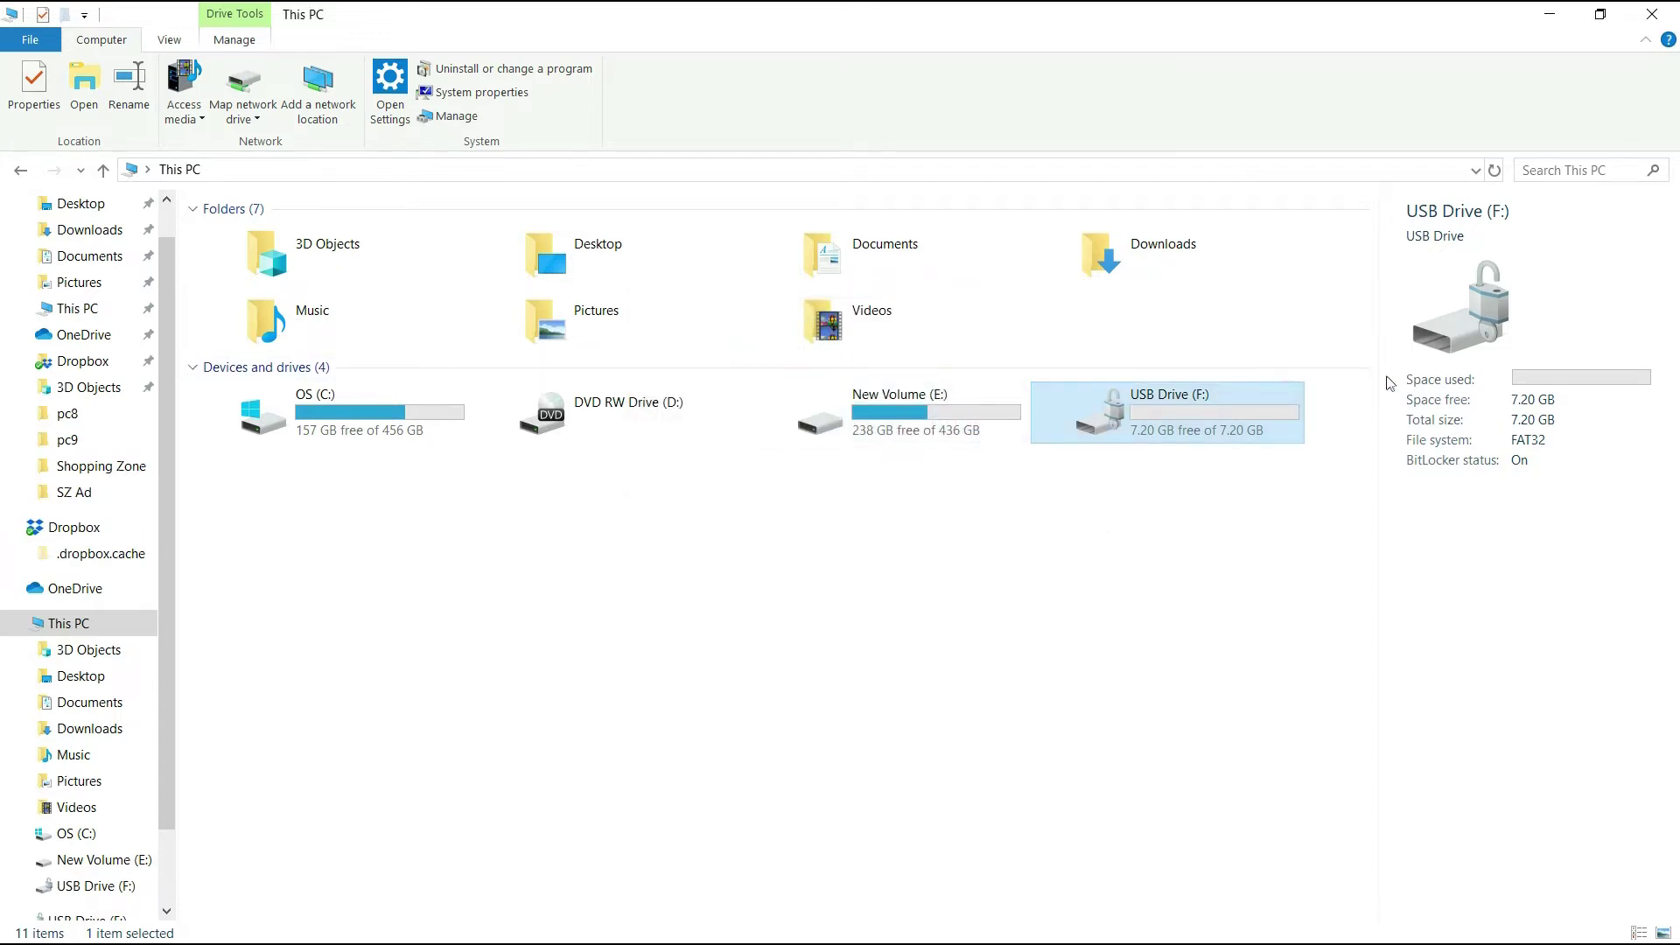
right_click(1167, 436)
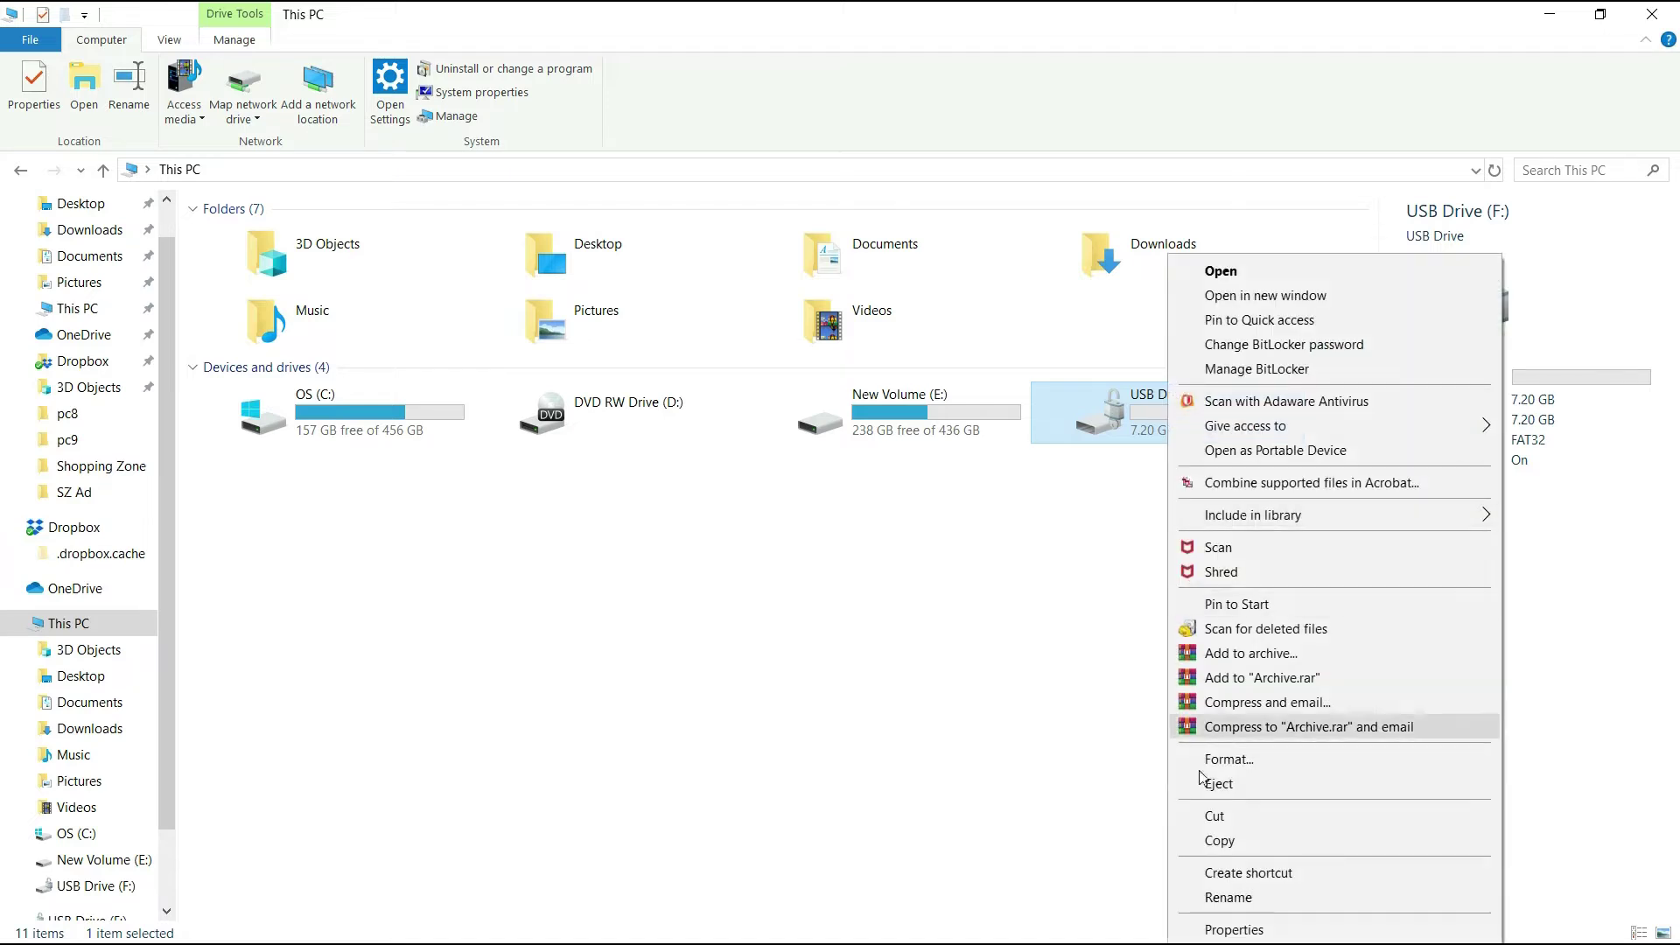
left_click(934, 630)
right_click(1119, 418)
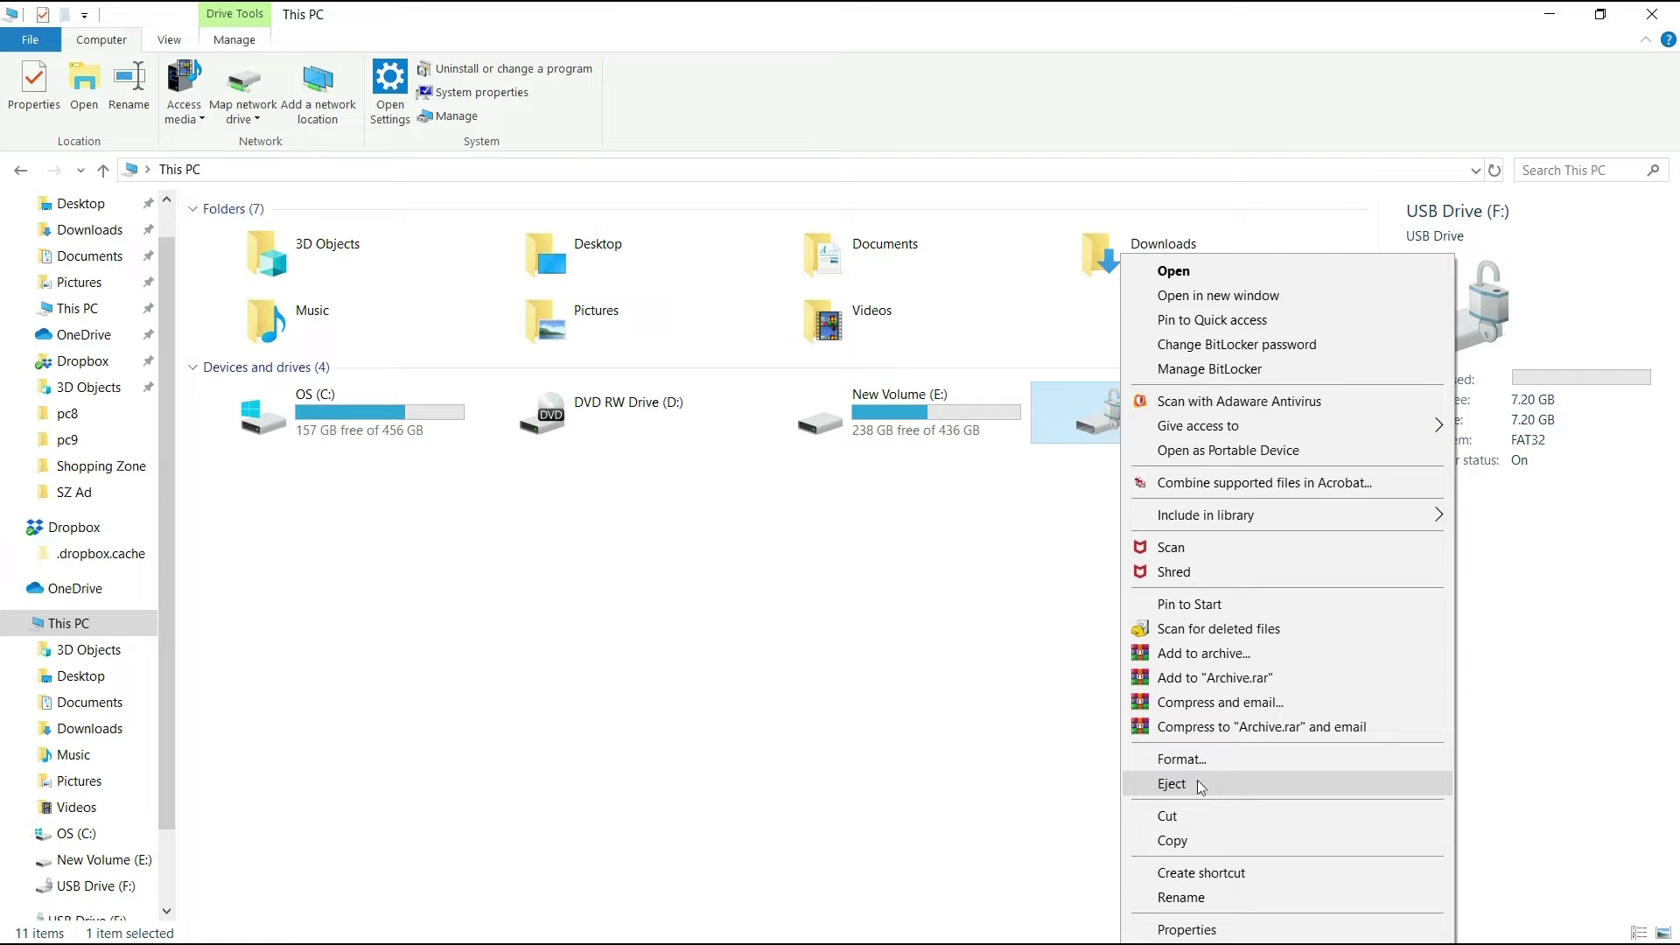
left_click(1191, 785)
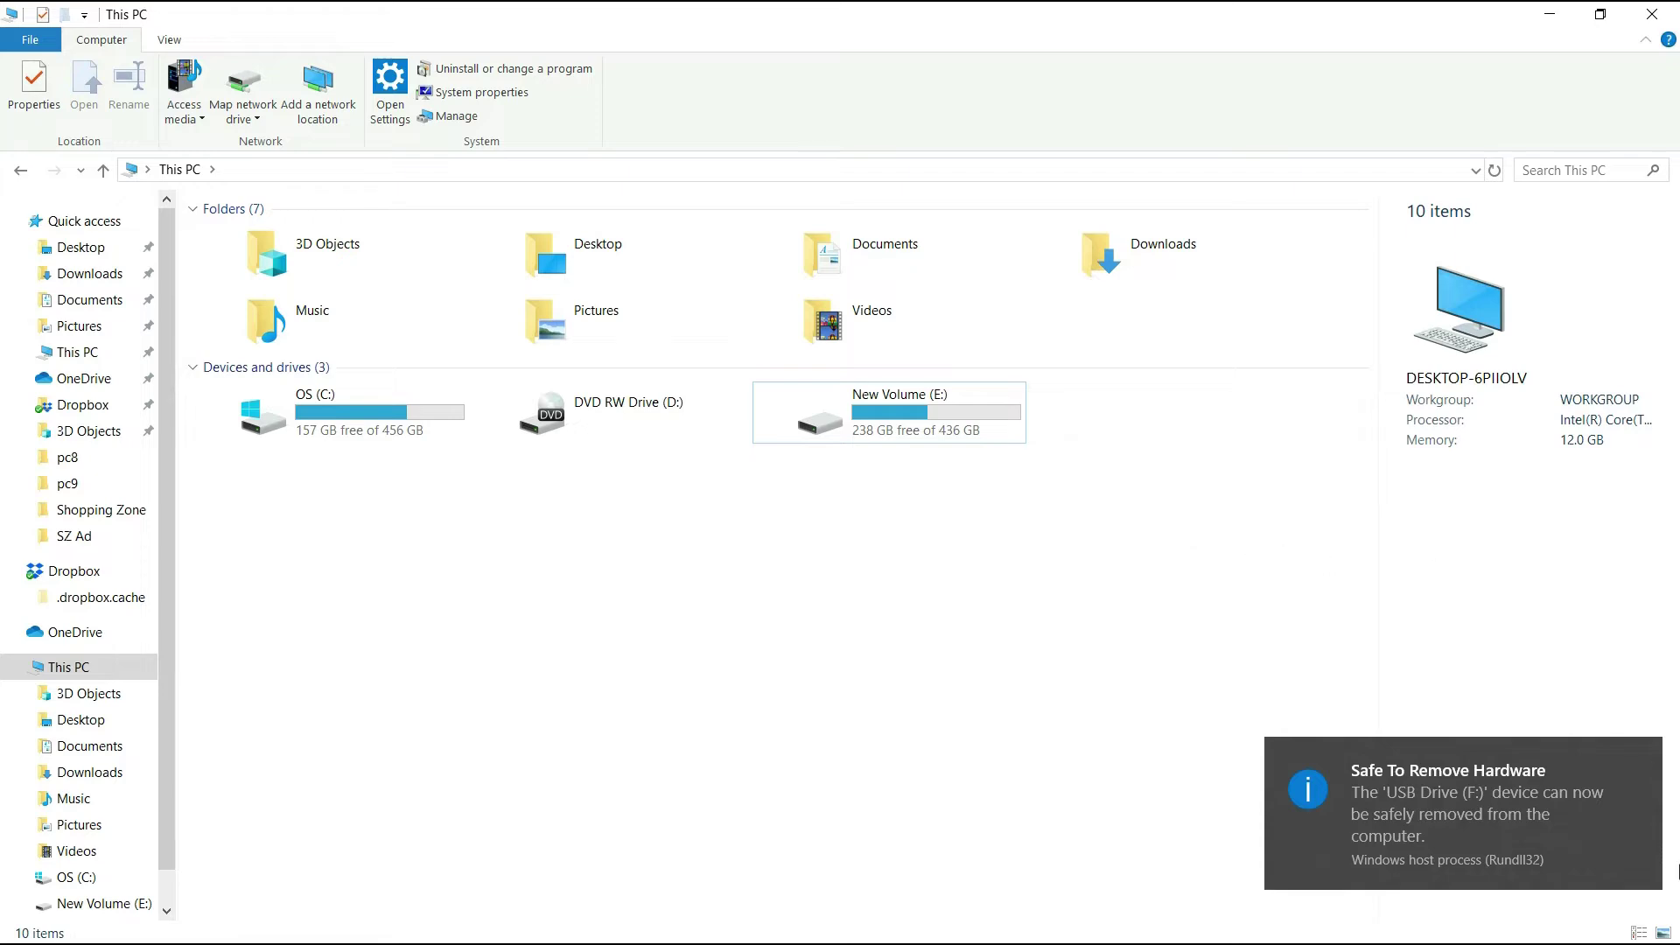
left_click(1645, 761)
left_click(1671, 13)
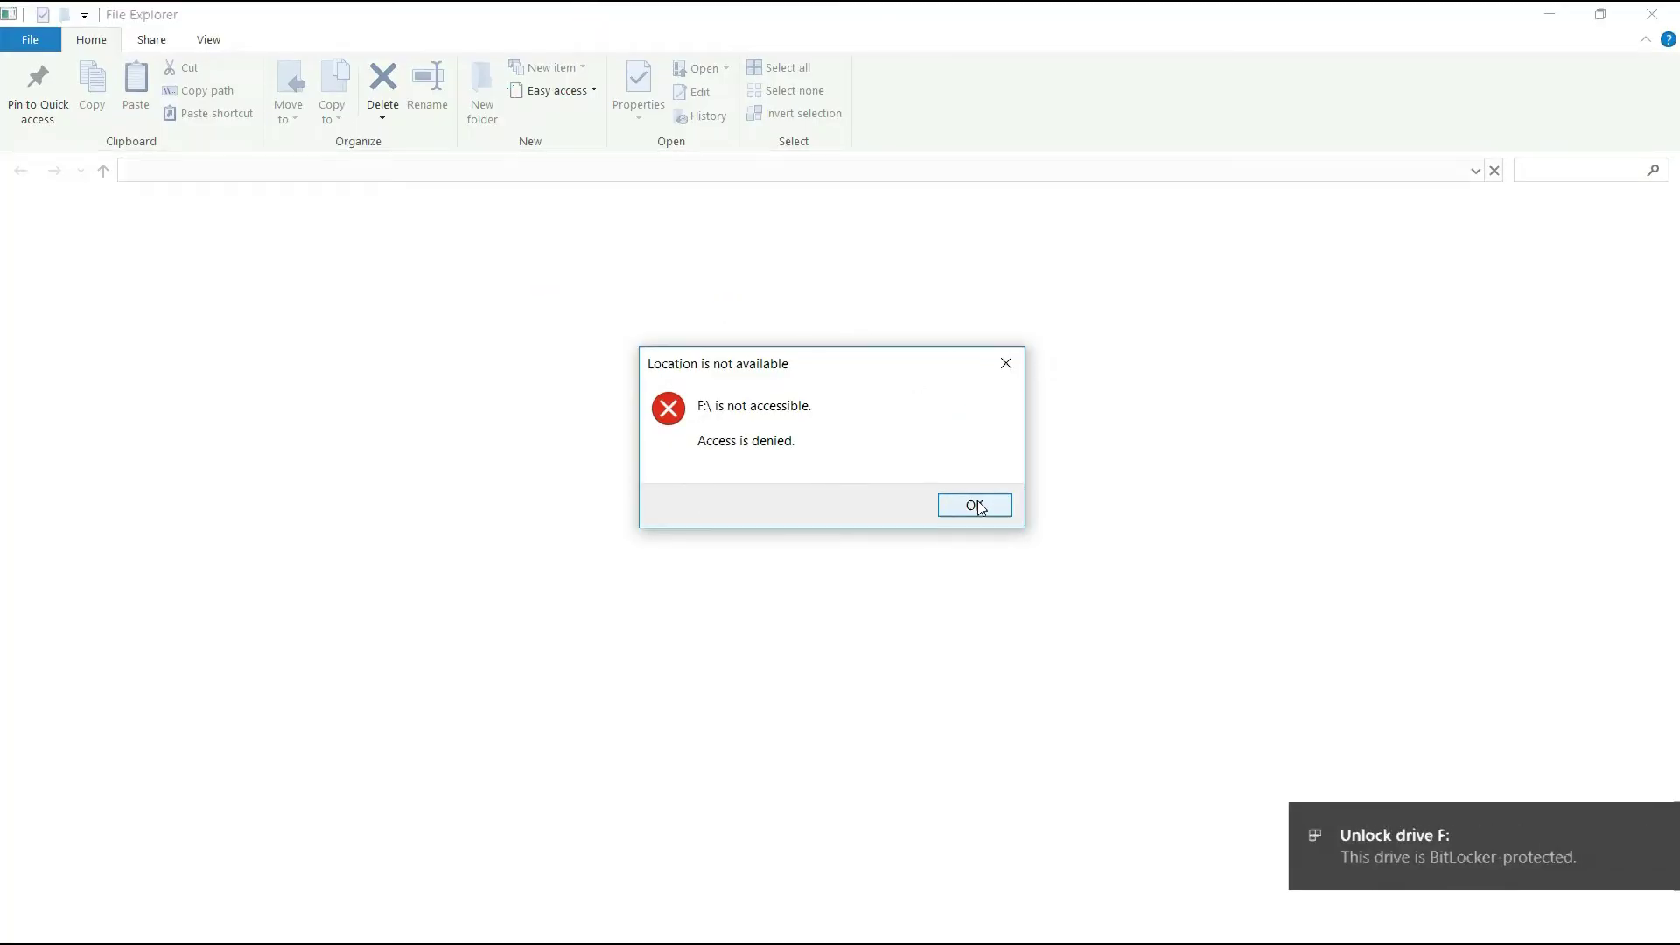
left_click(979, 508)
- Open This PC, unlock USB Drive (F:) with its password, and view its contents
left_click(1644, 822)
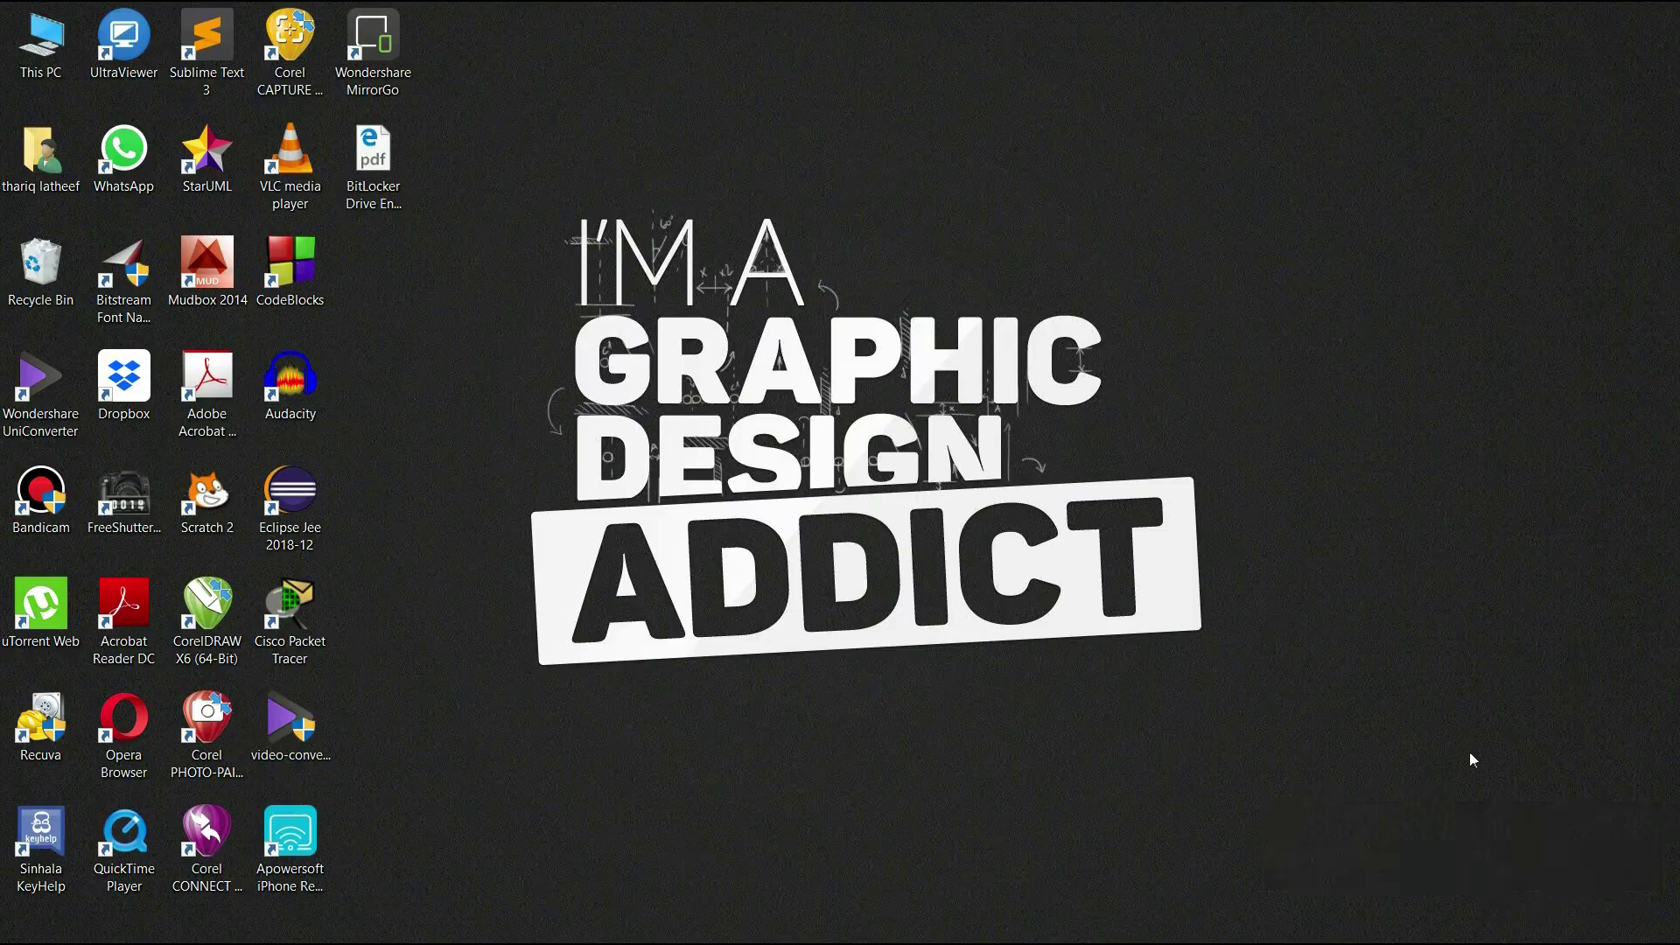
double_click(48, 30)
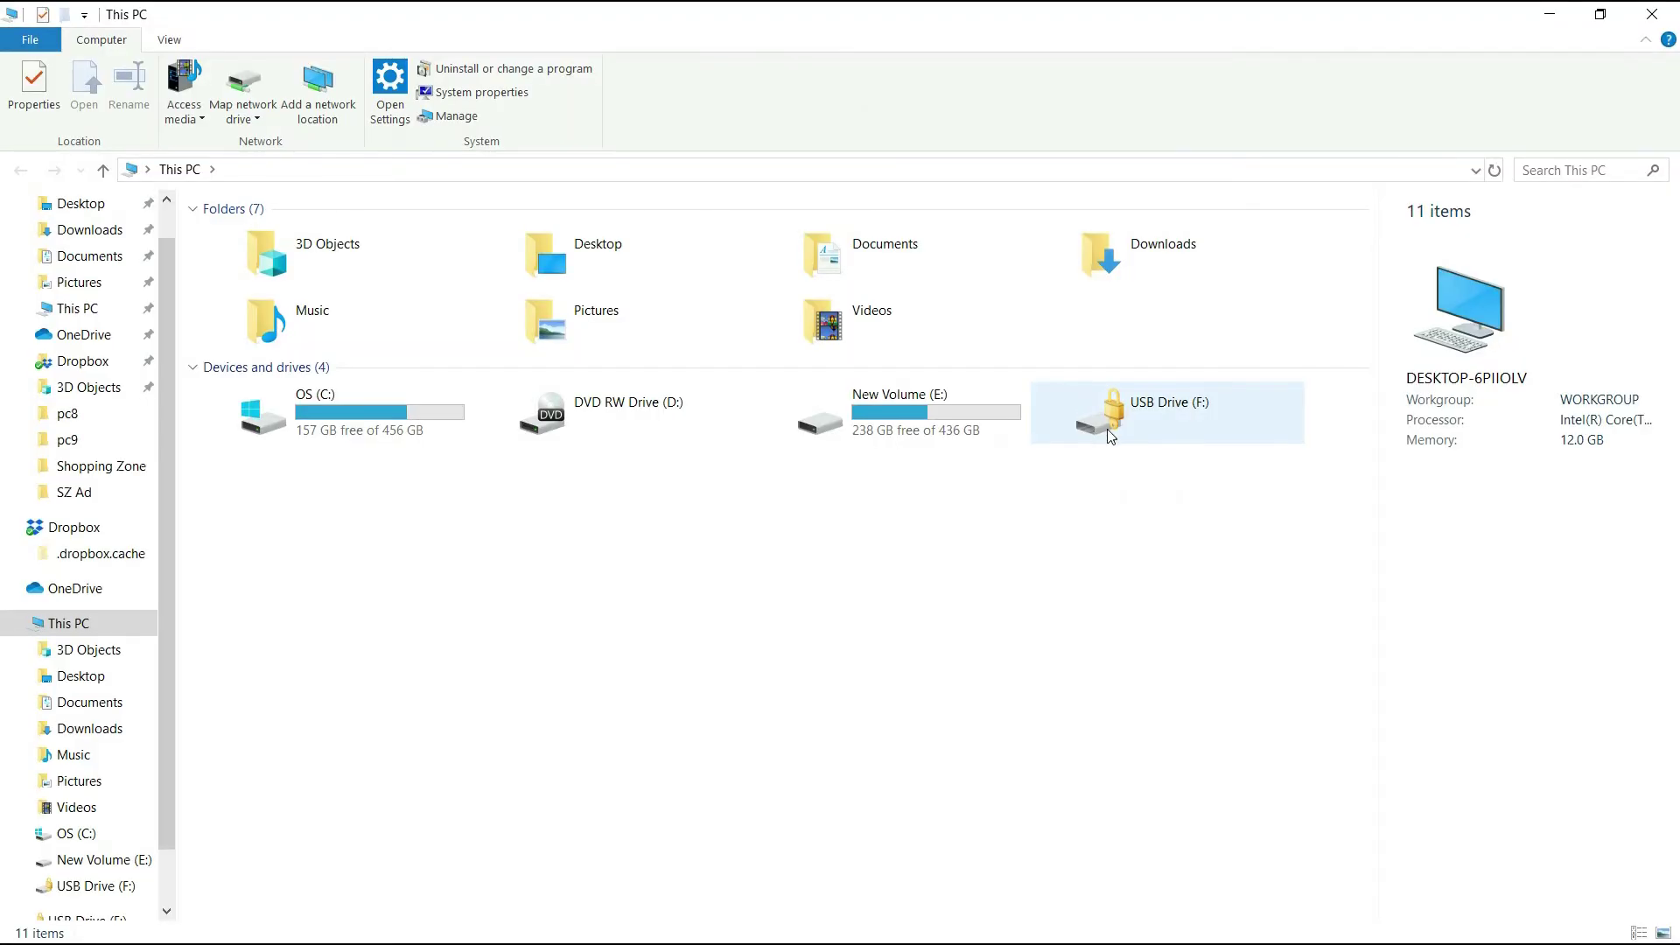
right_click(1109, 435)
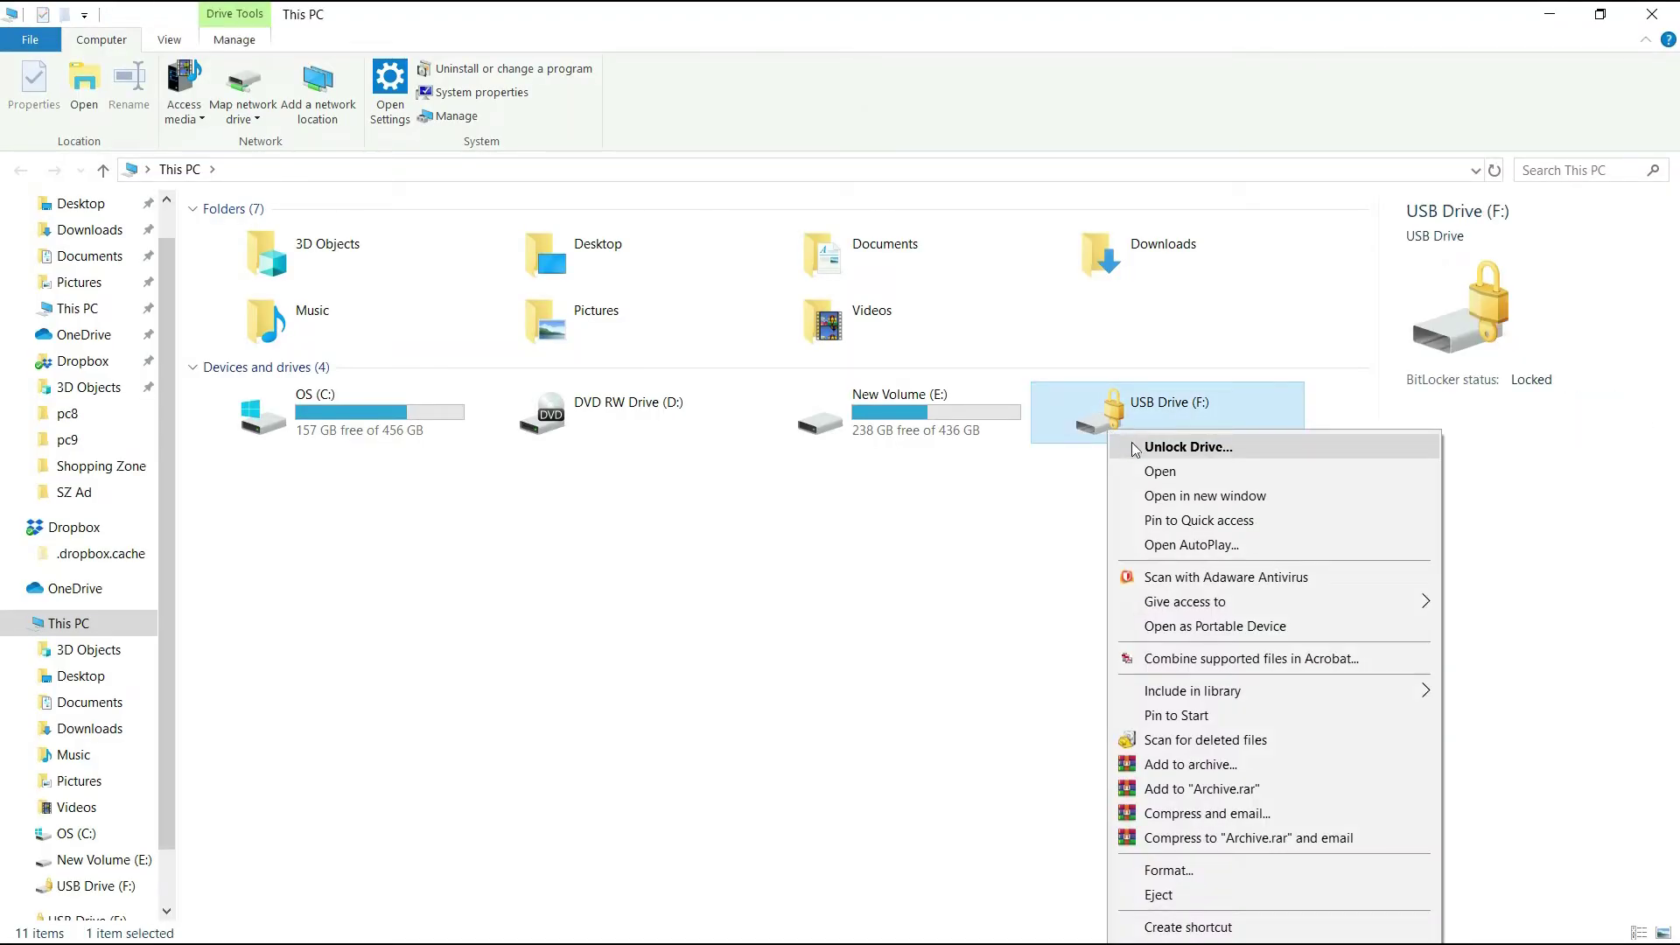
left_click(1135, 447)
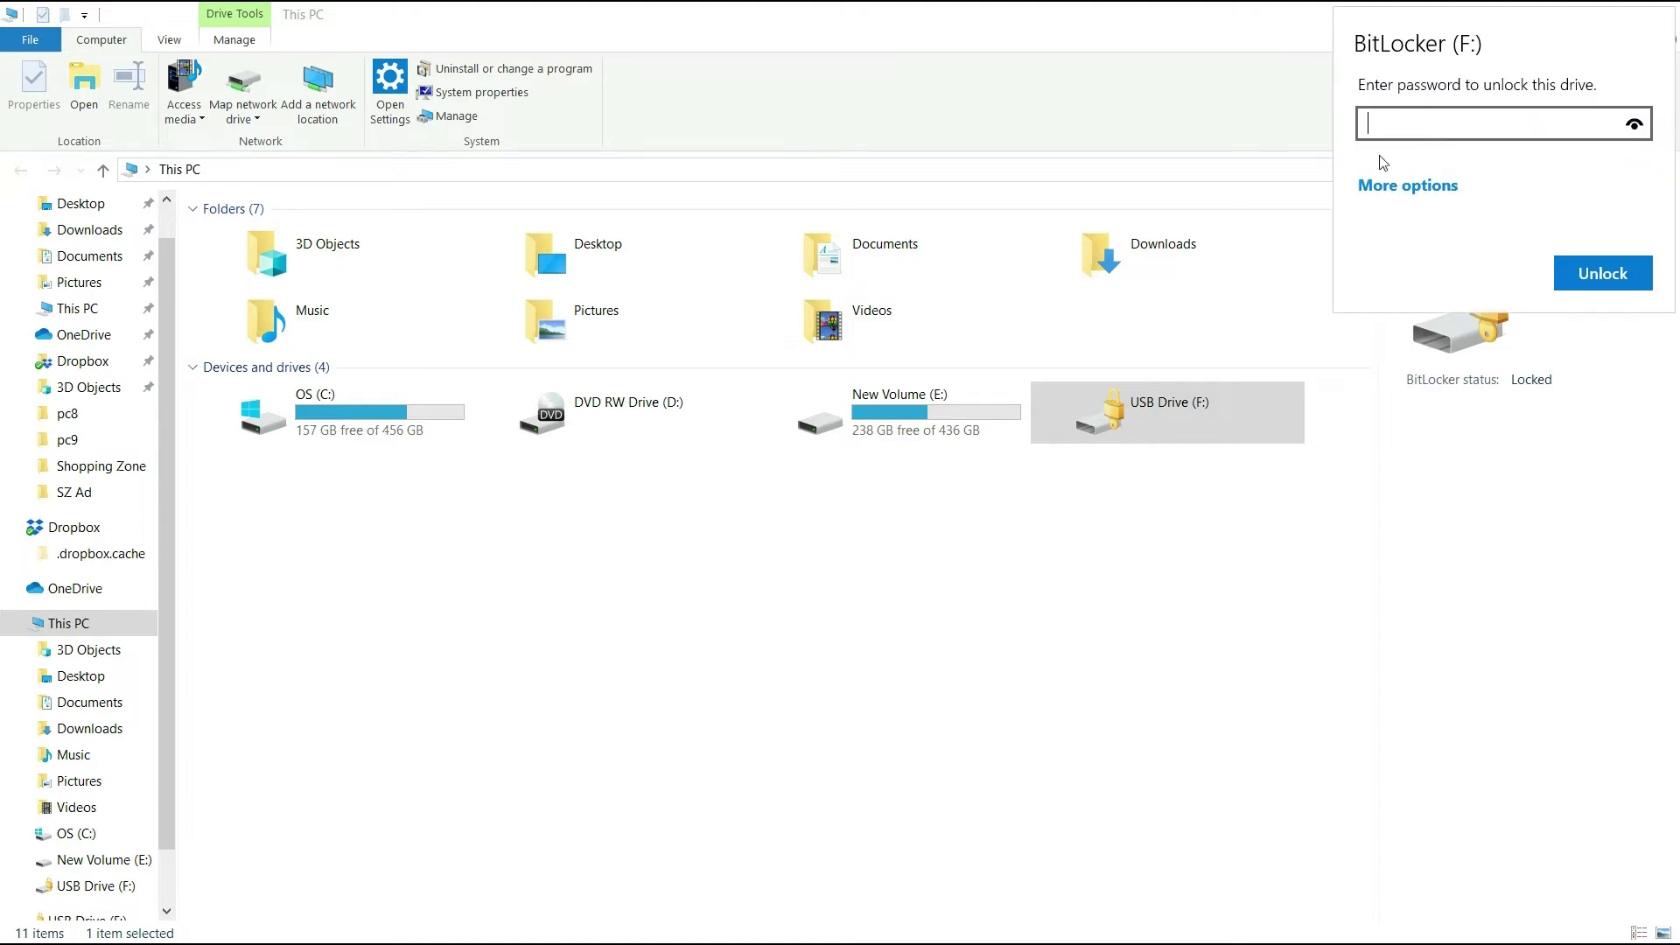
type("•••••••••••")
key("Return")
double_click(1139, 404)
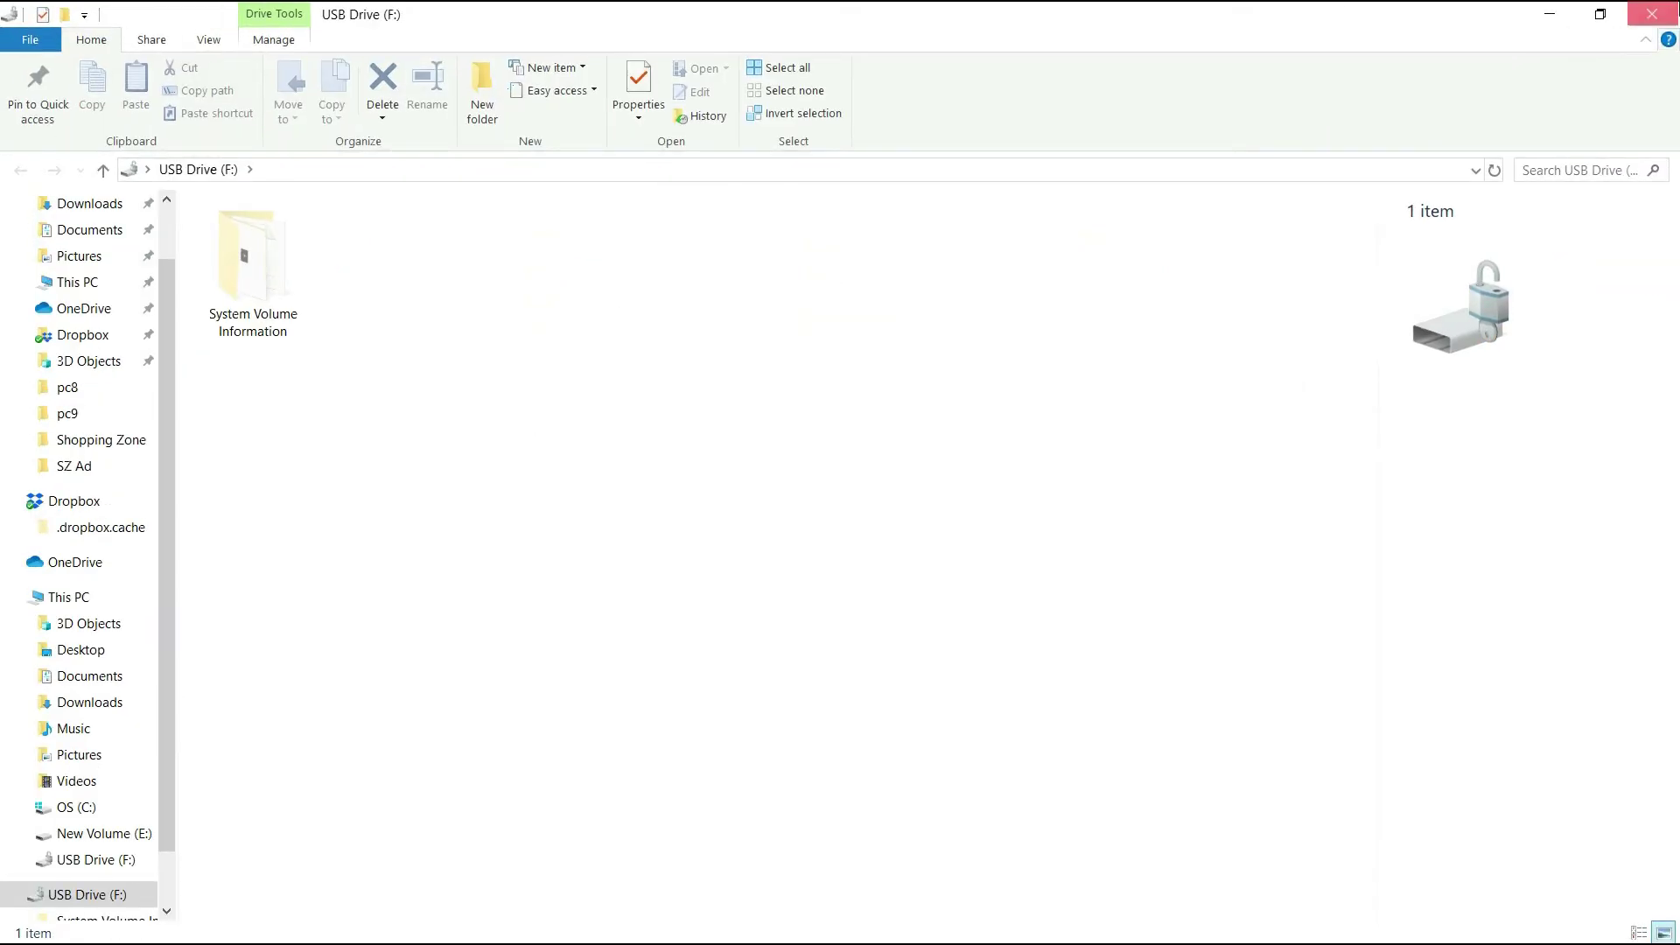
key("alt+F4")
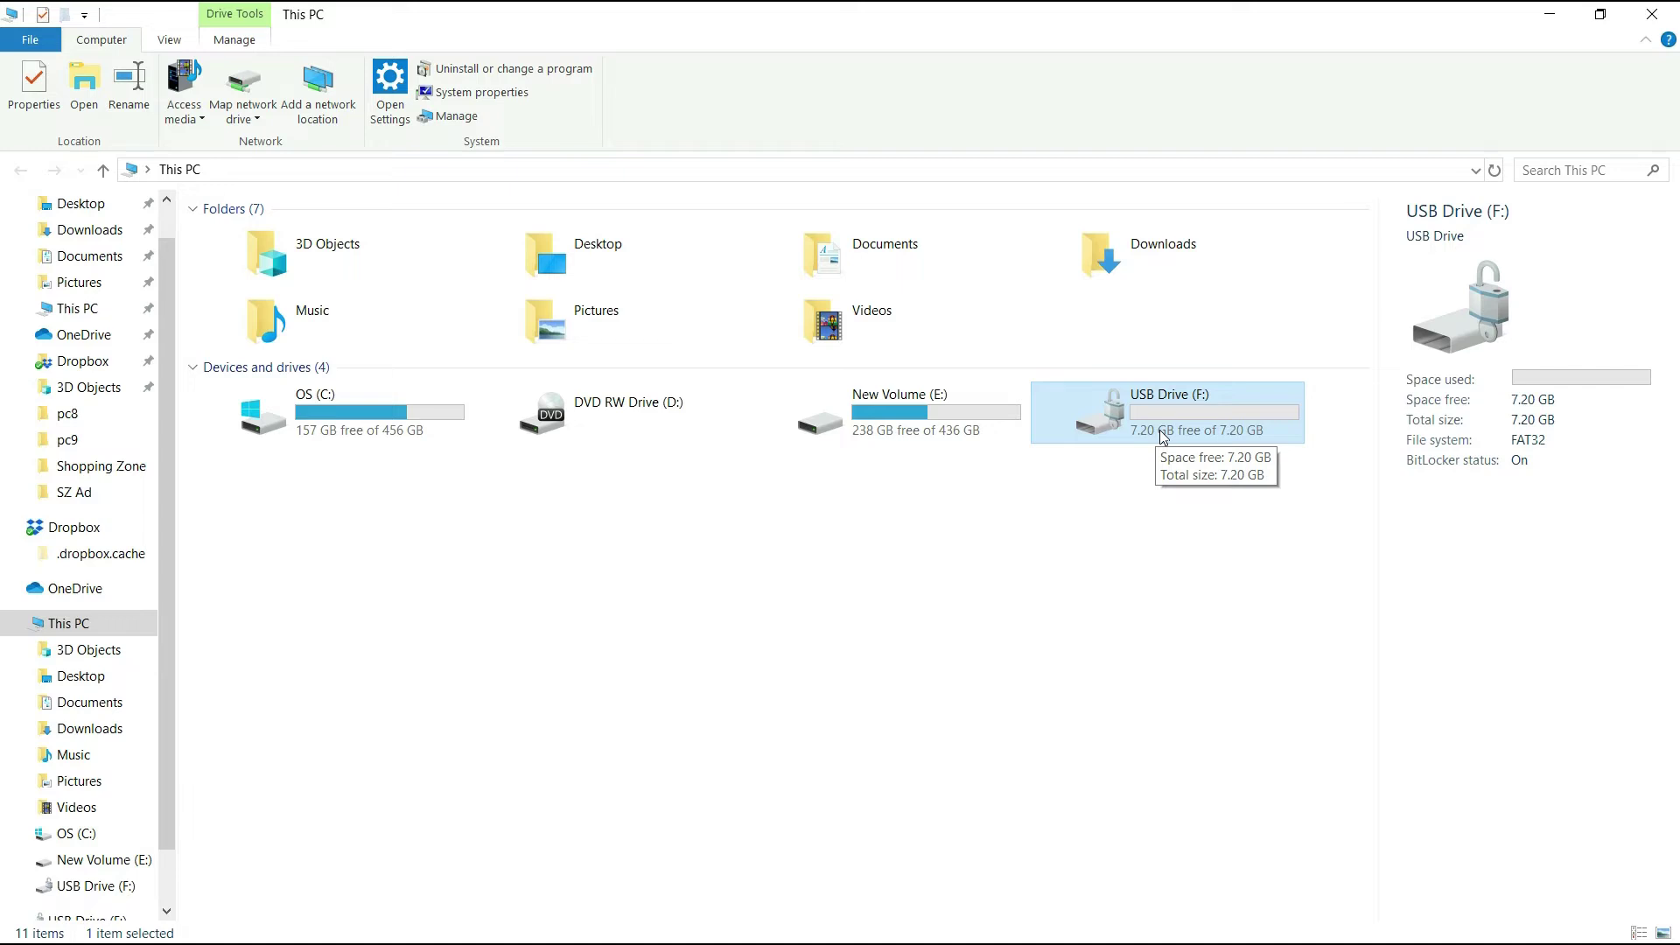
- Eject USB Drive (F:) again and dismiss the drive-not-accessible error when reopening it
right_click(1161, 437)
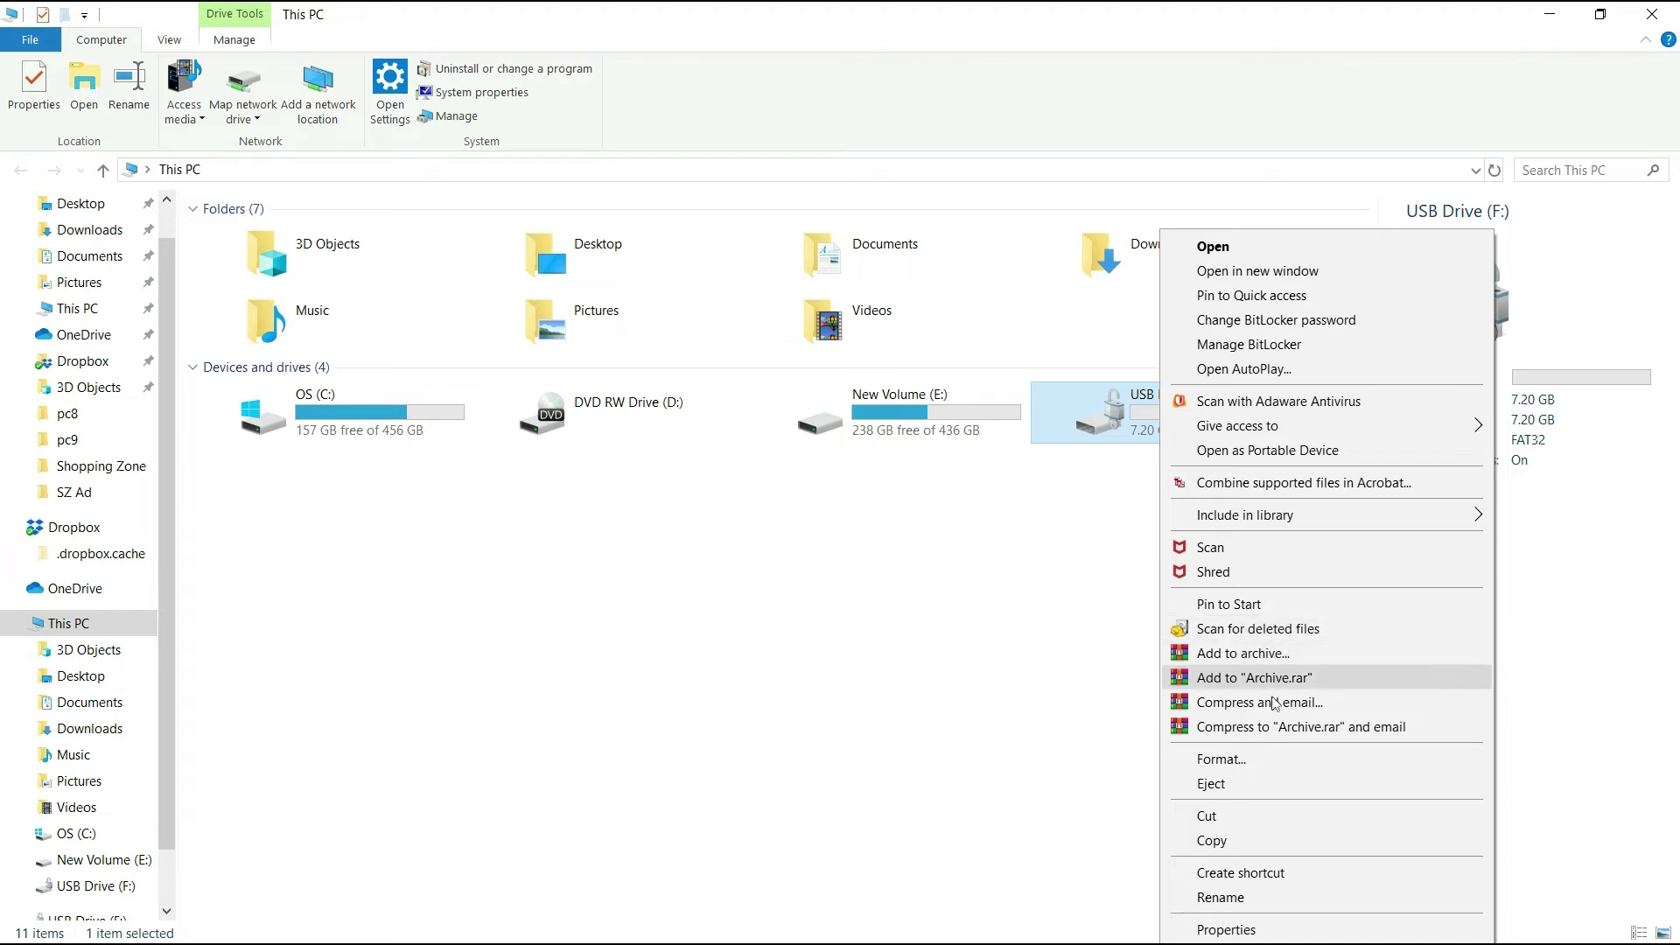
left_click(1057, 509)
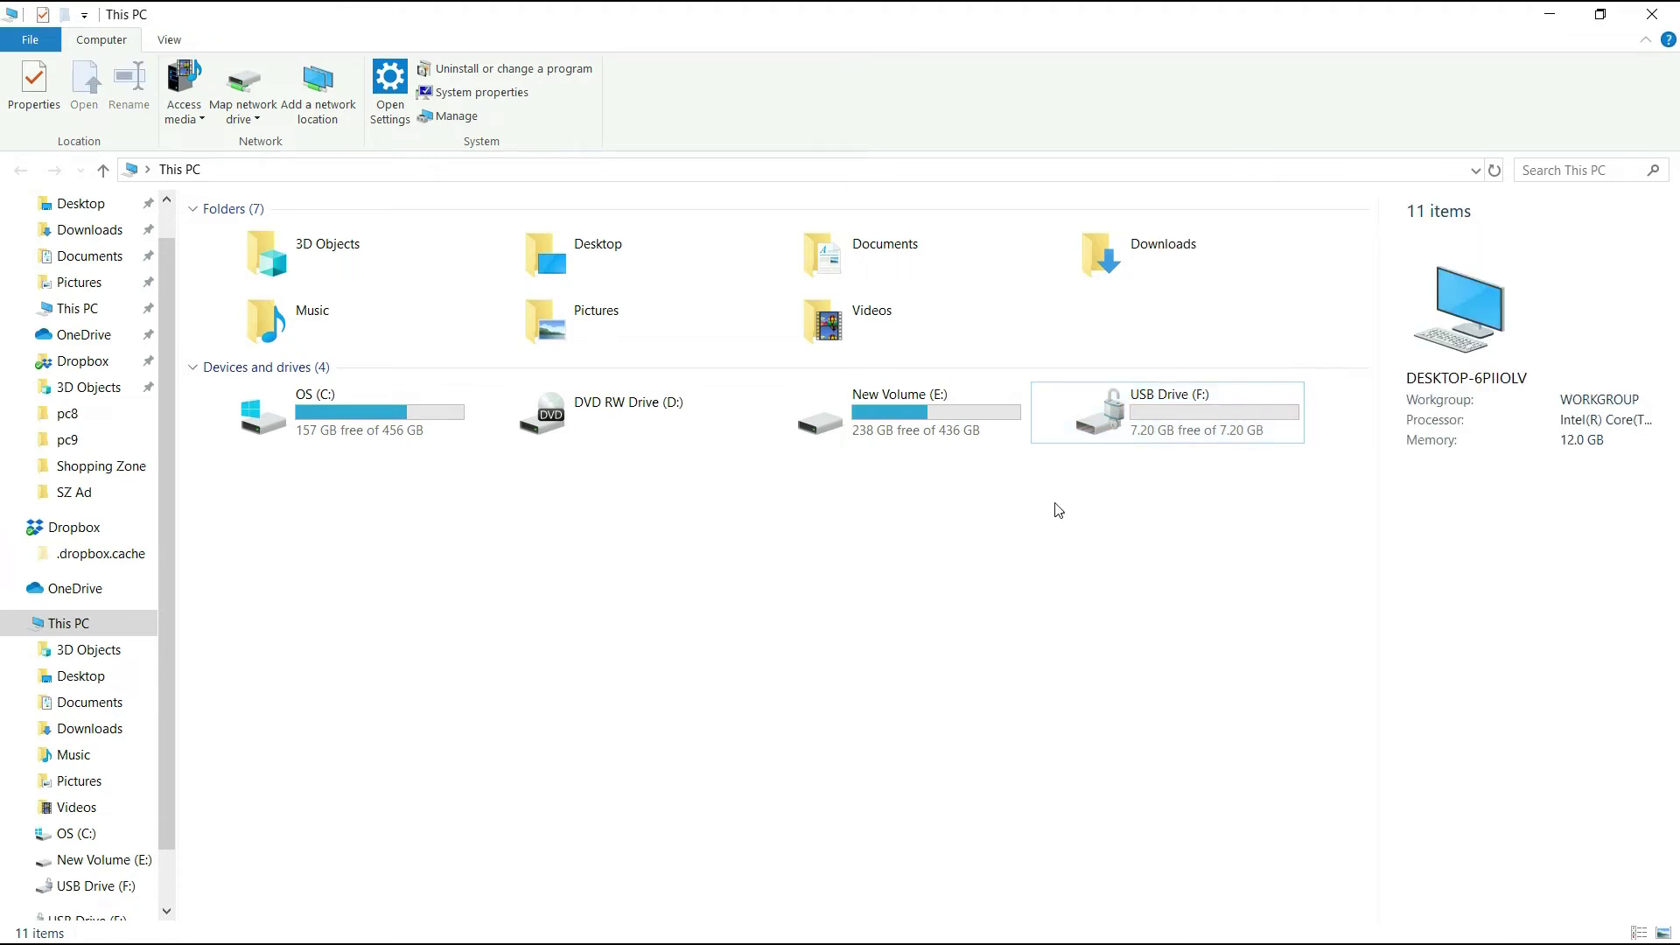
left_click(1166, 397)
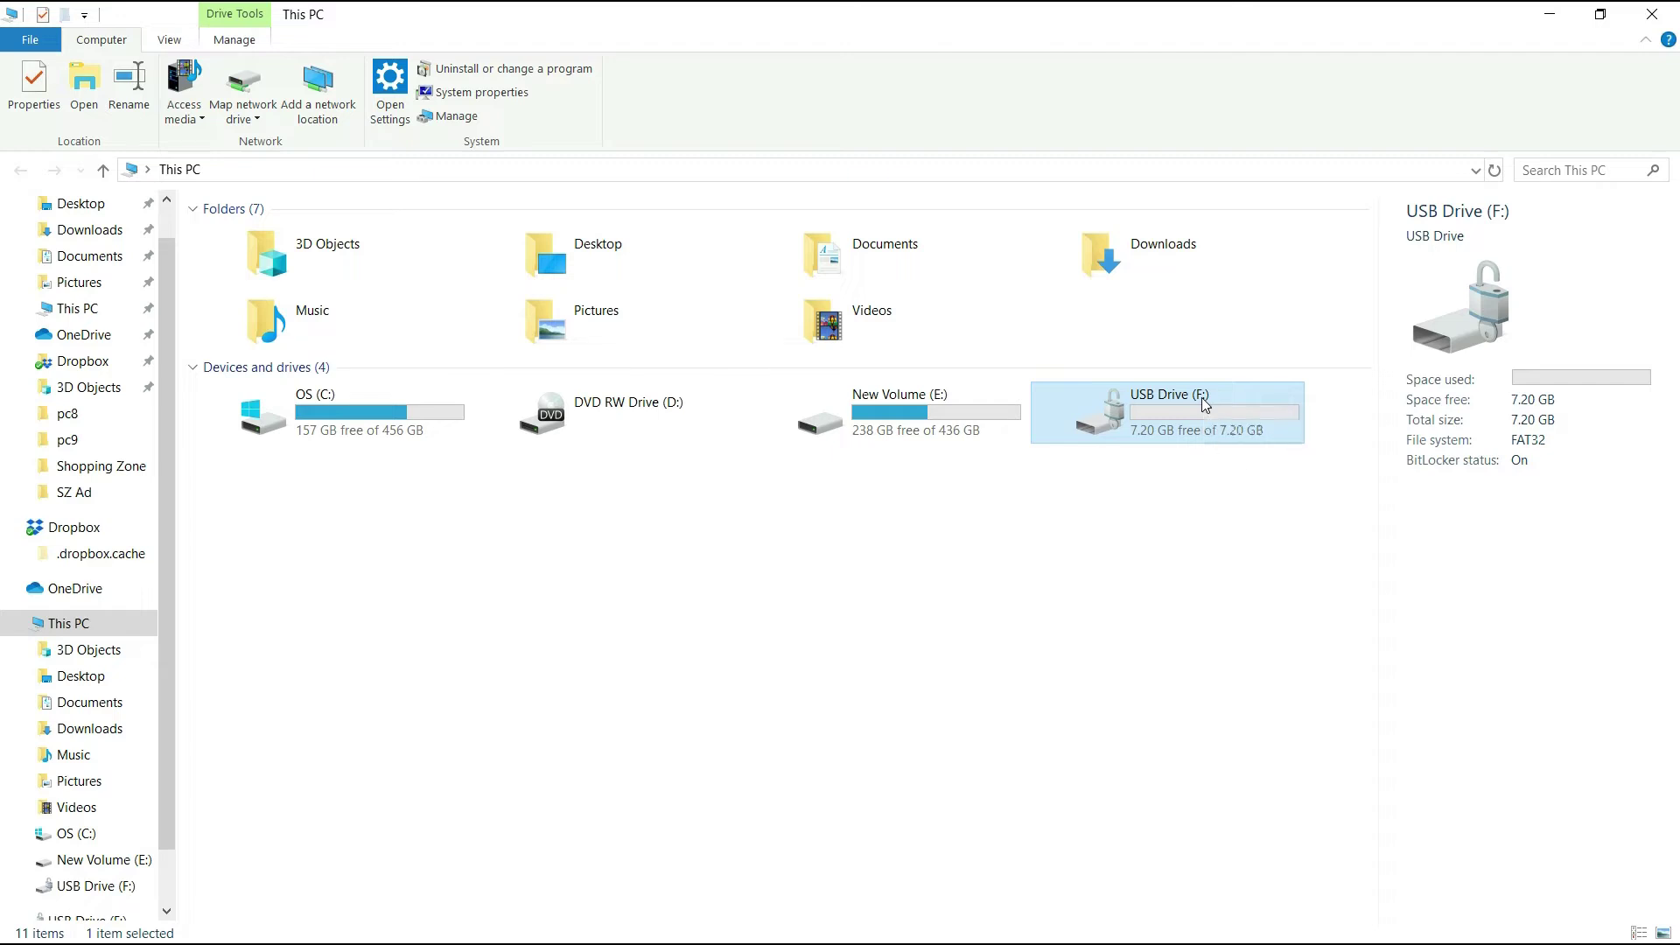
right_click(1203, 403)
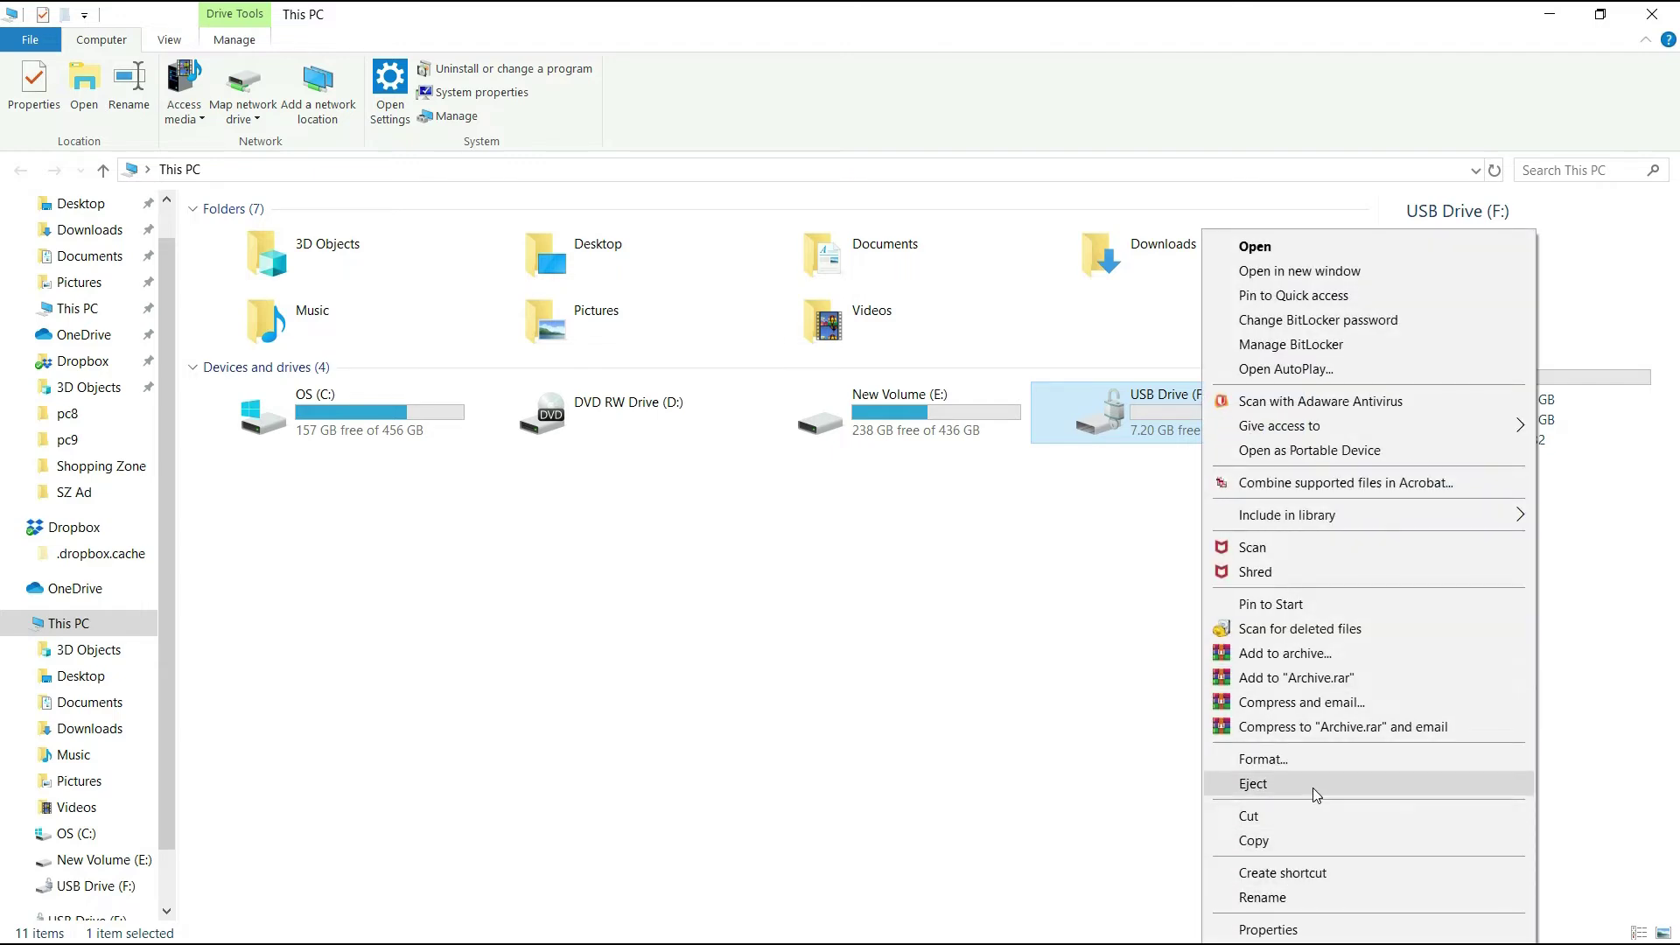
left_click(1312, 785)
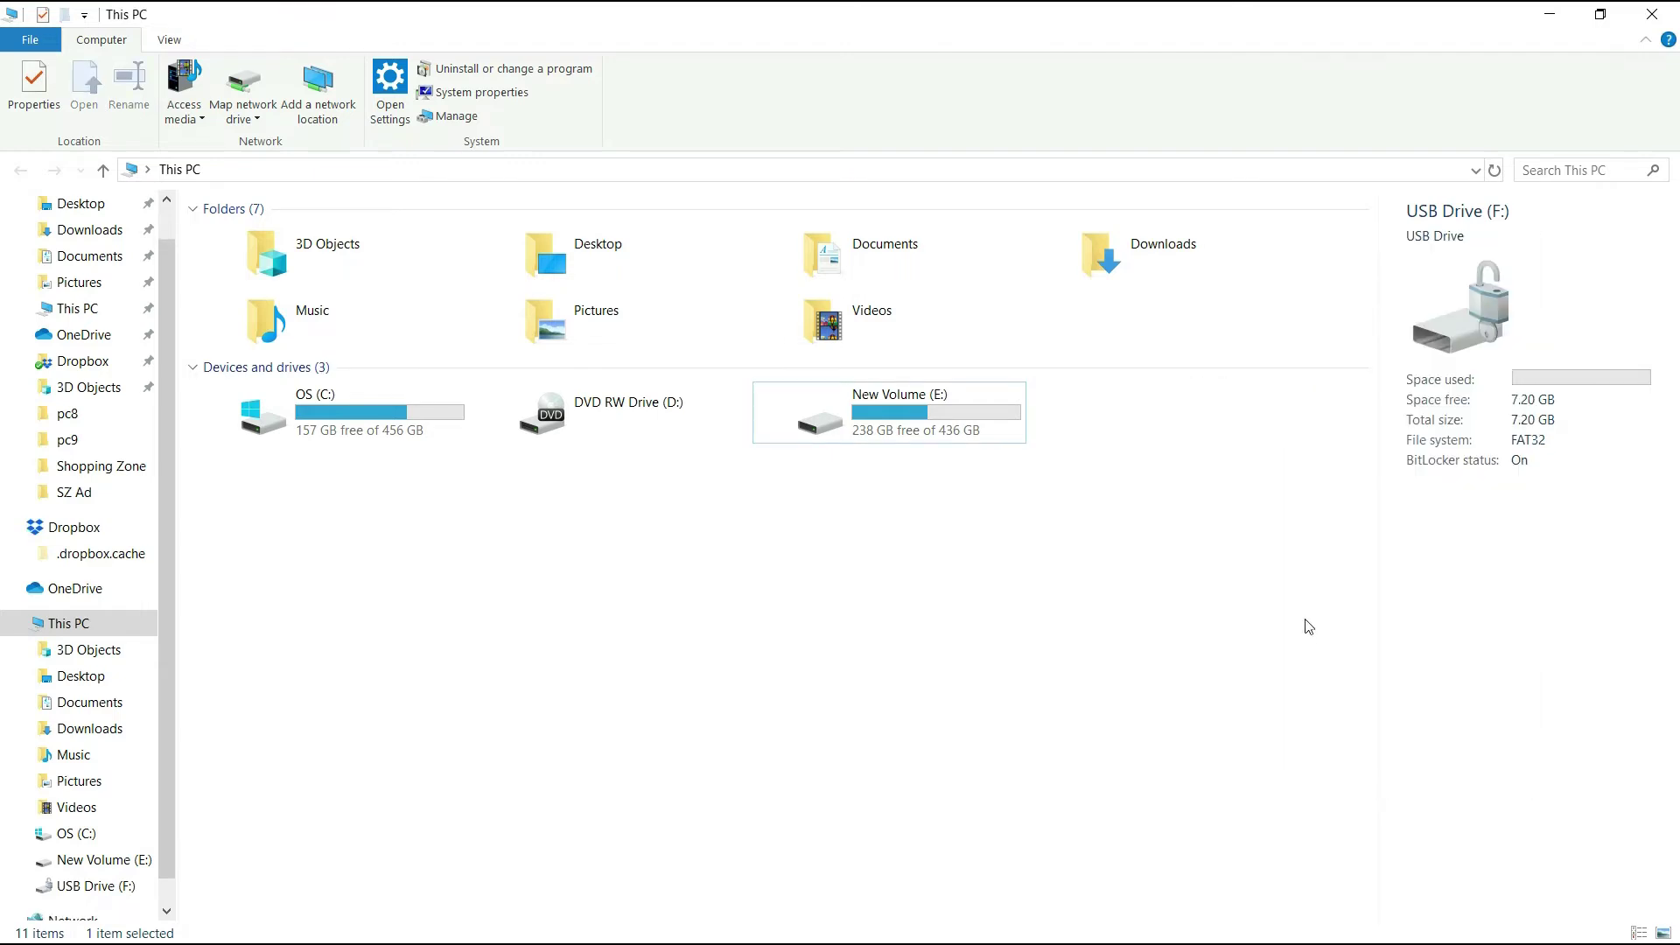
double_click(1234, 443)
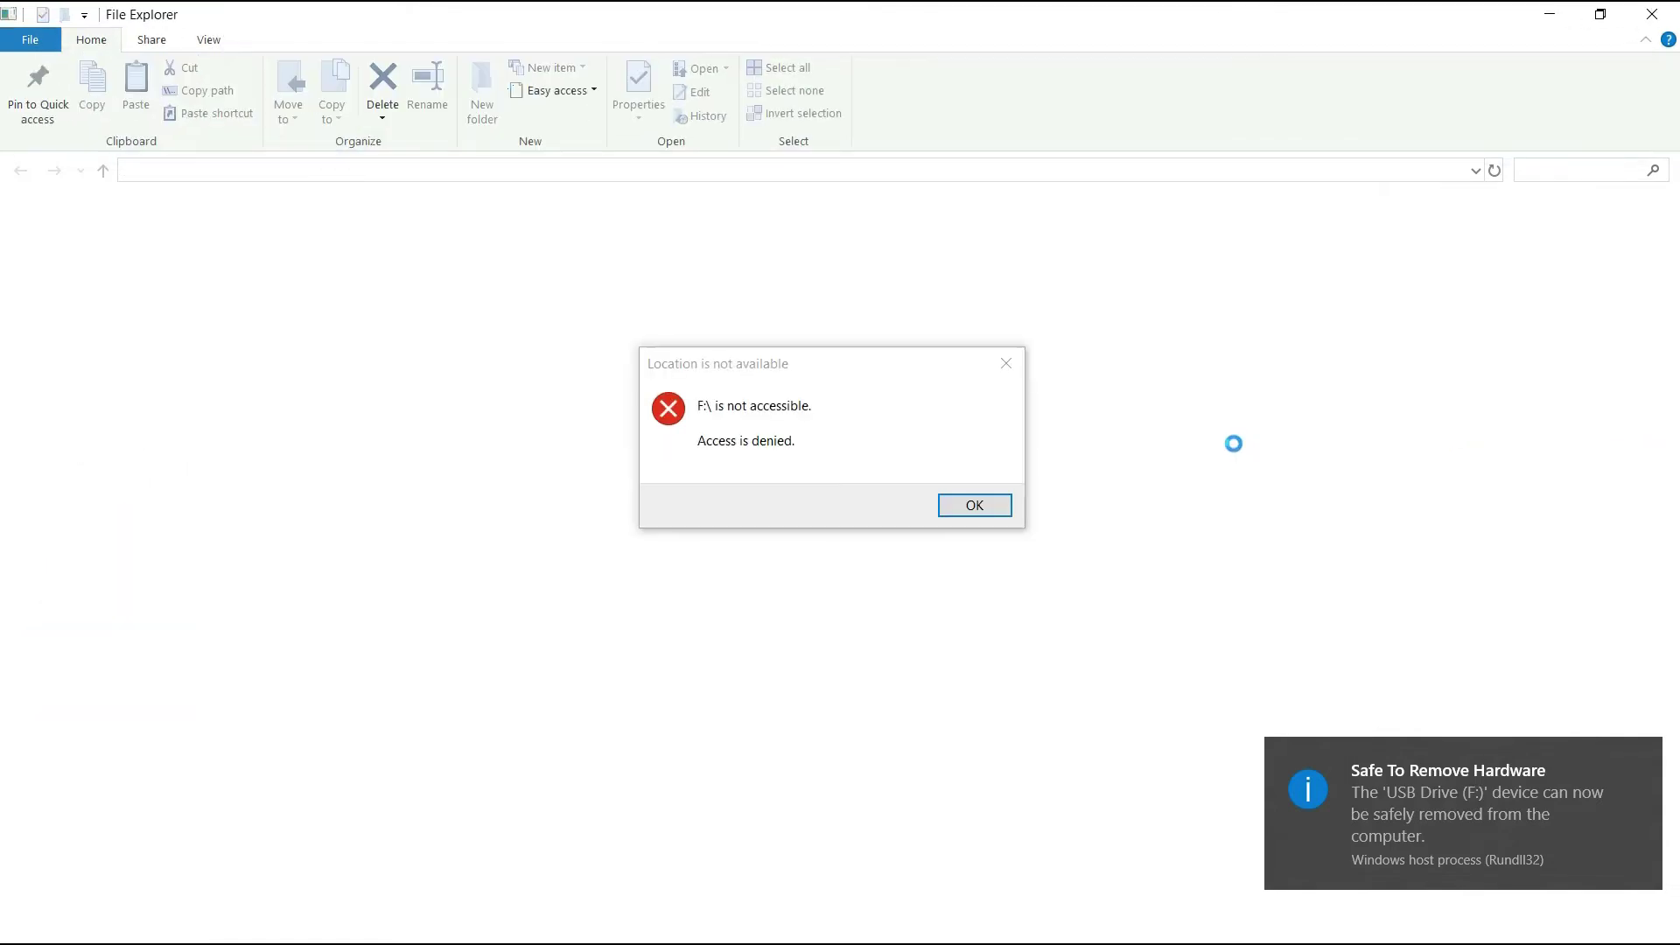
left_click(975, 506)
- Open the drive's unlock prompt, dismiss it, and move the recovery key PDF to the desktop's right side
left_click(1129, 430)
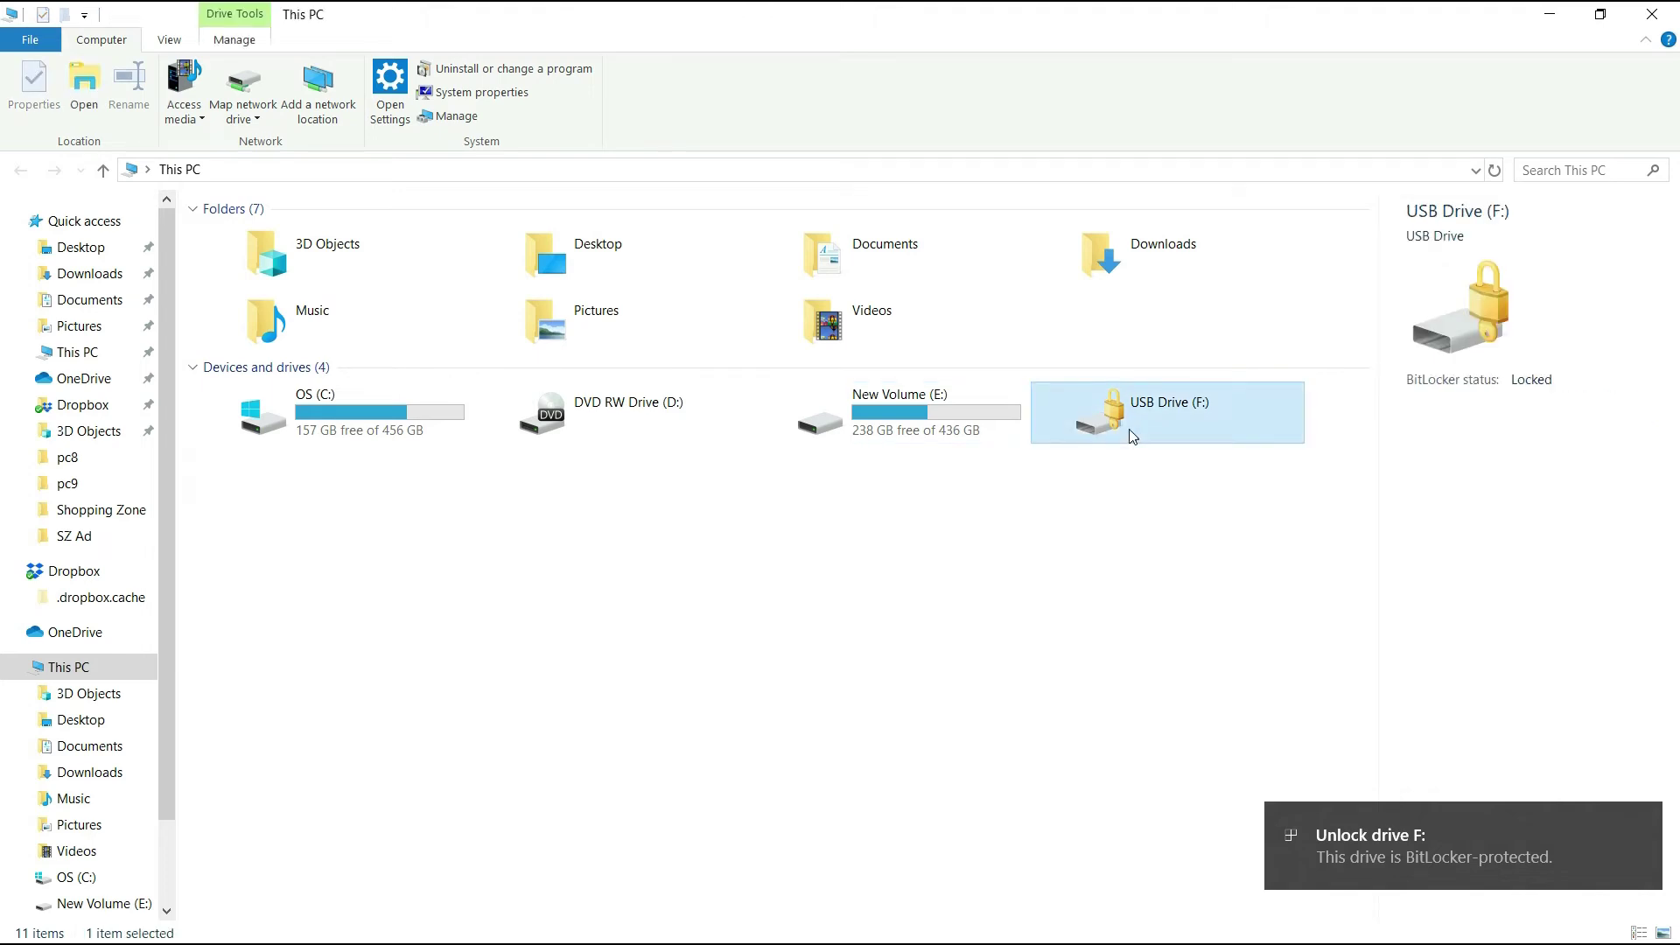
right_click(1129, 431)
left_click(1158, 447)
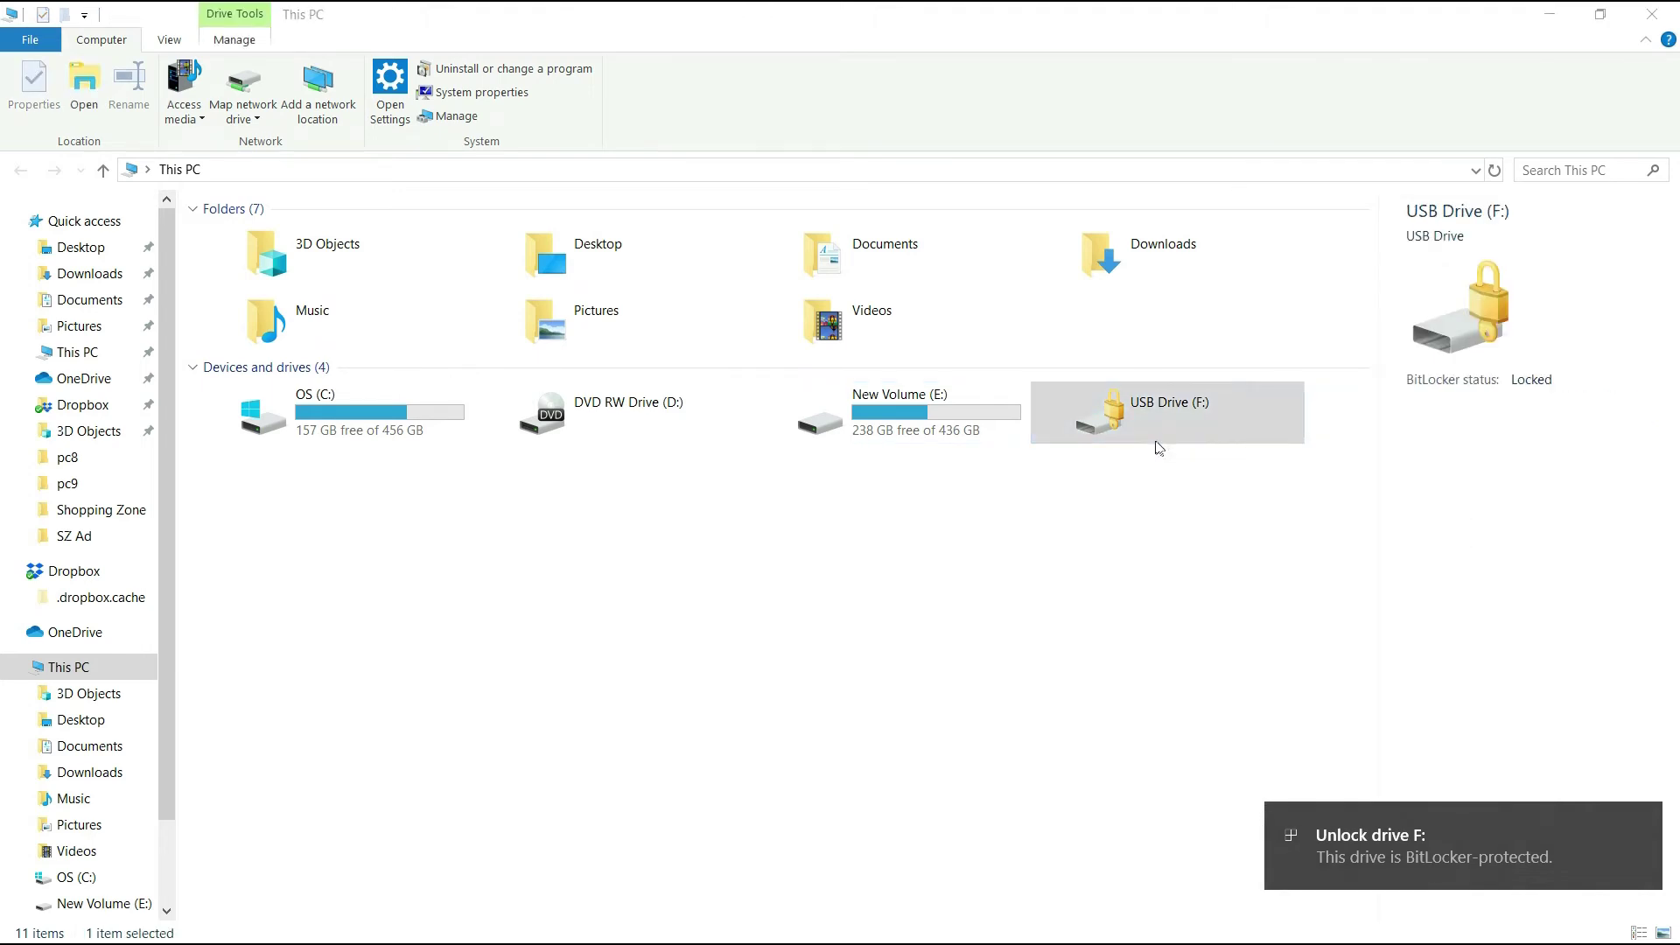
left_click(1422, 181)
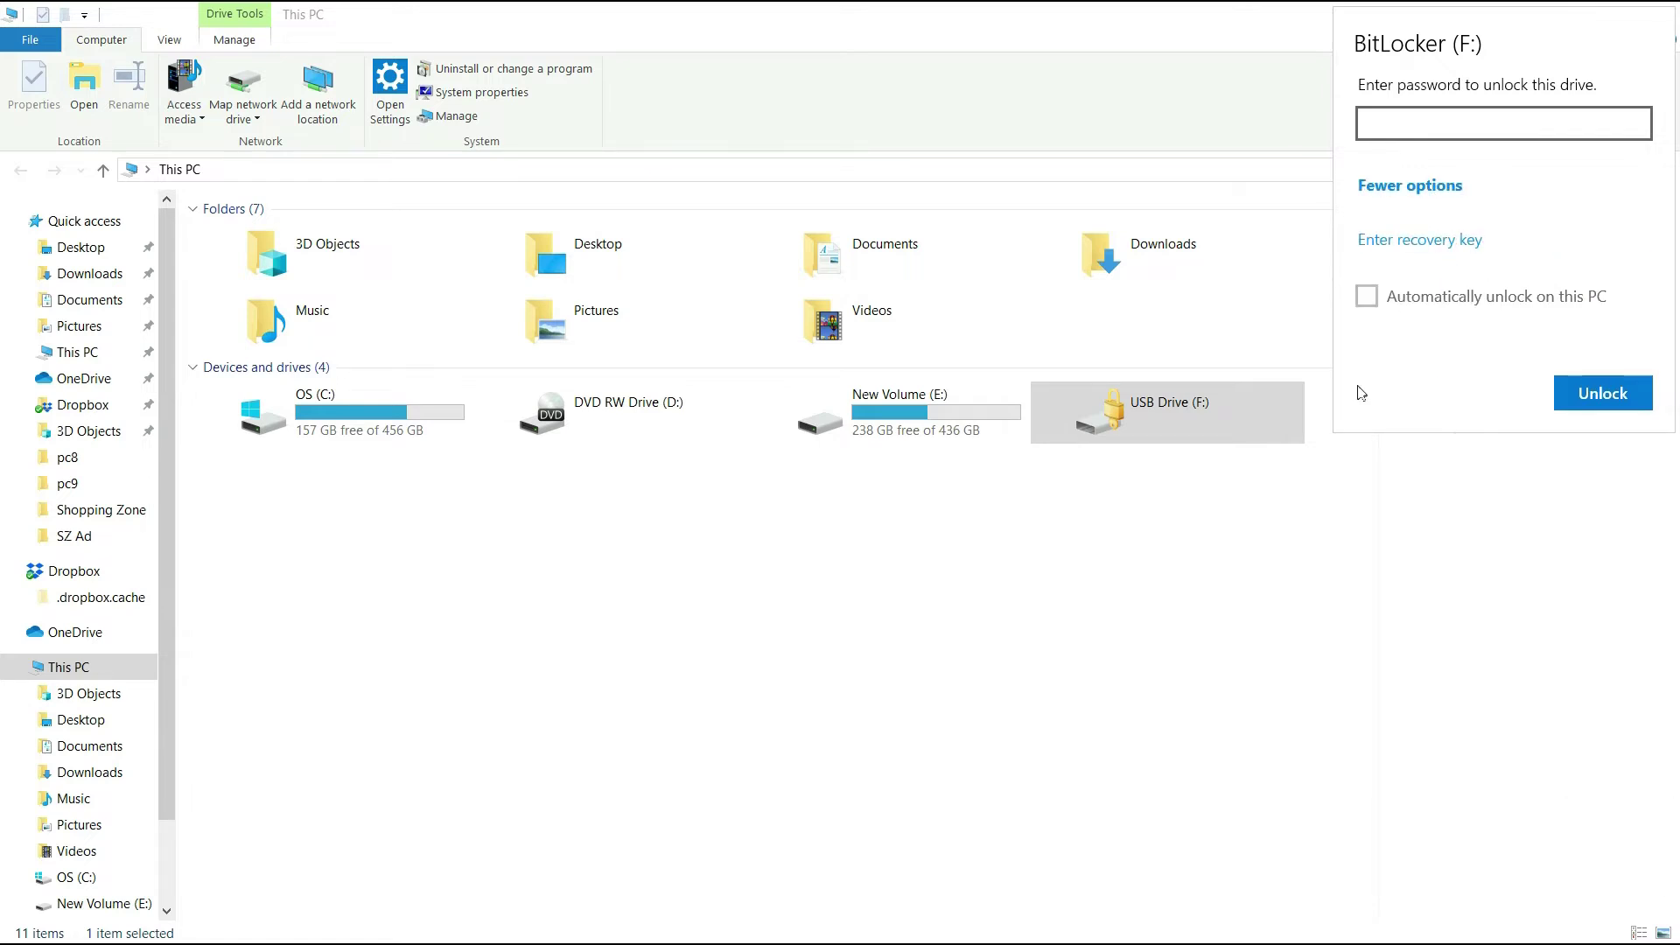
left_click(1505, 483)
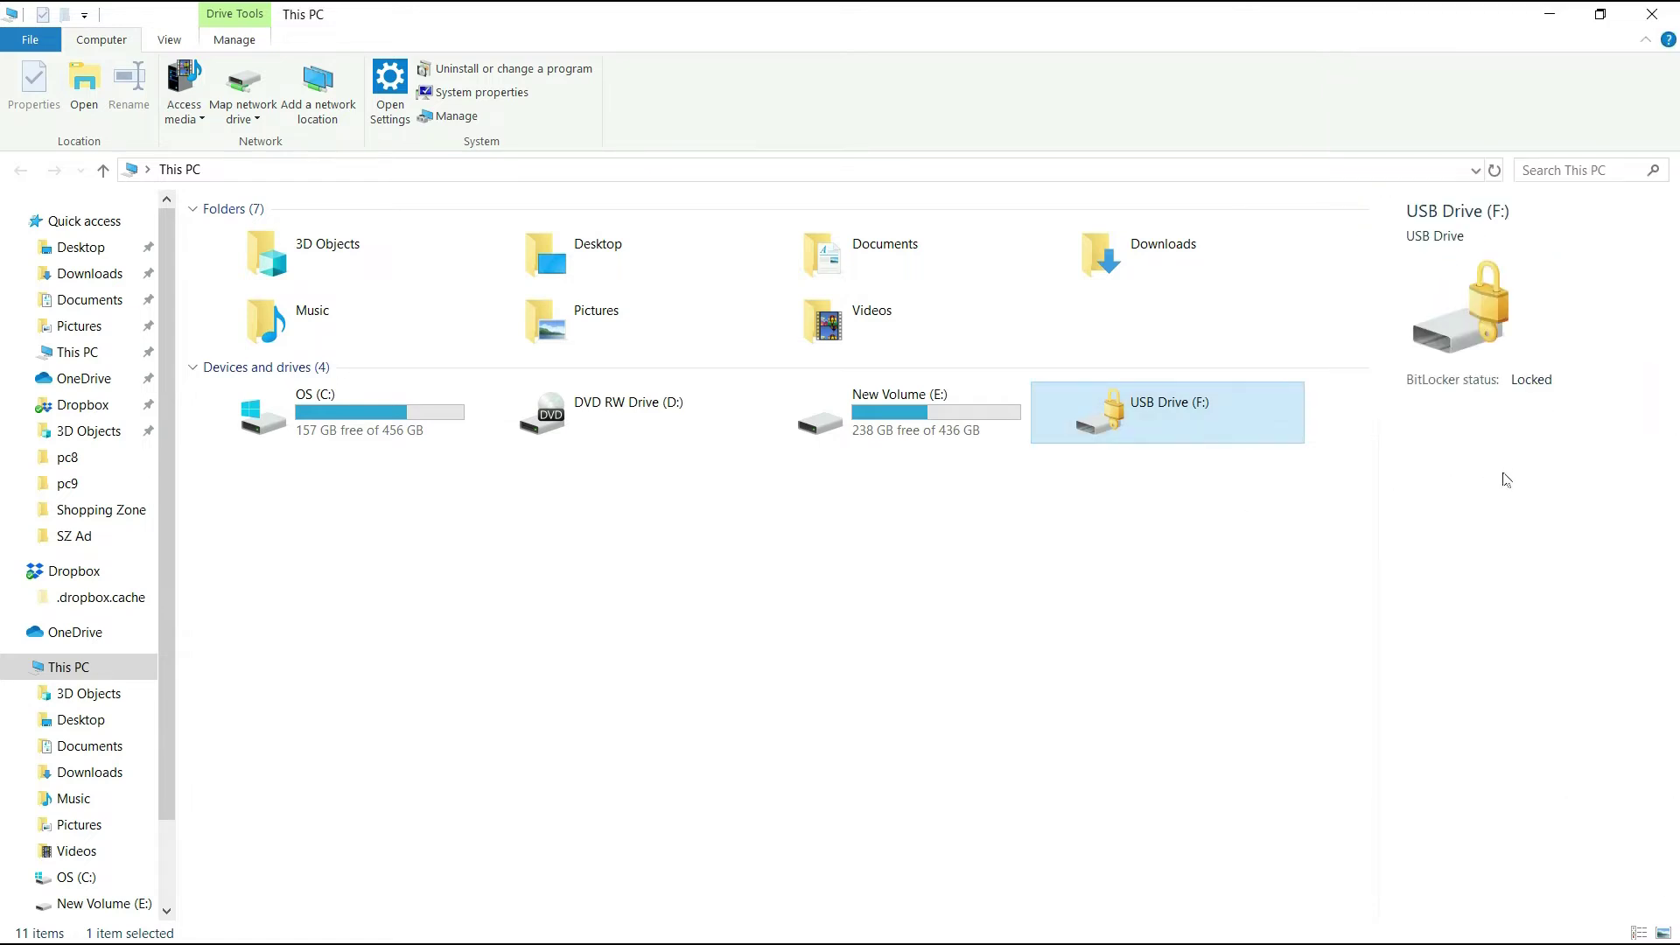
key("super+d")
left_click_drag(376, 162, 1374, 183)
- Open the recovery key PDF in Edge and copy the Recovery Key line
right_click(1373, 184)
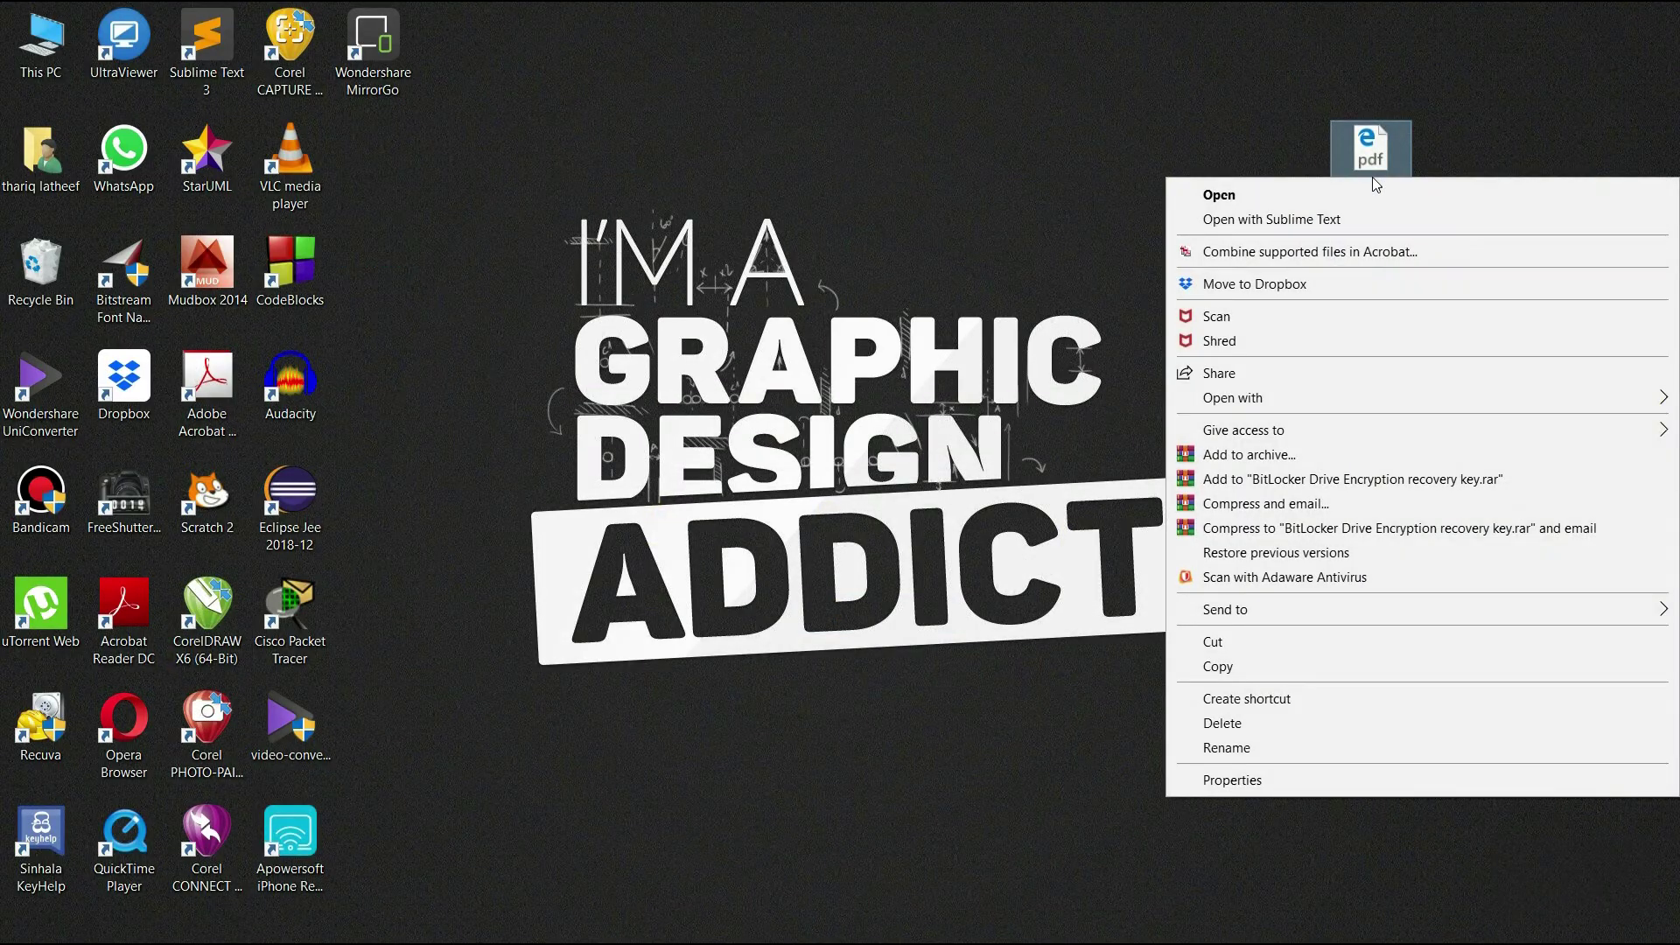
left_click(1375, 189)
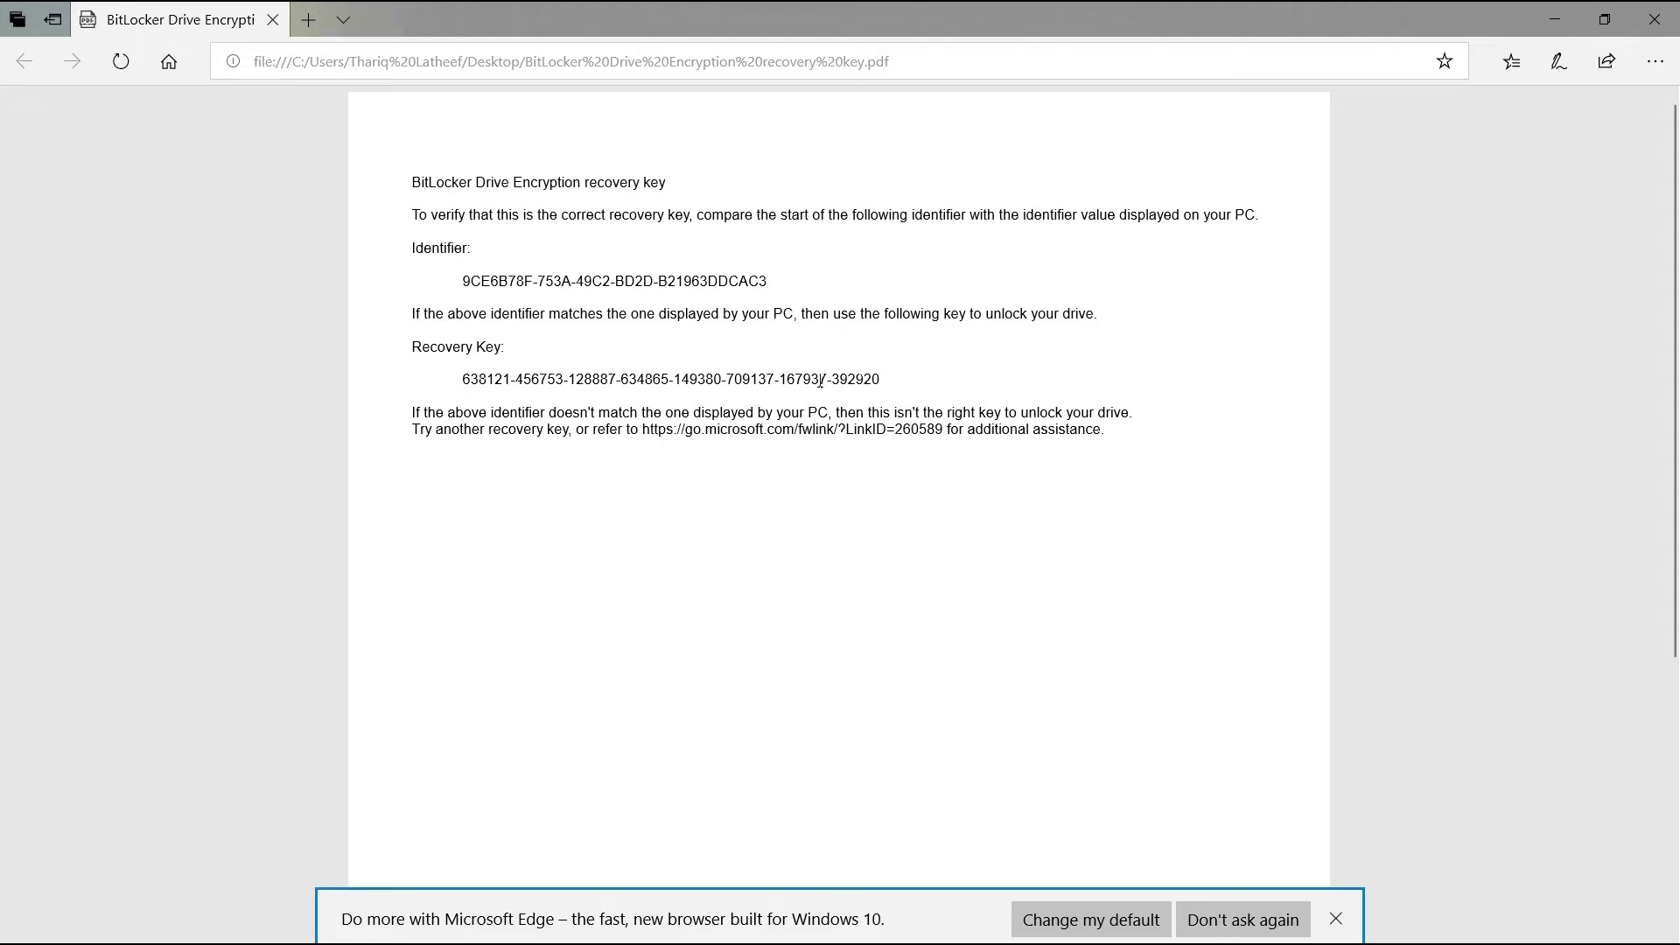
triple_click(892, 380)
right_click(862, 380)
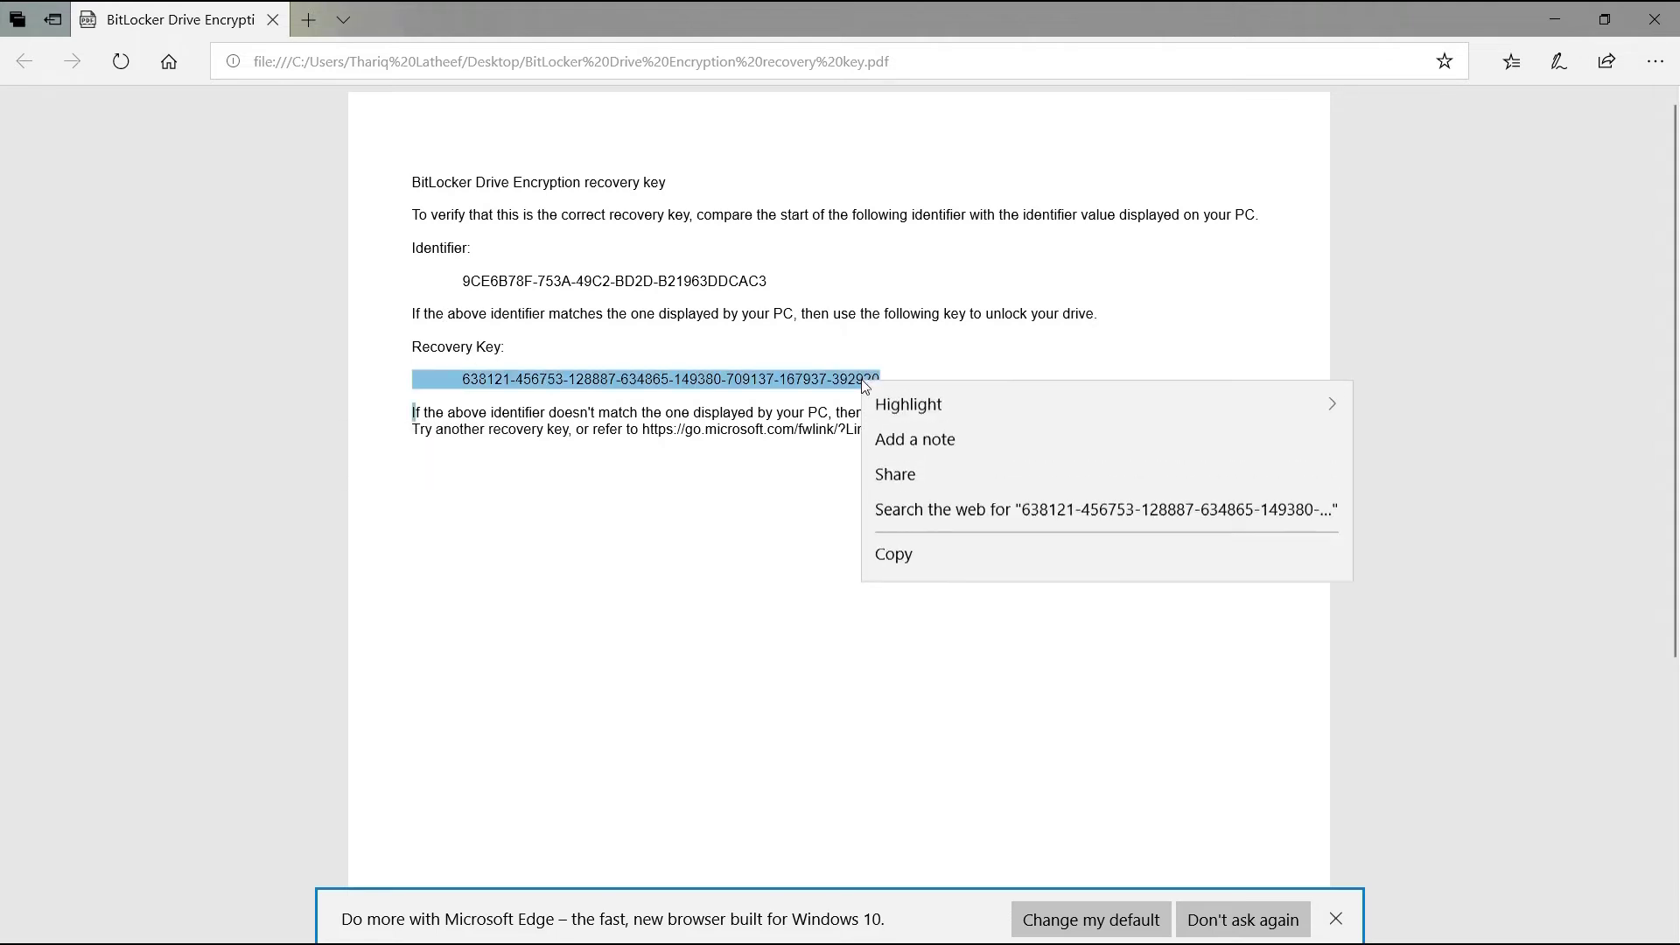
left_click(915, 555)
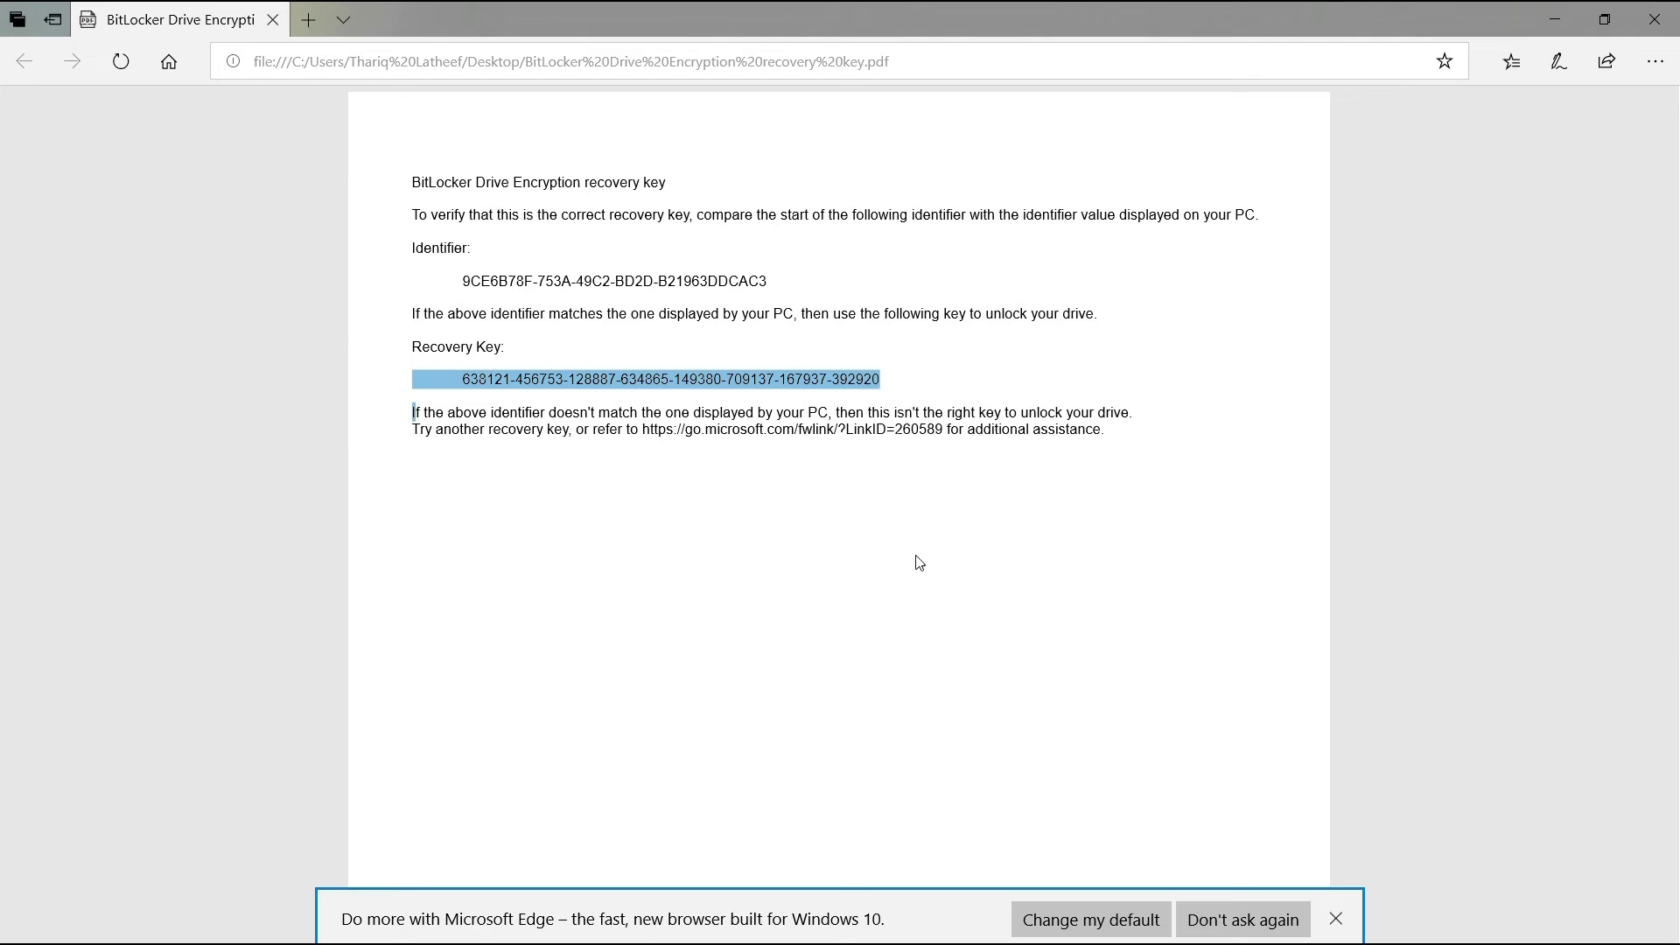
left_click_drag(881, 379, 772, 380)
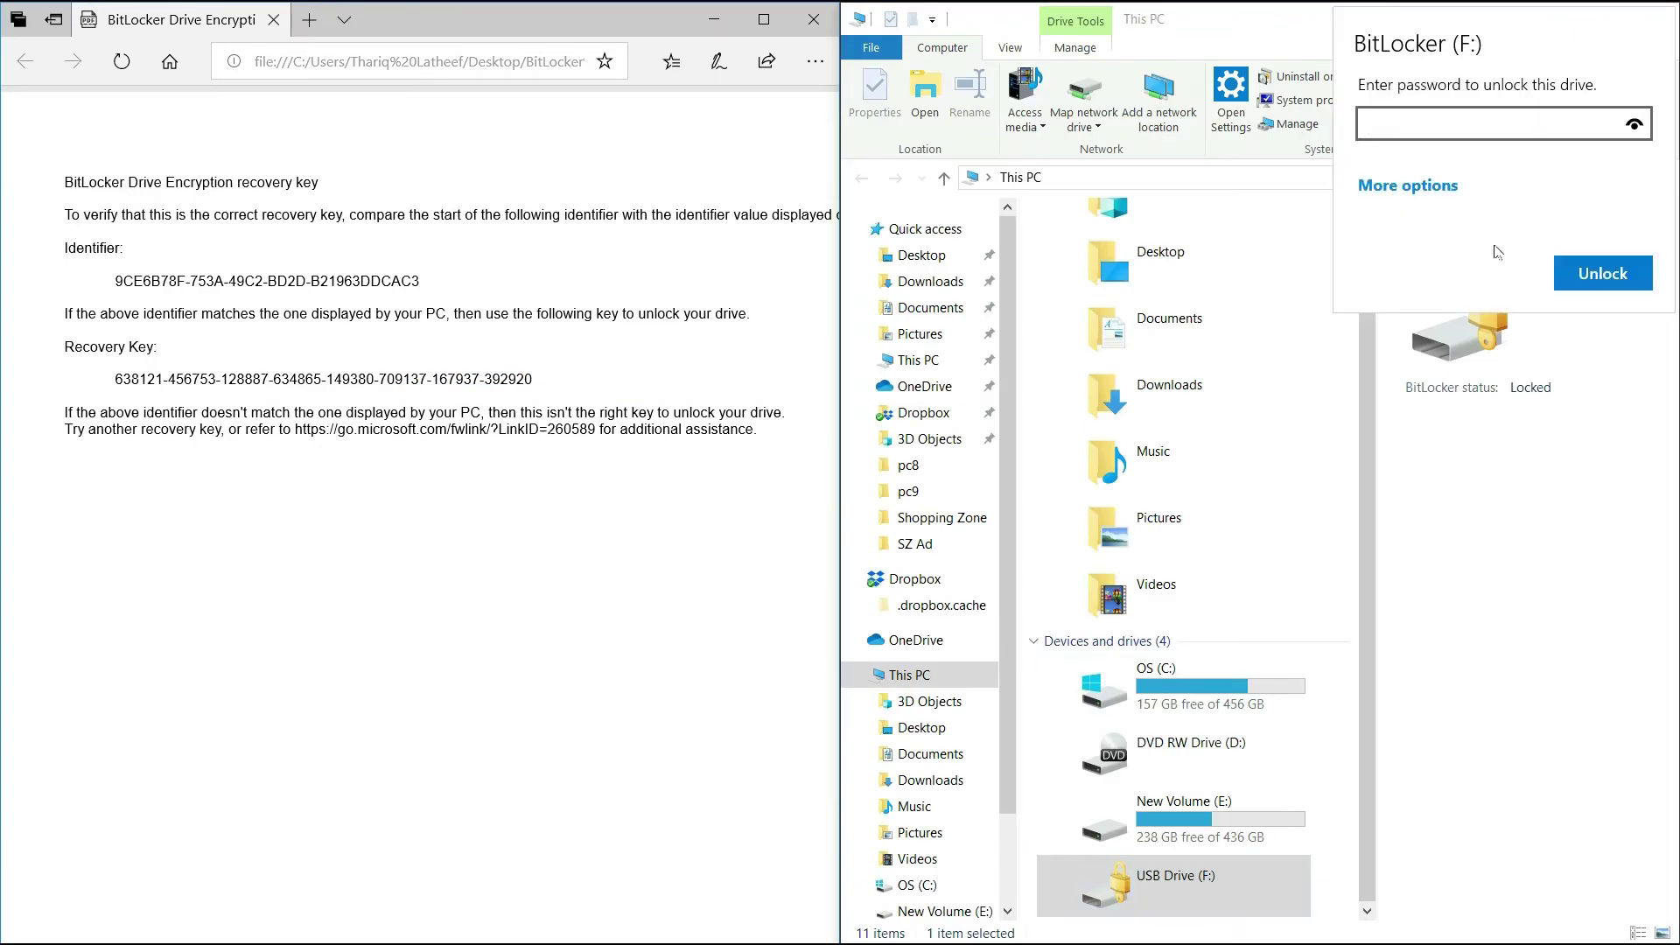
- Unlock USB Drive (F:) by entering its 48-digit recovery key
left_click(1407, 186)
left_click(1434, 235)
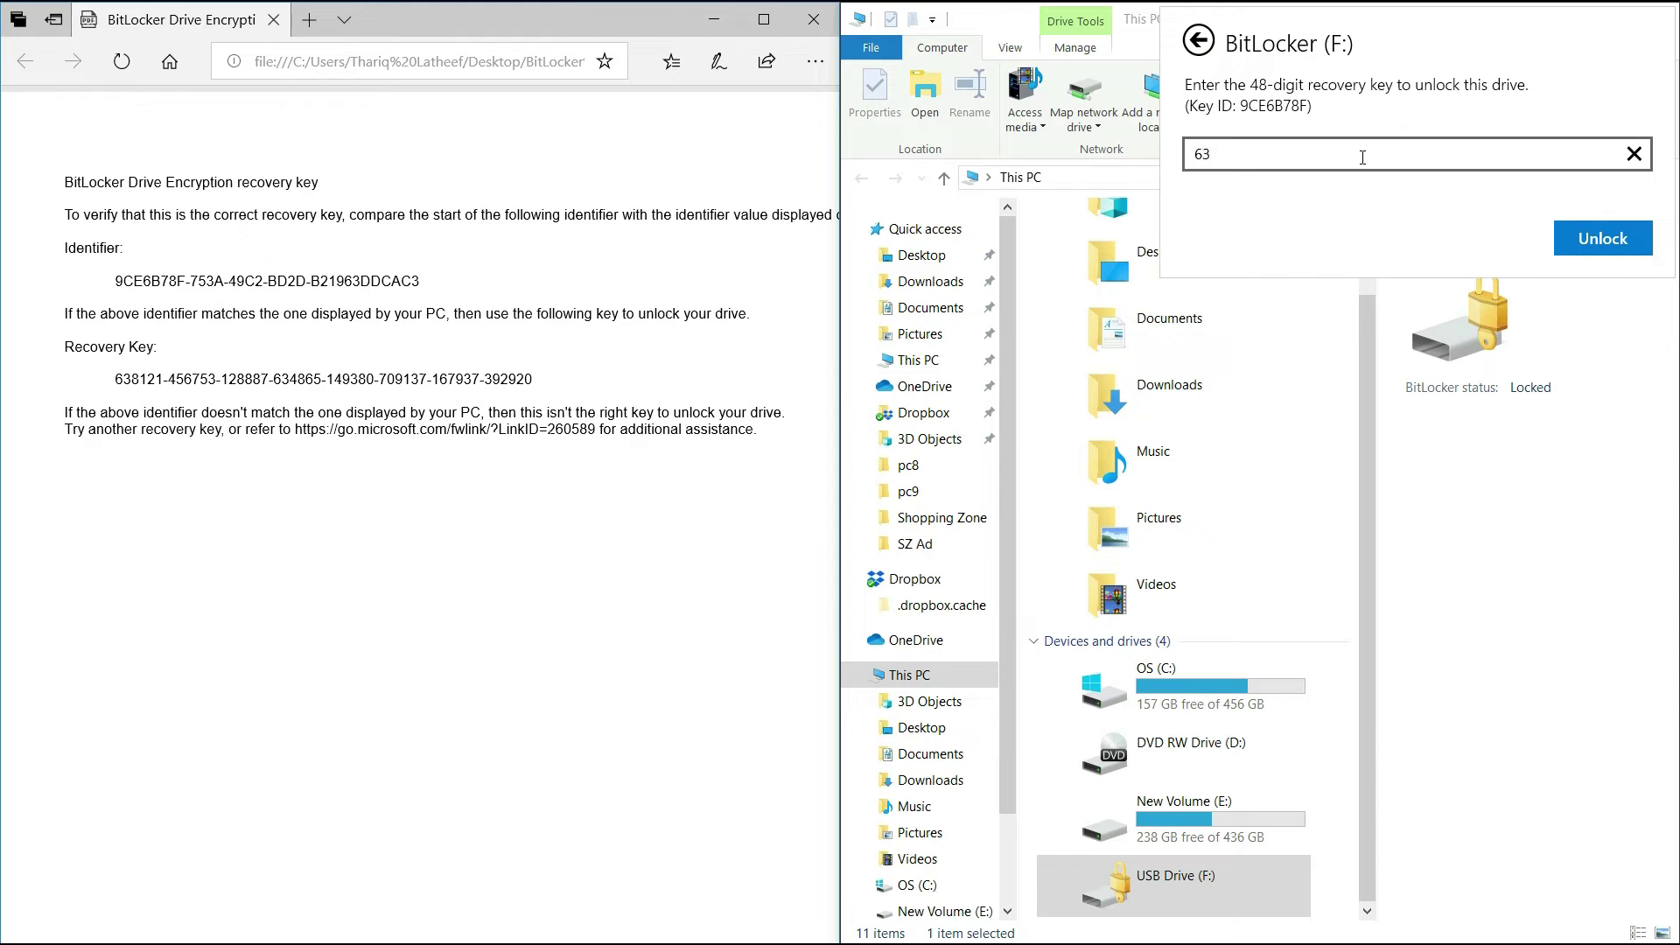
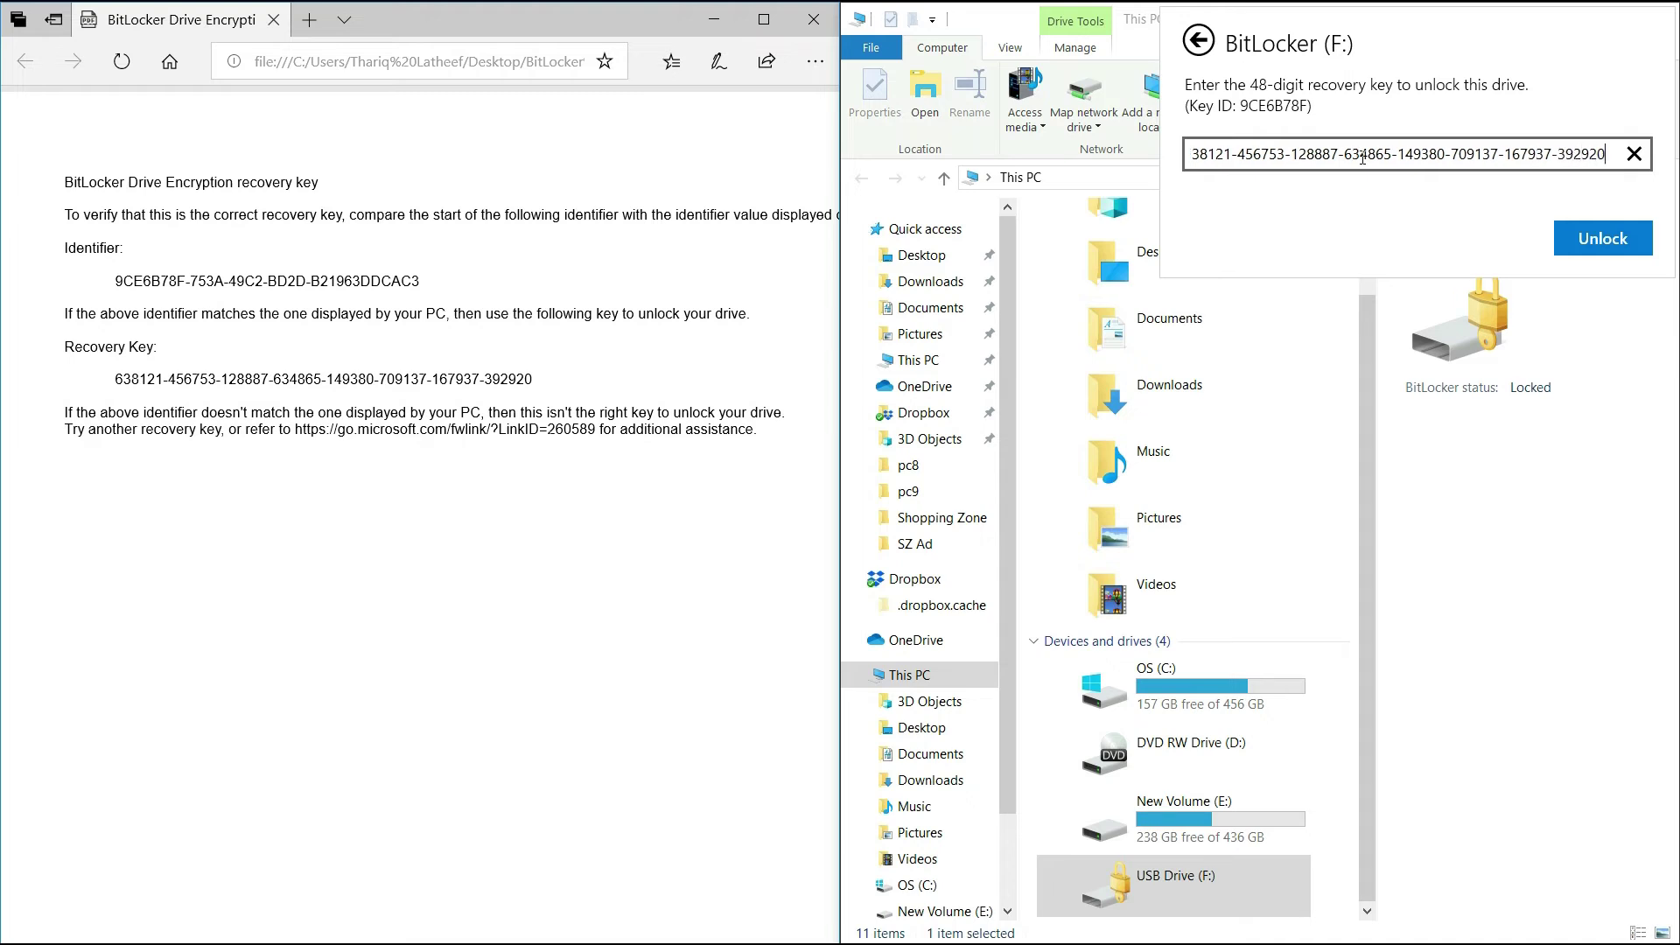
left_click(1567, 238)
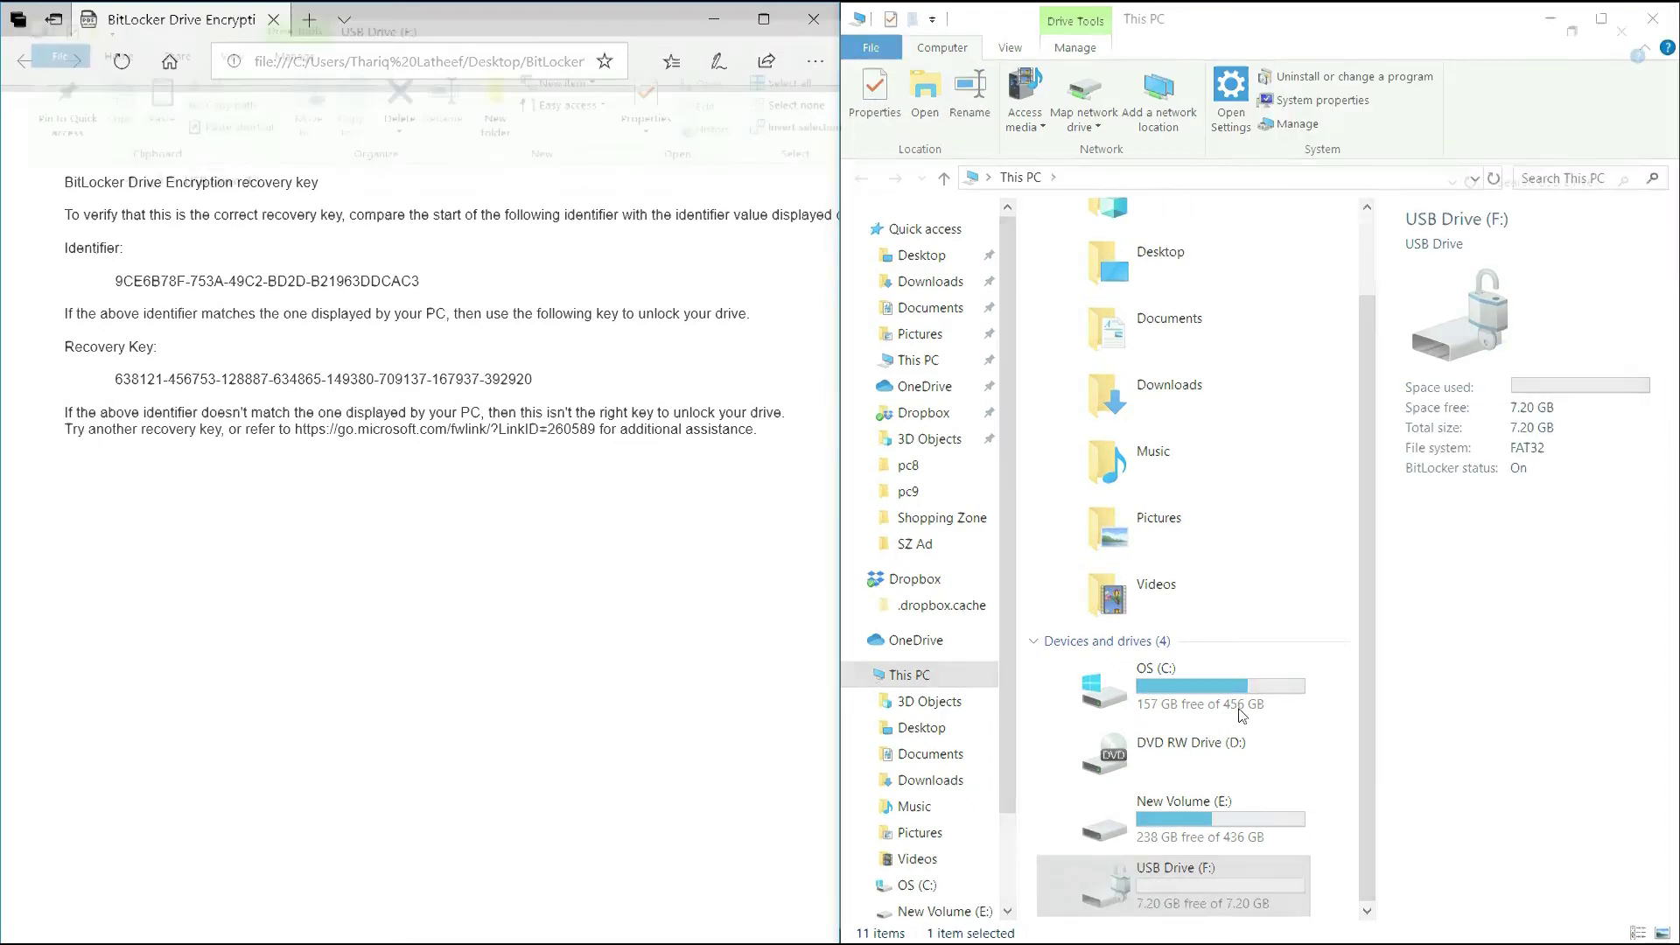
- Close the drive window, minimize Edge, maximize This PC, and open USB Drive (F:)
left_click(1652, 14)
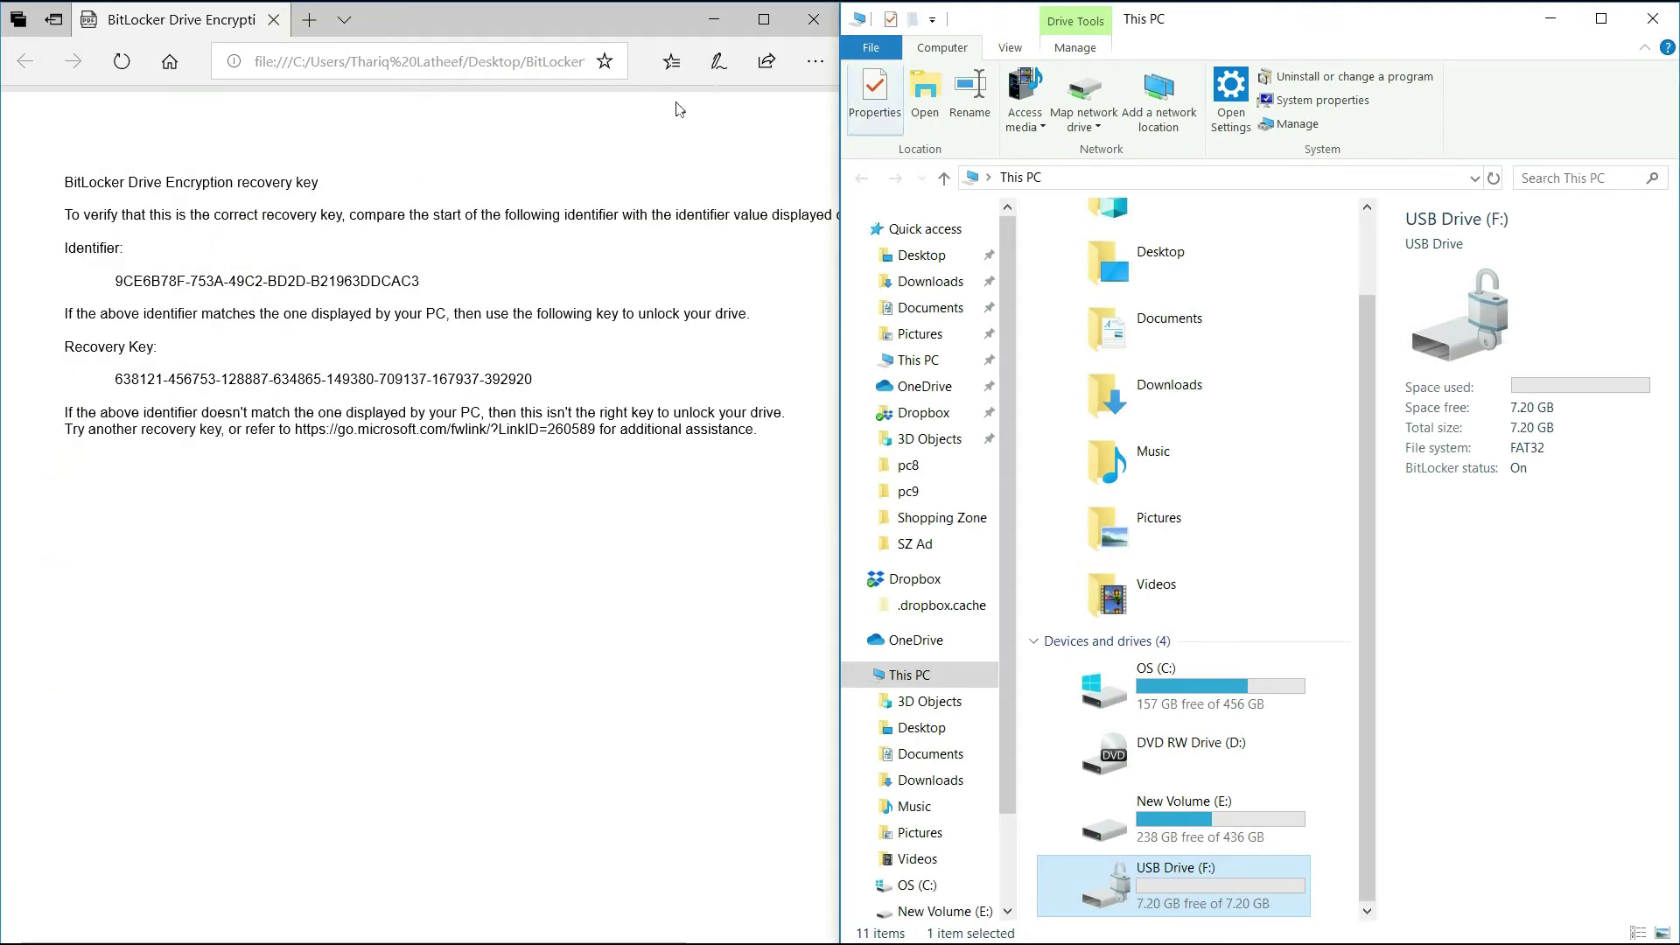
left_click(718, 13)
left_click(1601, 18)
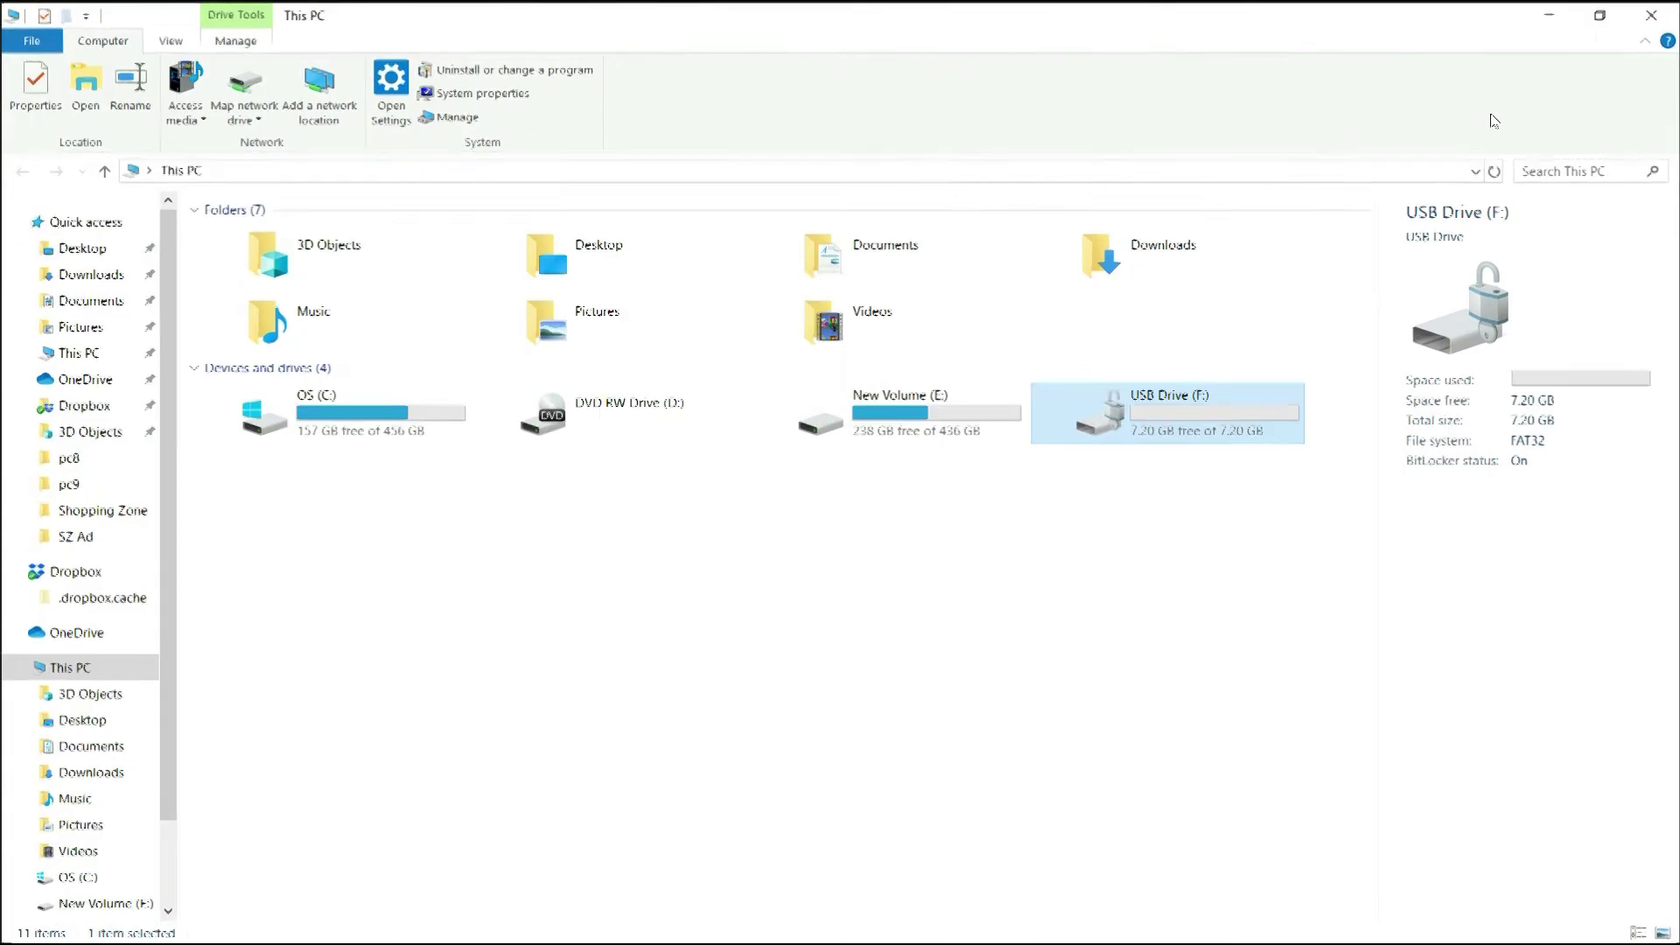
double_click(1149, 402)
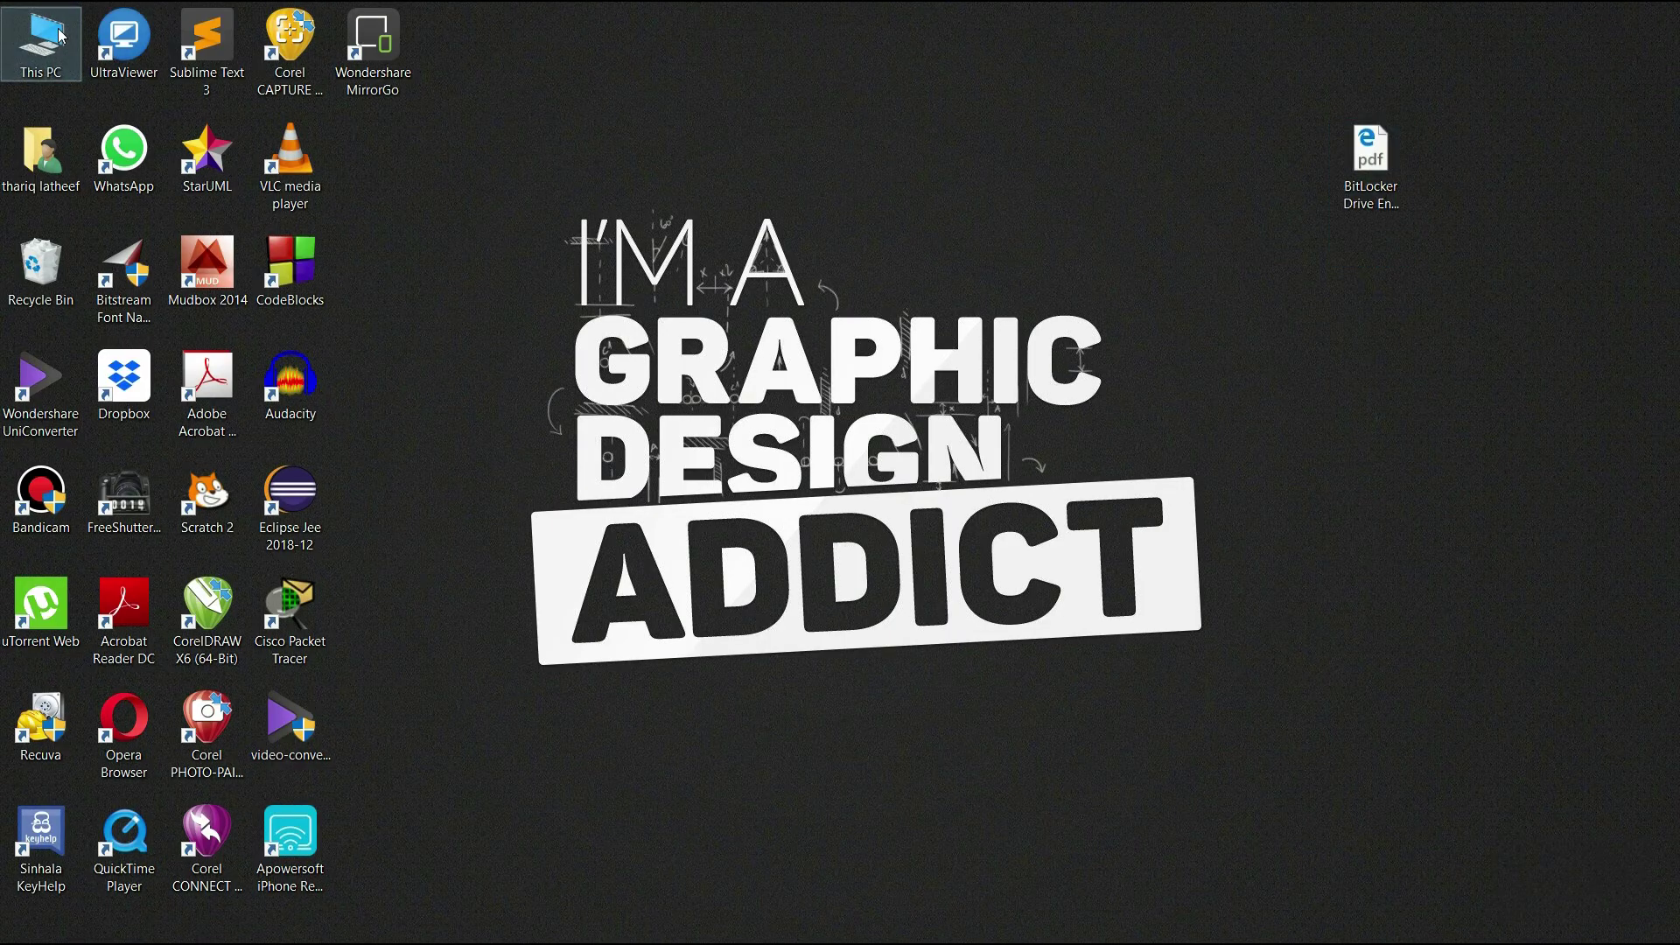
- Turn off BitLocker on USB Drive (F:) from Manage BitLocker and let it fully decrypt
double_click(61, 35)
right_click(1194, 434)
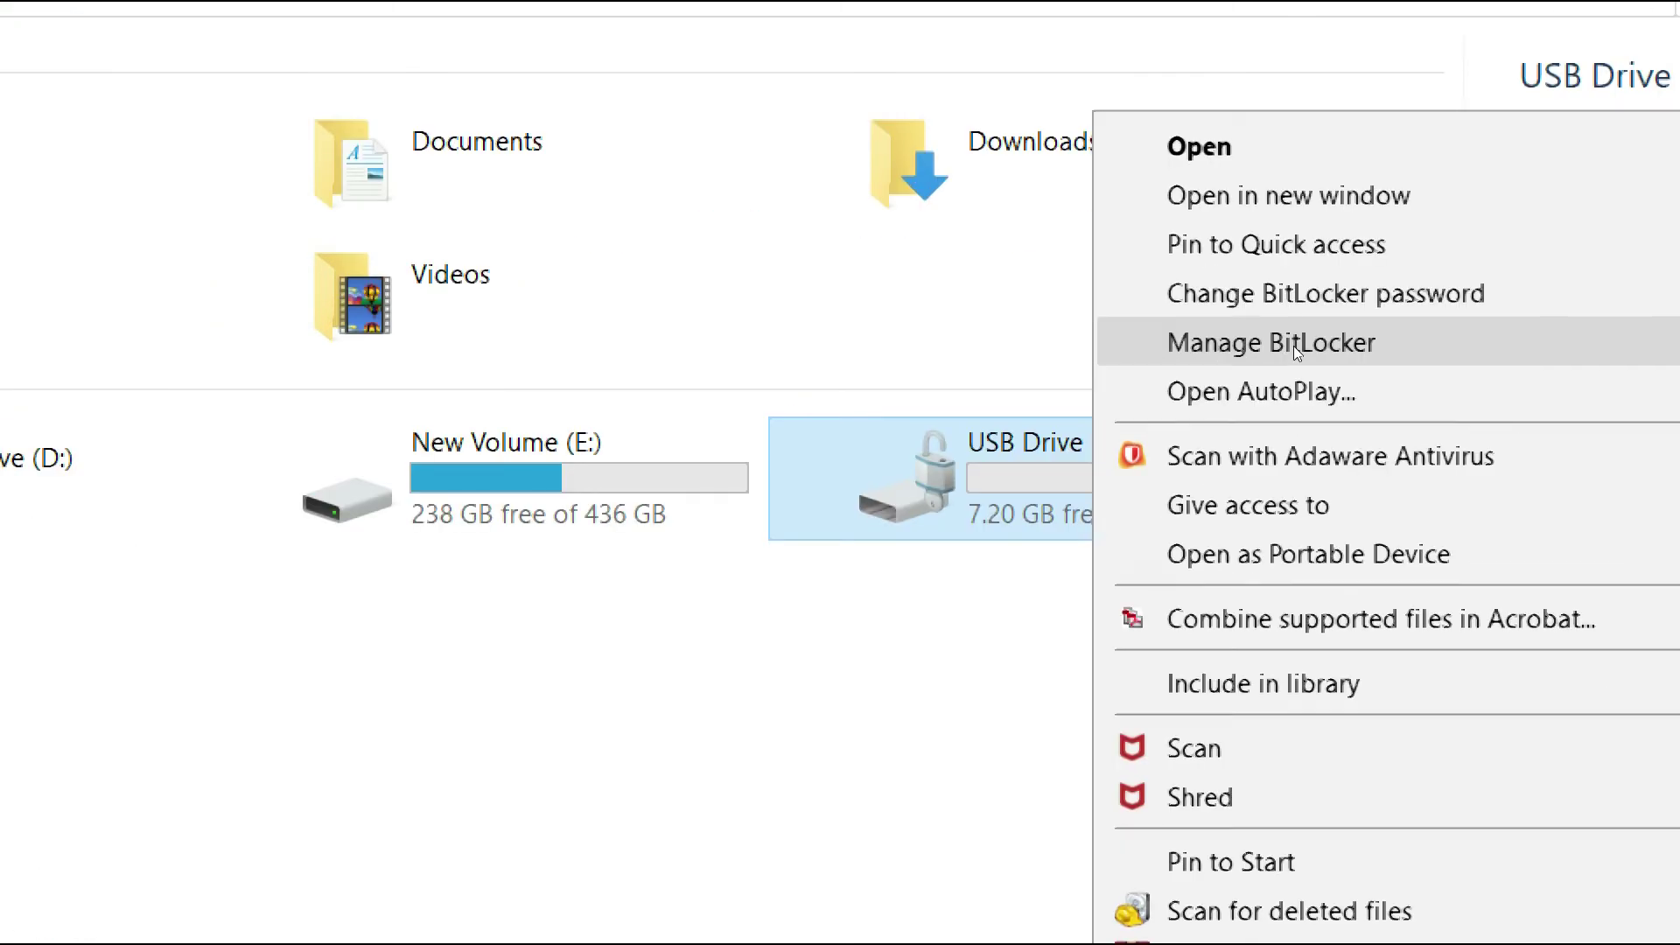
left_click(1293, 344)
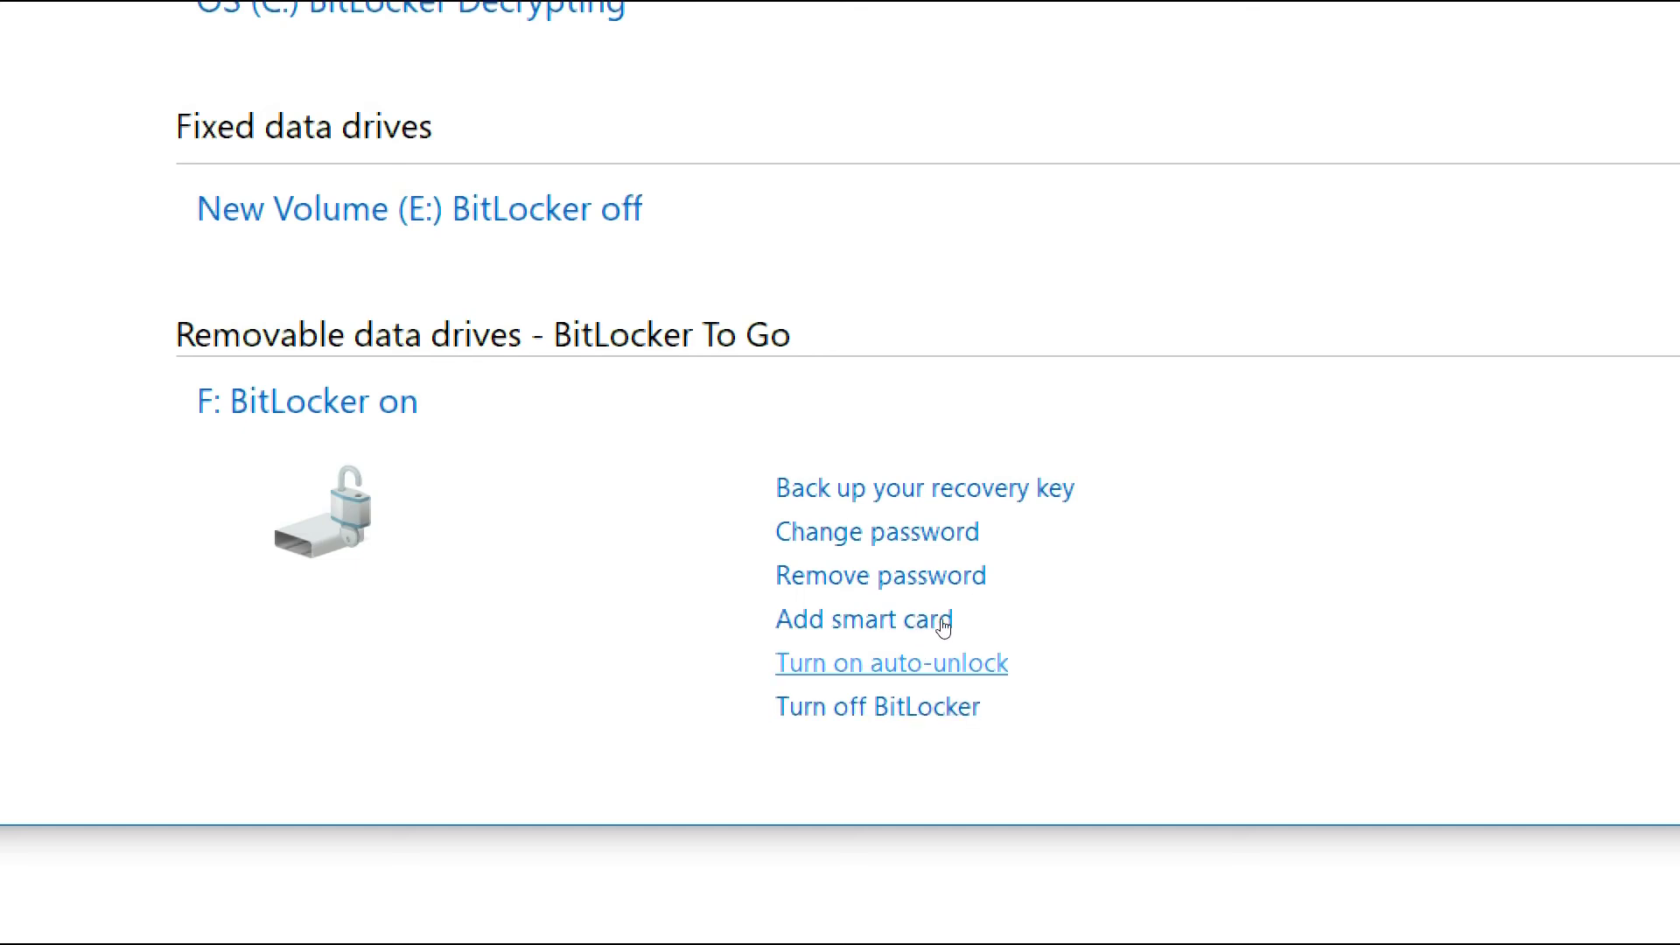
left_click(881, 643)
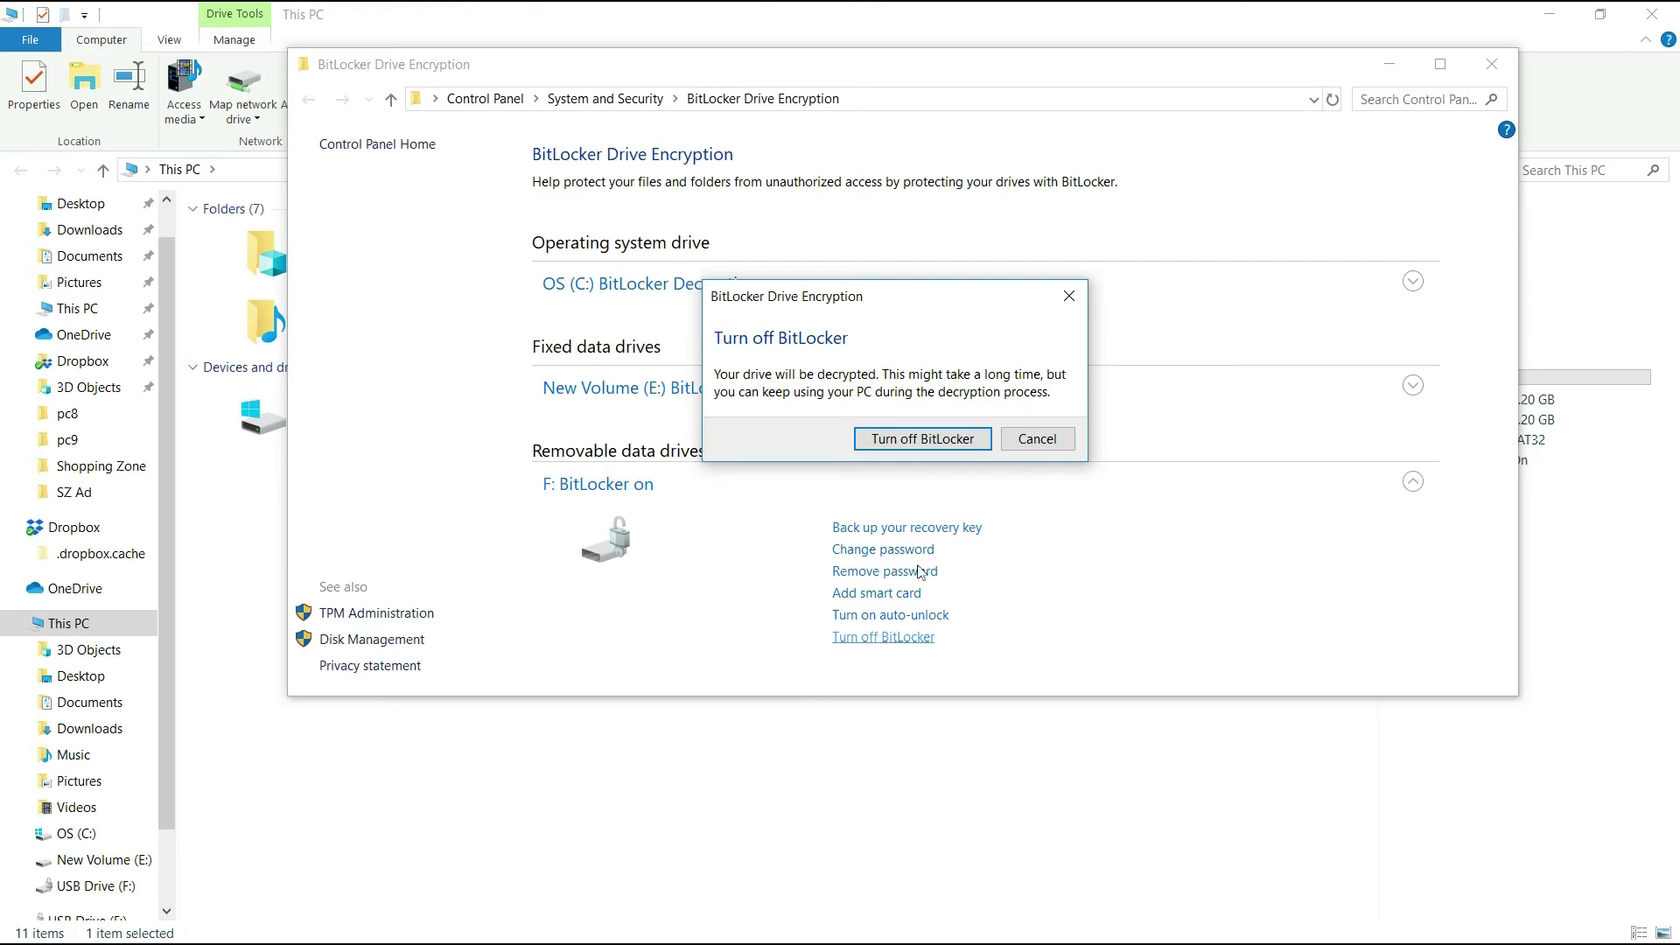
left_click(940, 445)
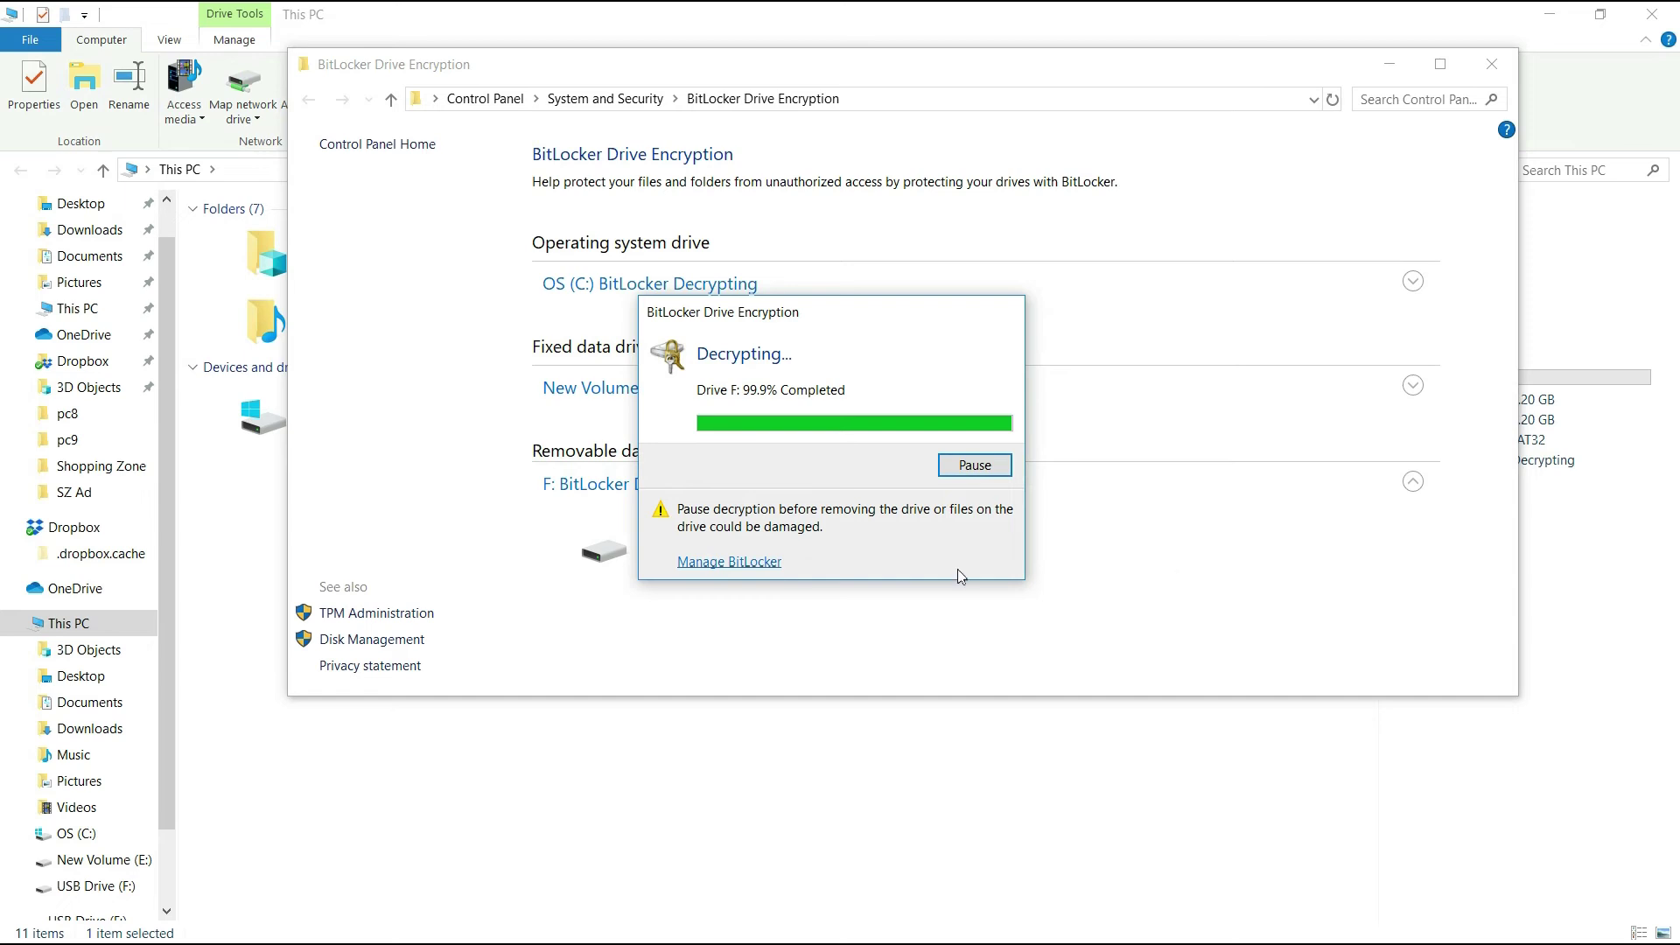
left_click(1006, 413)
left_click(1506, 65)
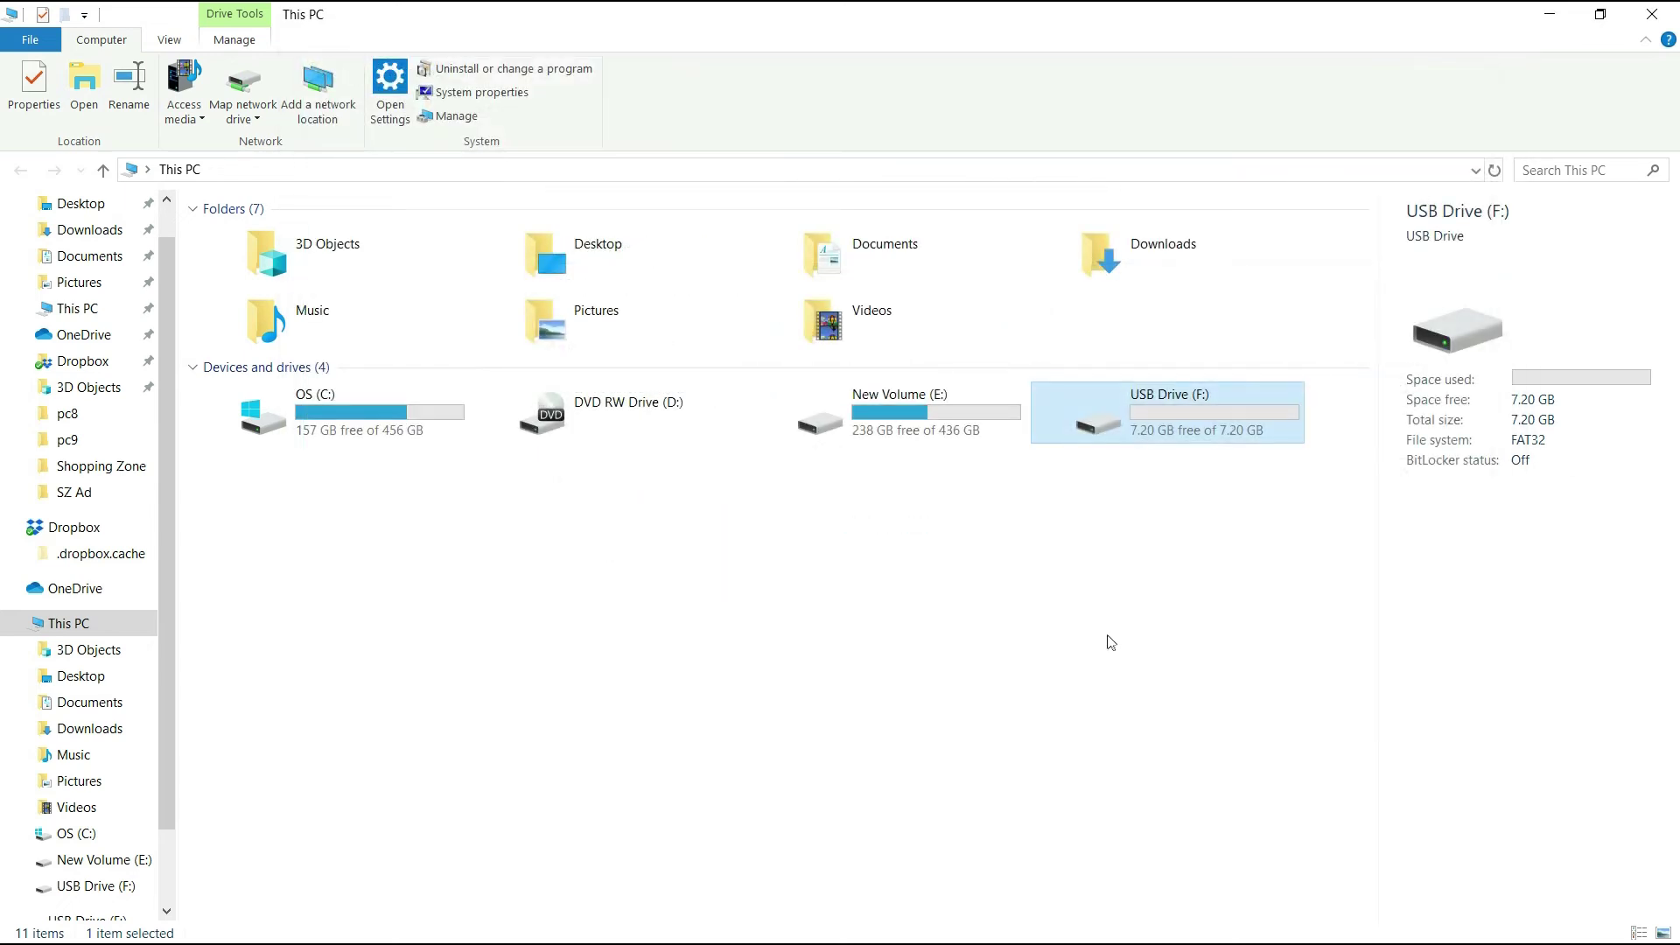
- Refresh the This PC drive list and check the contents of USB Drive (F:)
right_click(1111, 639)
left_click(1157, 725)
double_click(1169, 429)
left_click(1651, 14)
- Eject USB Drive (F:) from This PC
double_click(46, 14)
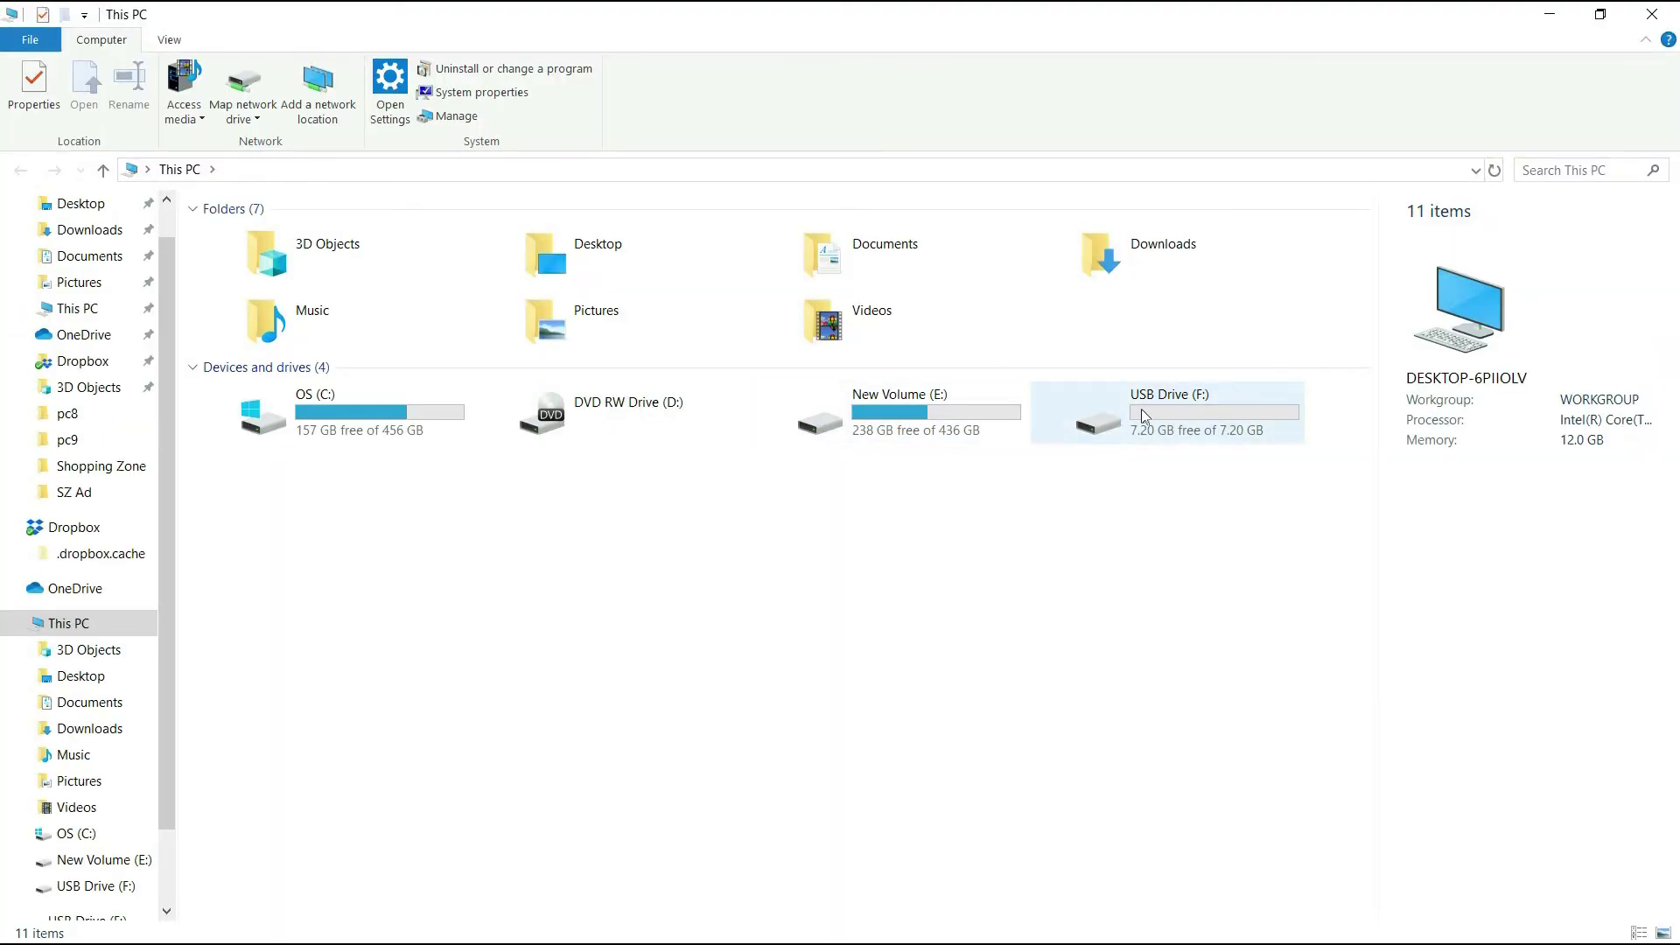
left_click(1141, 408)
right_click(1143, 408)
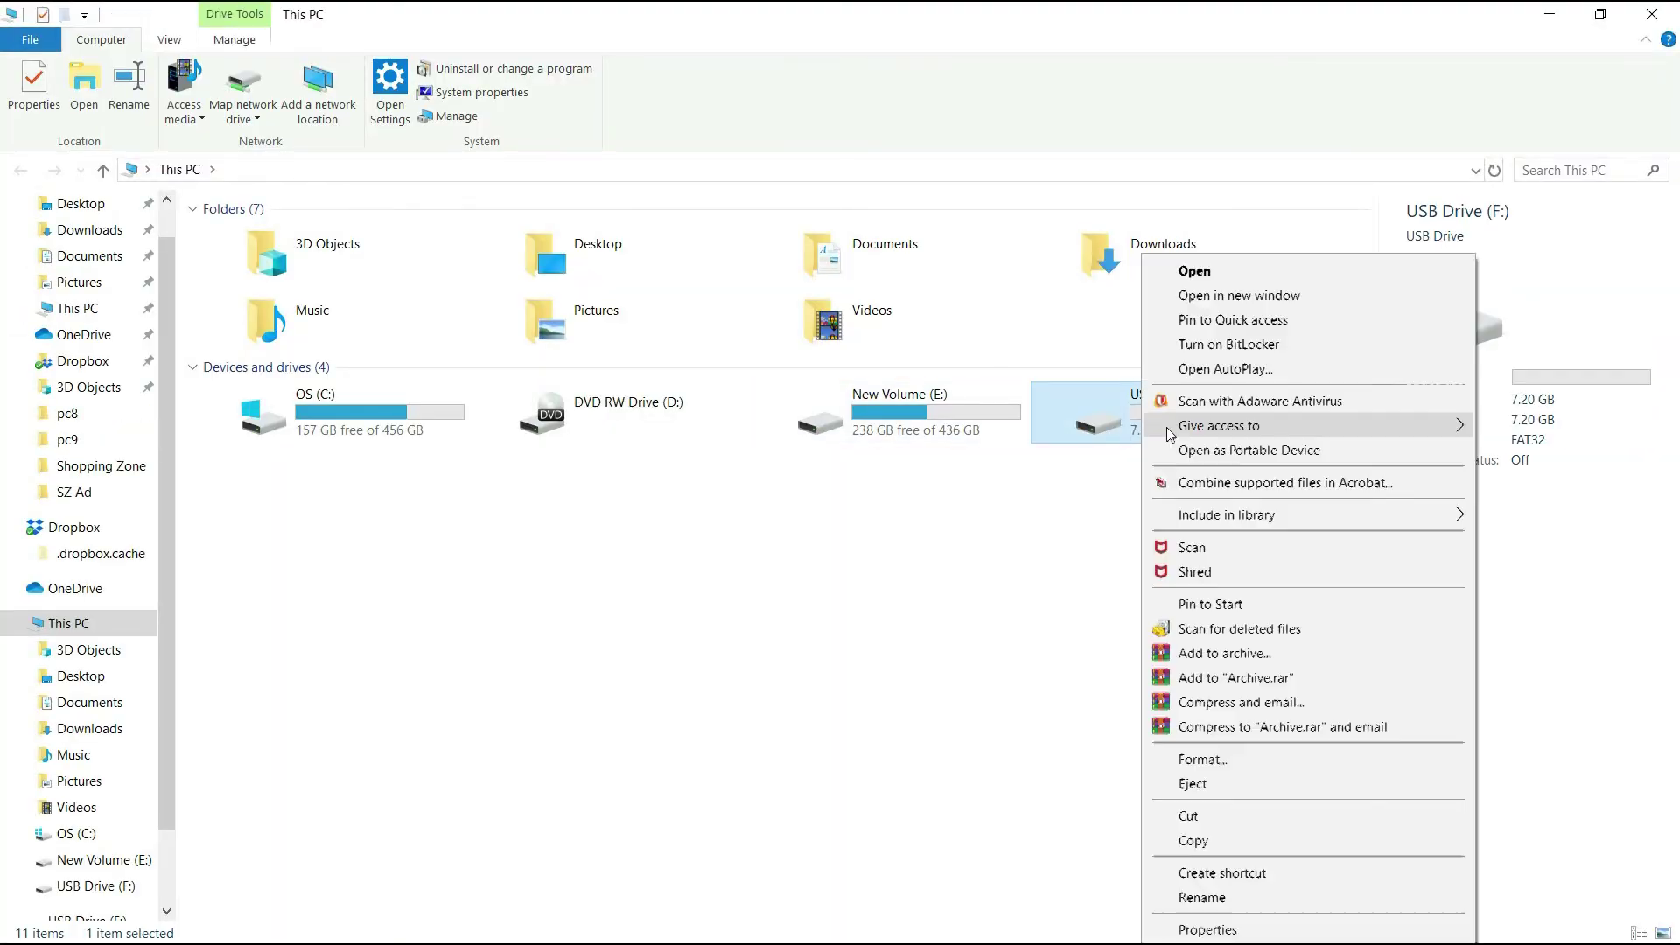
left_click(1219, 786)
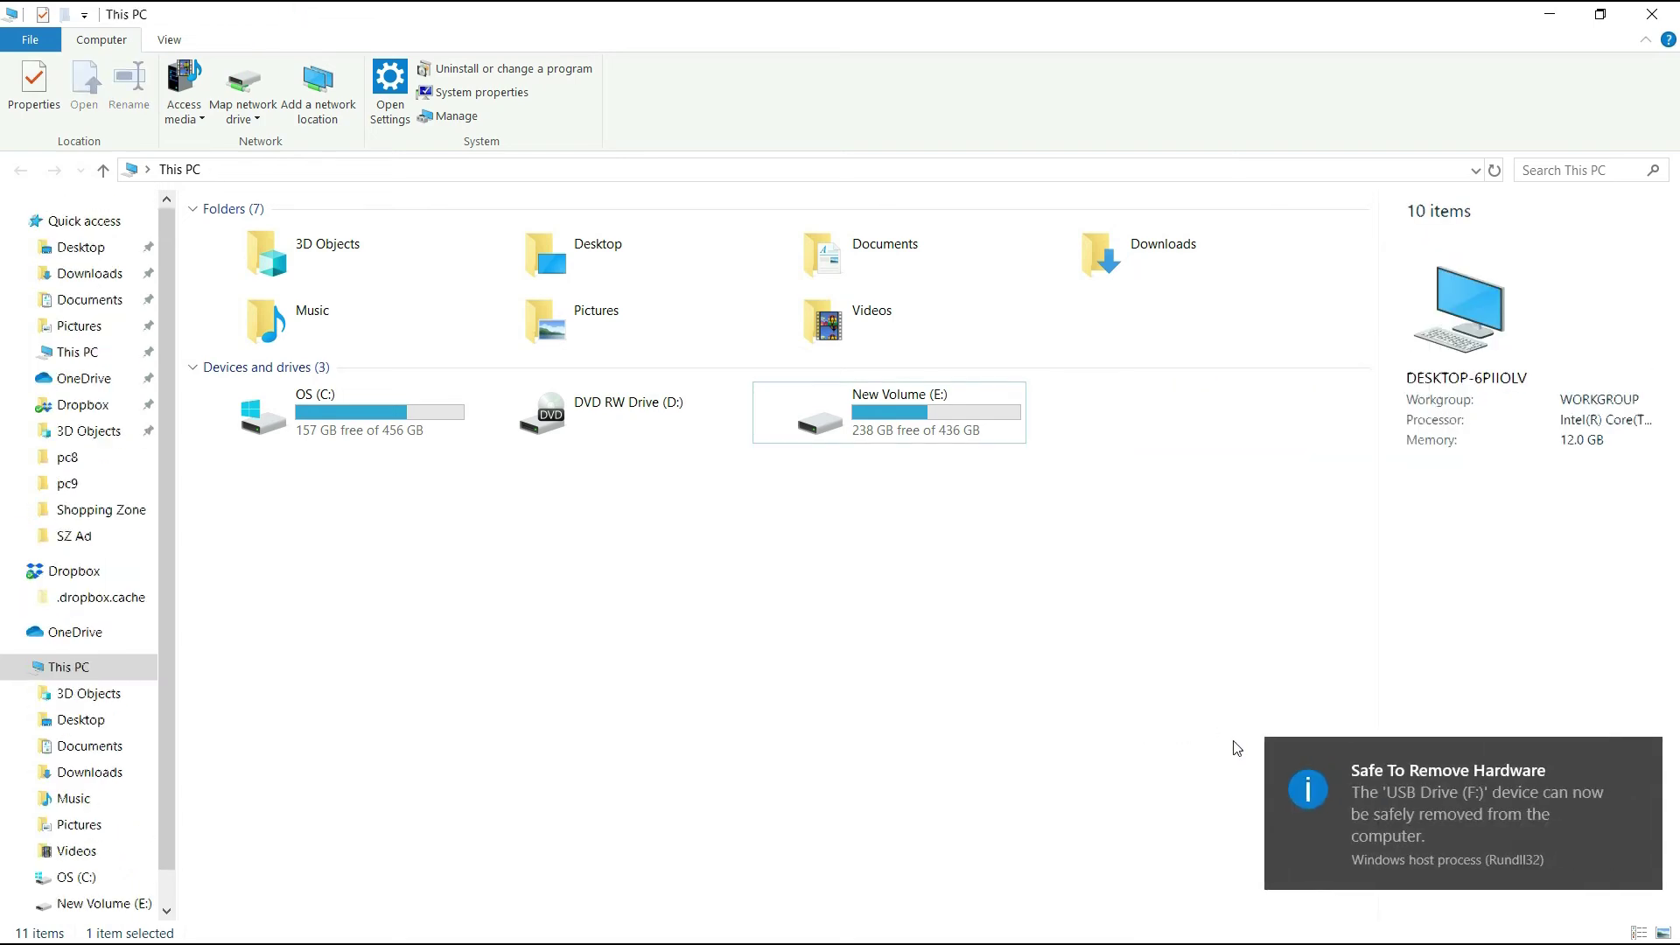